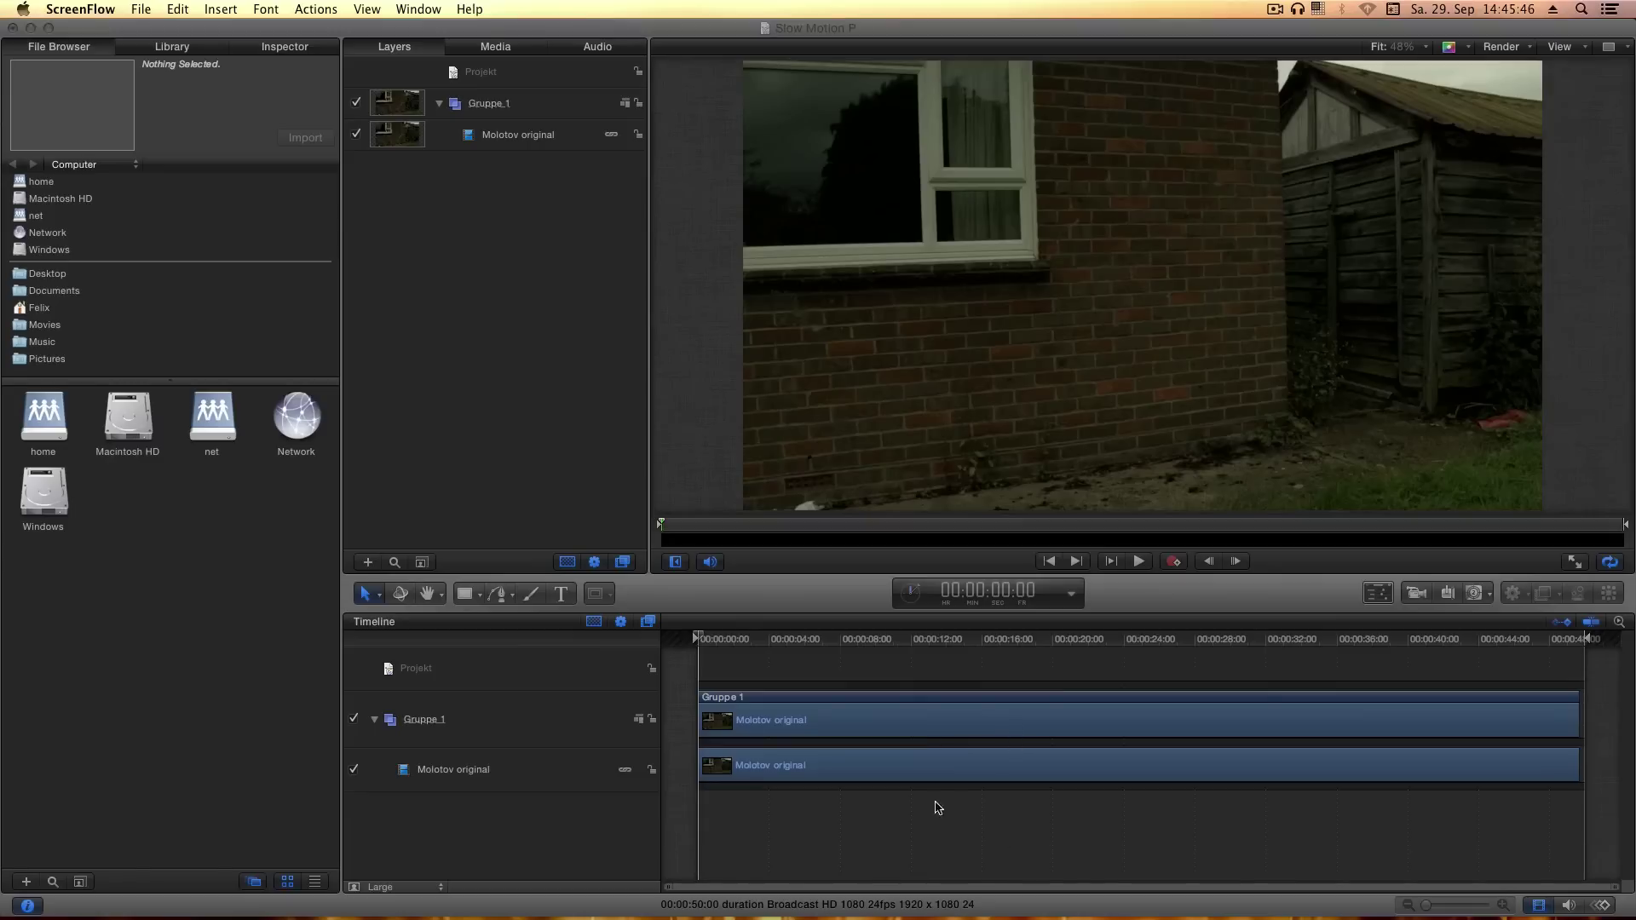
Preview the fire explosion footage and select the Molotov original layer
left_click(875, 665)
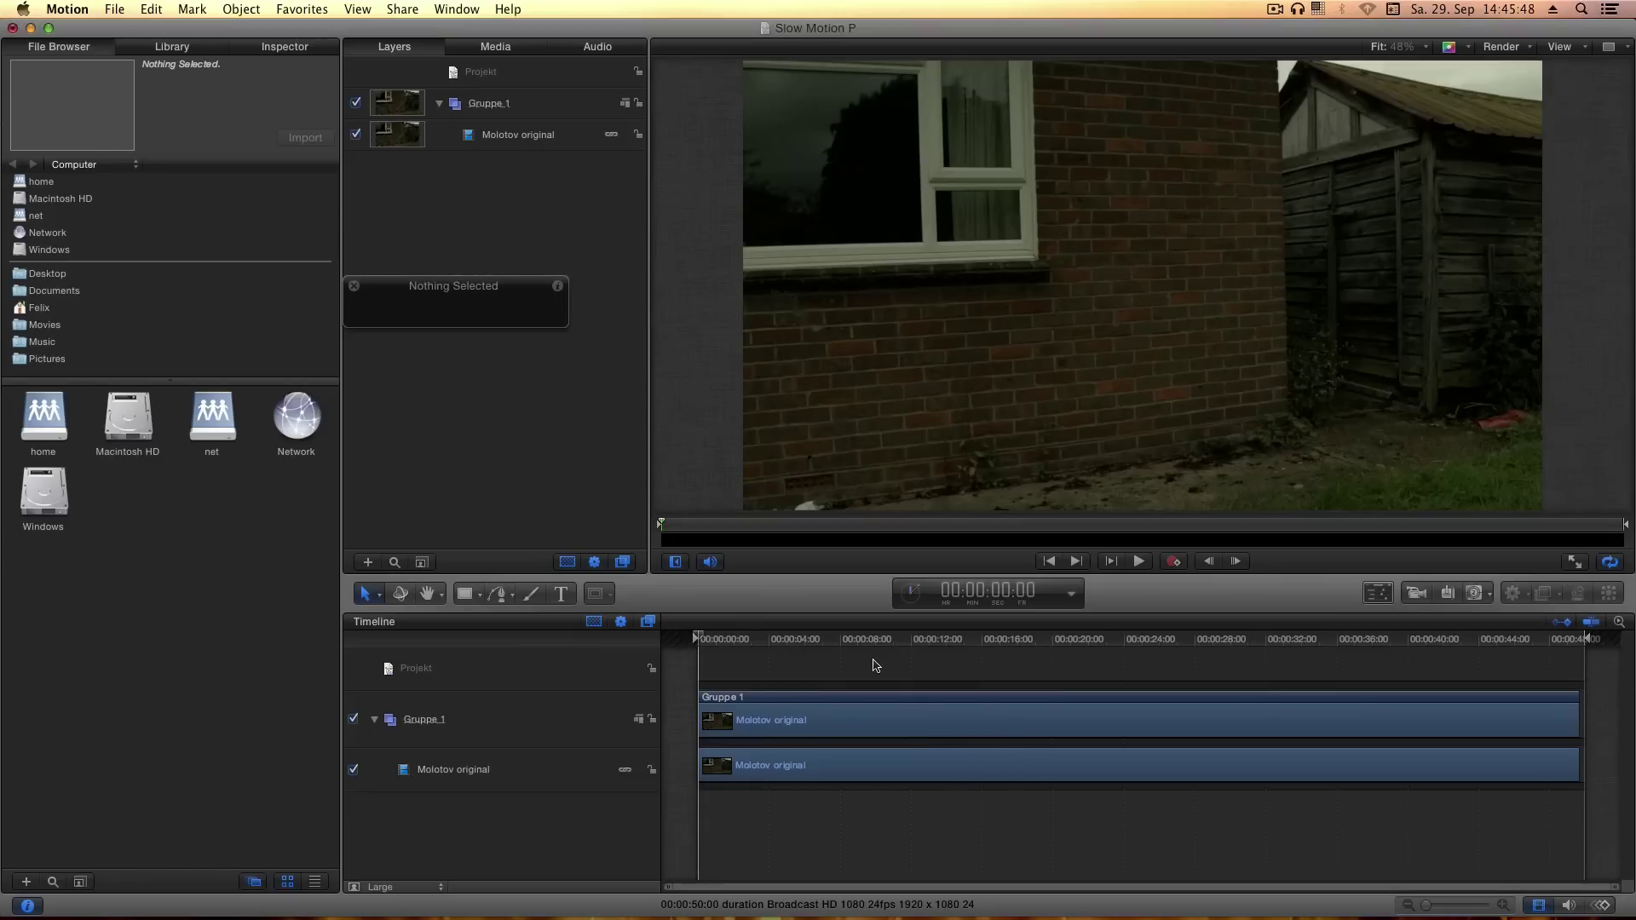
left_click_drag(826, 645, 1558, 662)
key("Home")
left_click(454, 776)
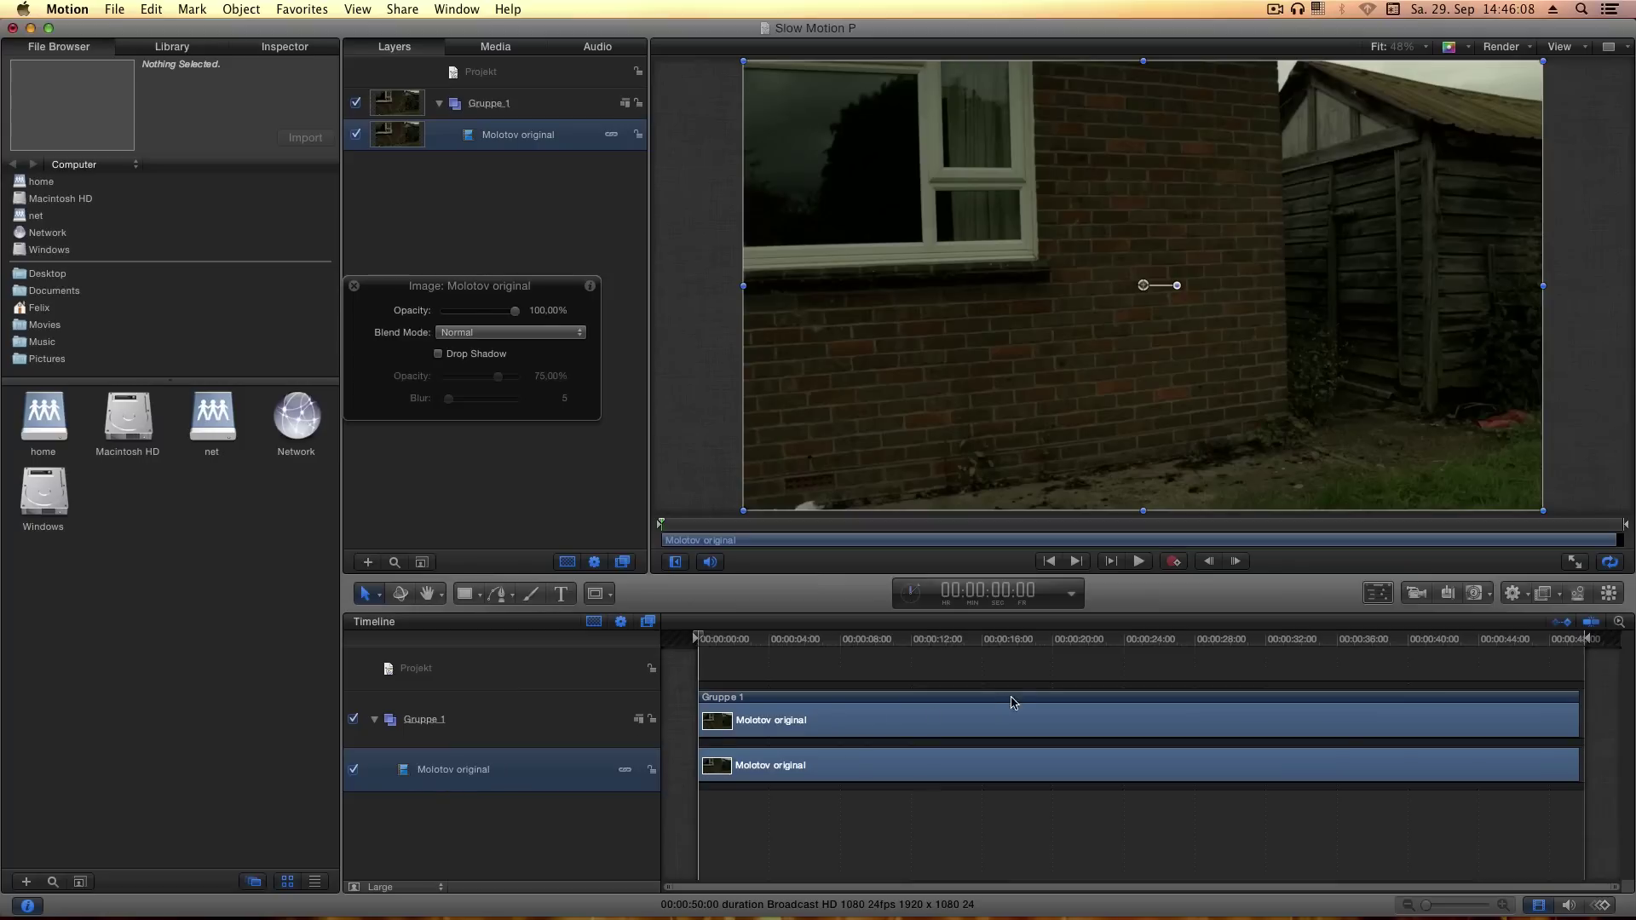
left_click_drag(1051, 639, 1368, 656)
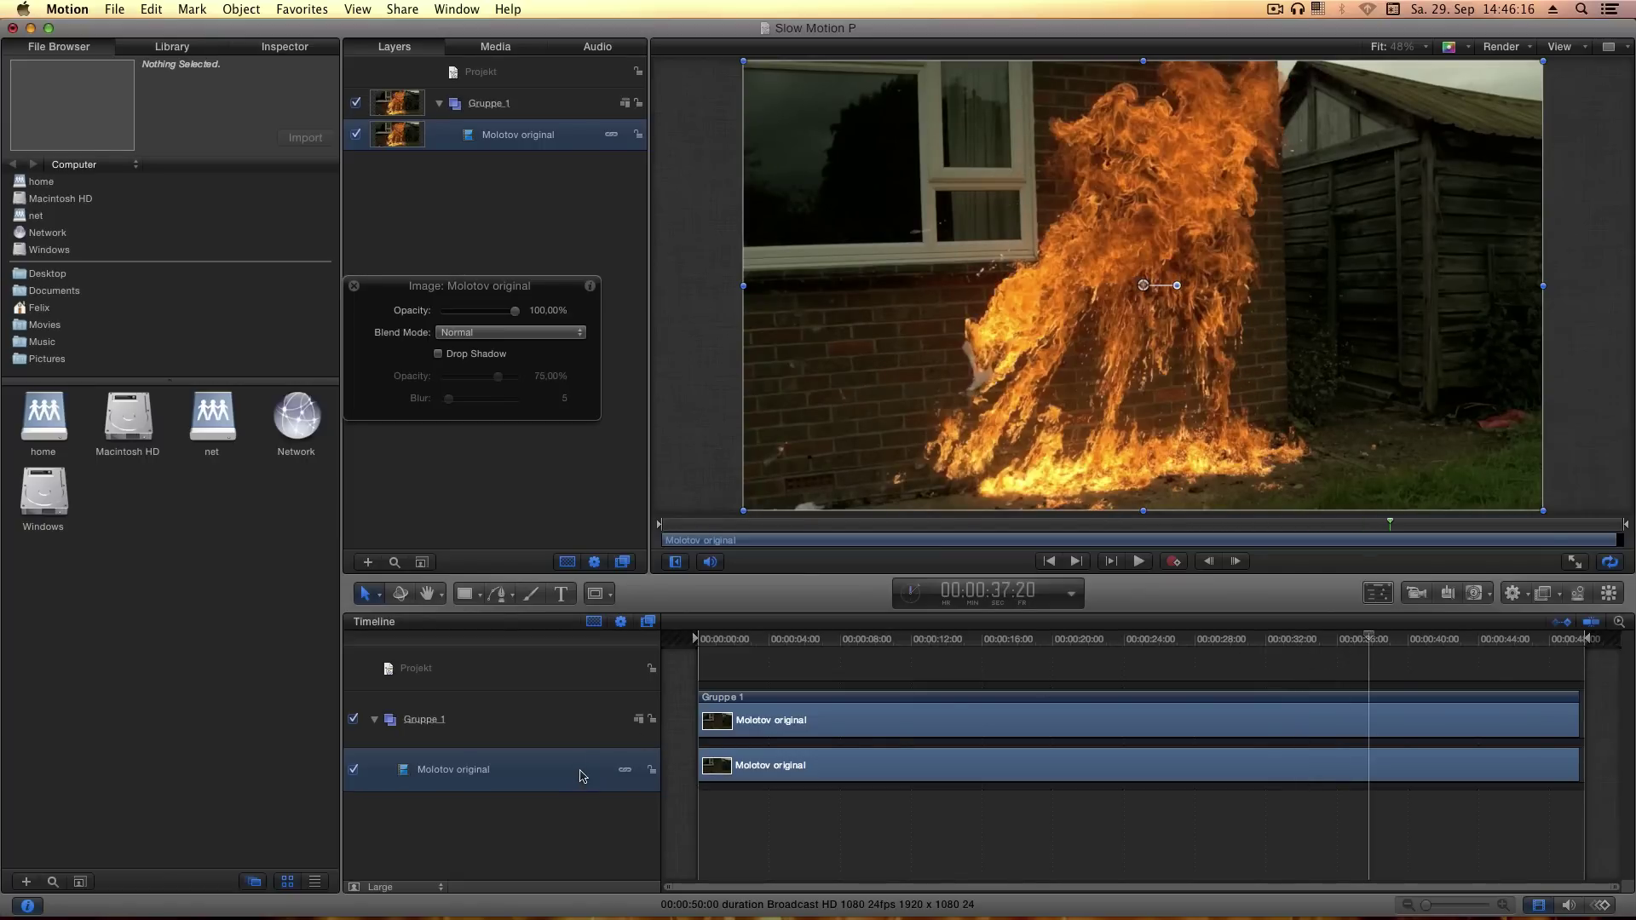
Duplicate Molotov original and place the hidden copy beneath the original
key("super+d")
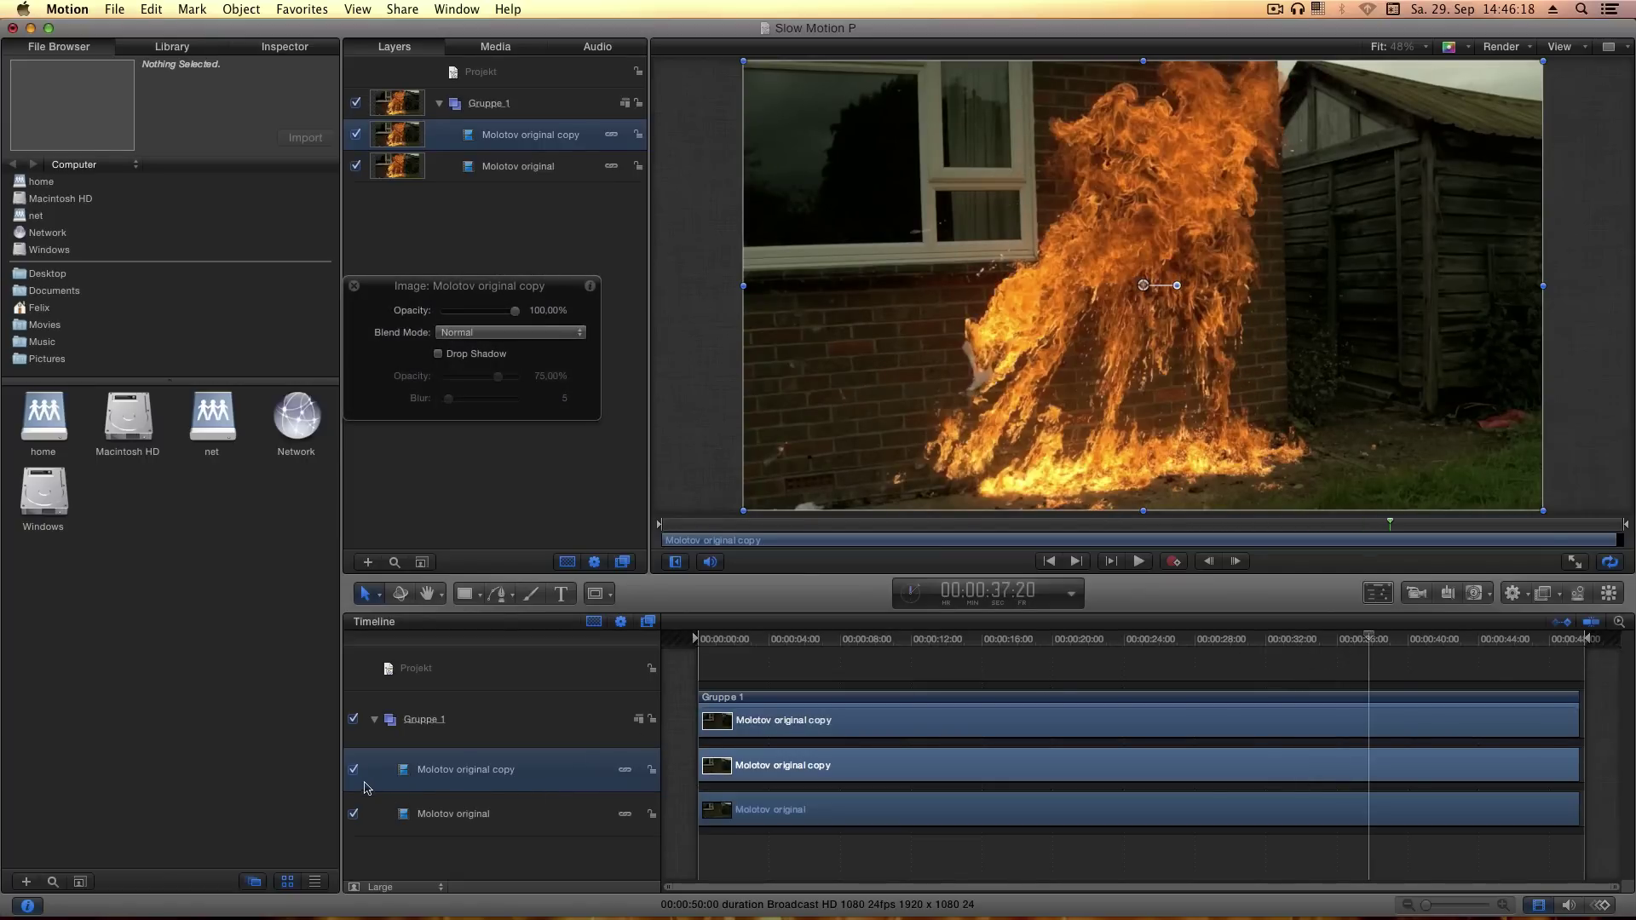
left_click(353, 769)
double_click(476, 769)
left_click(480, 826)
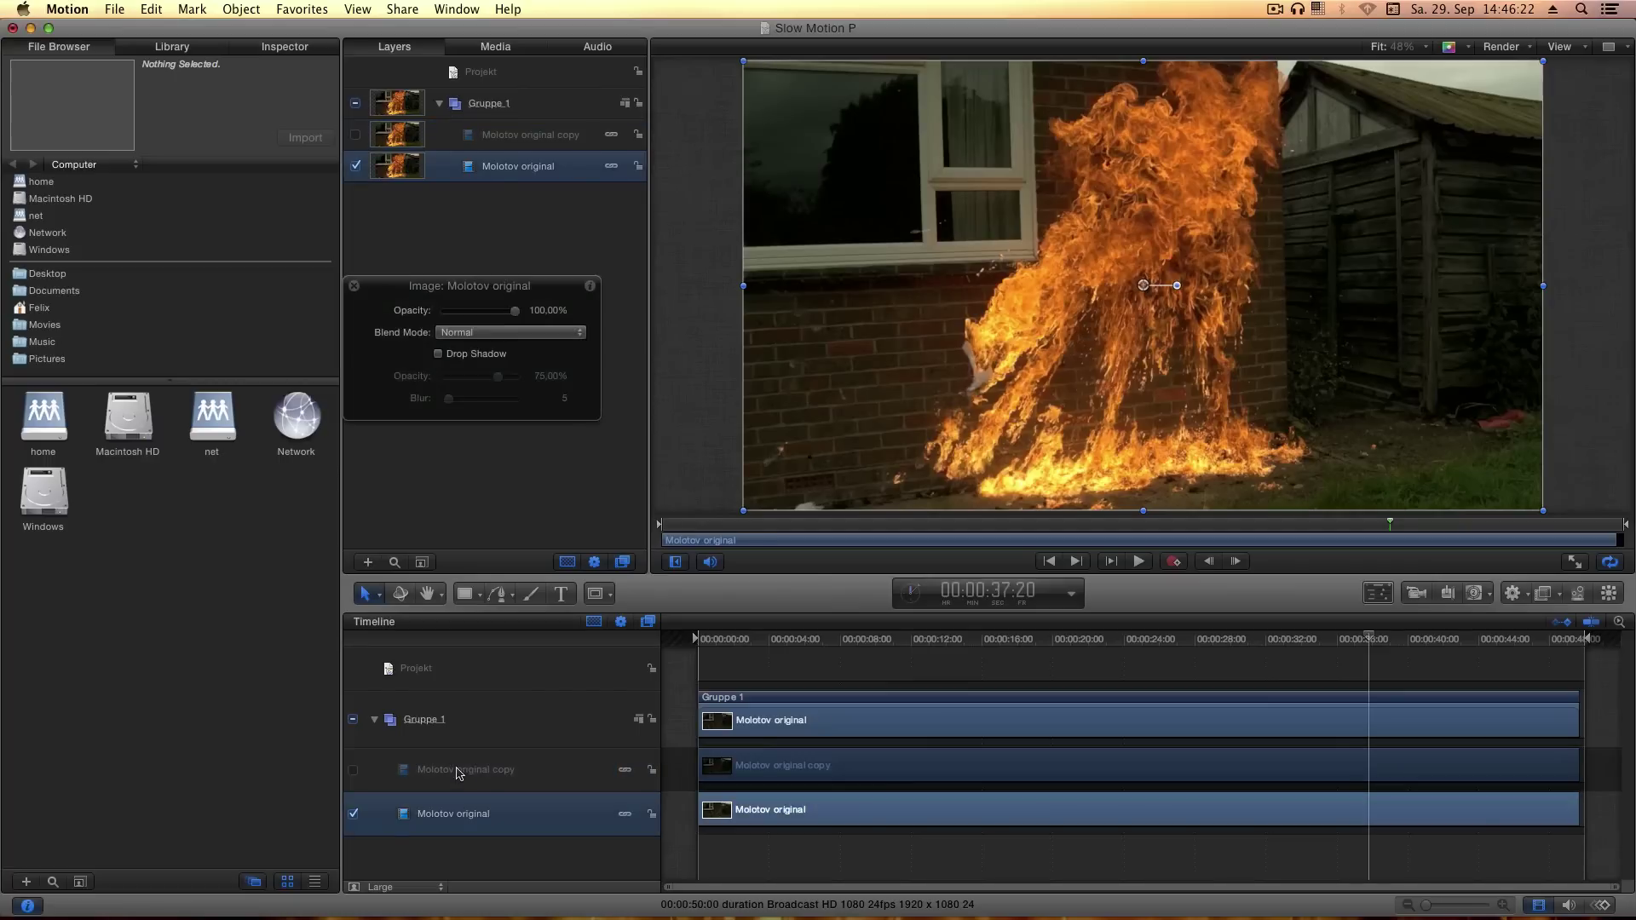
left_click(496, 789)
left_click_drag(496, 792, 512, 831)
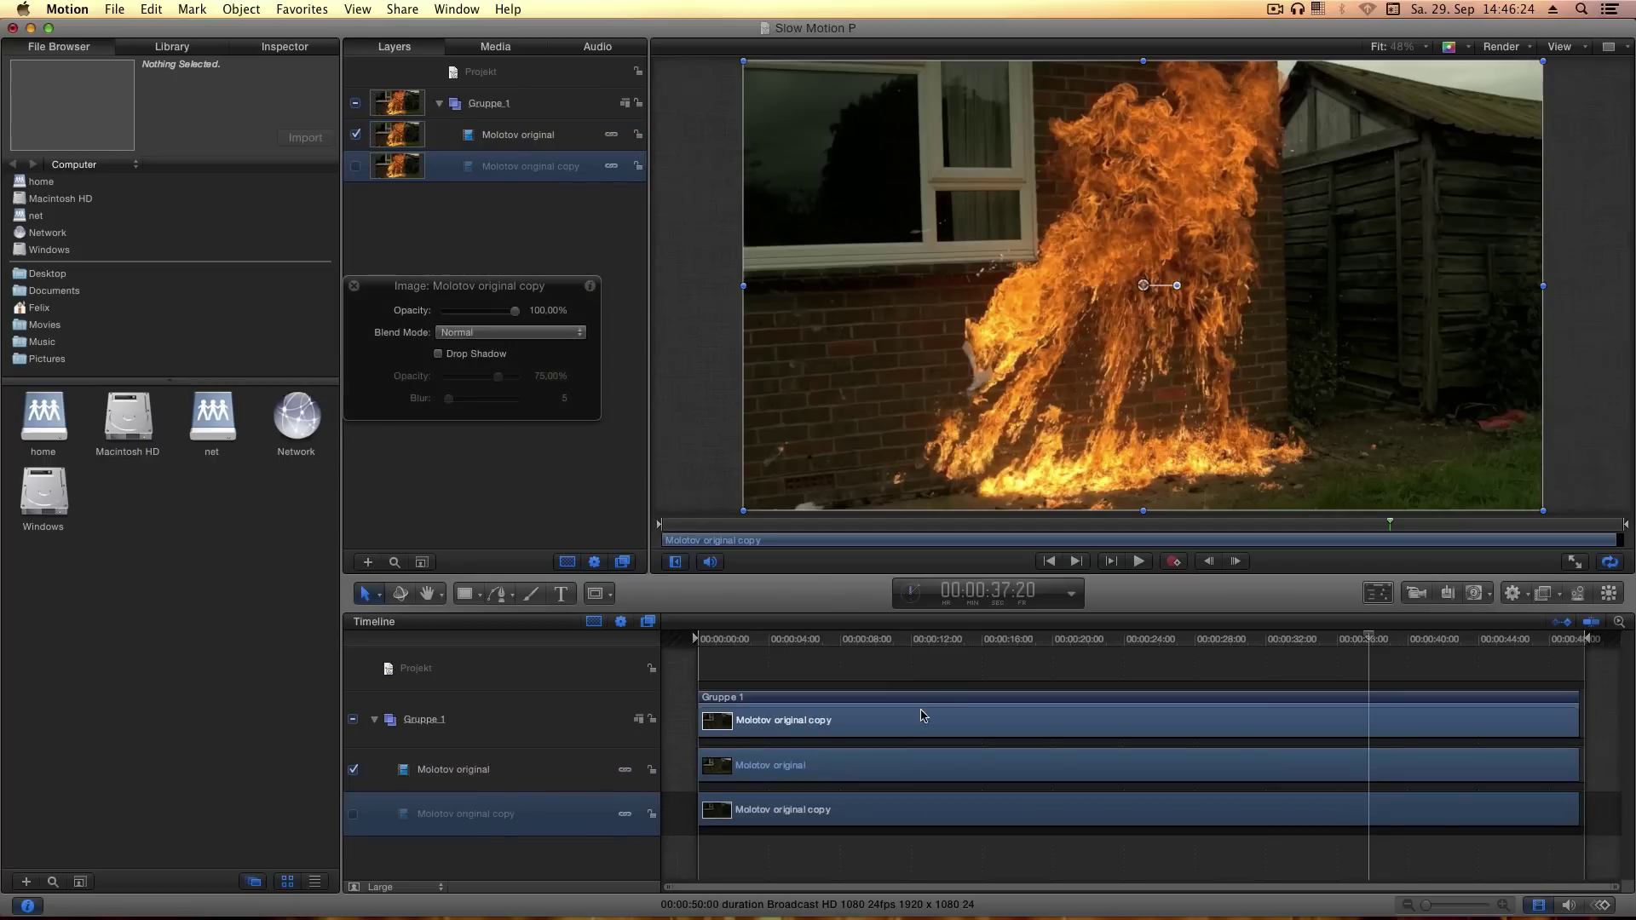
left_click_drag(969, 647, 908, 649)
Add a Hold Frame behaviour to the copy, extended back to the timeline start
key("space")
left_click(1518, 590)
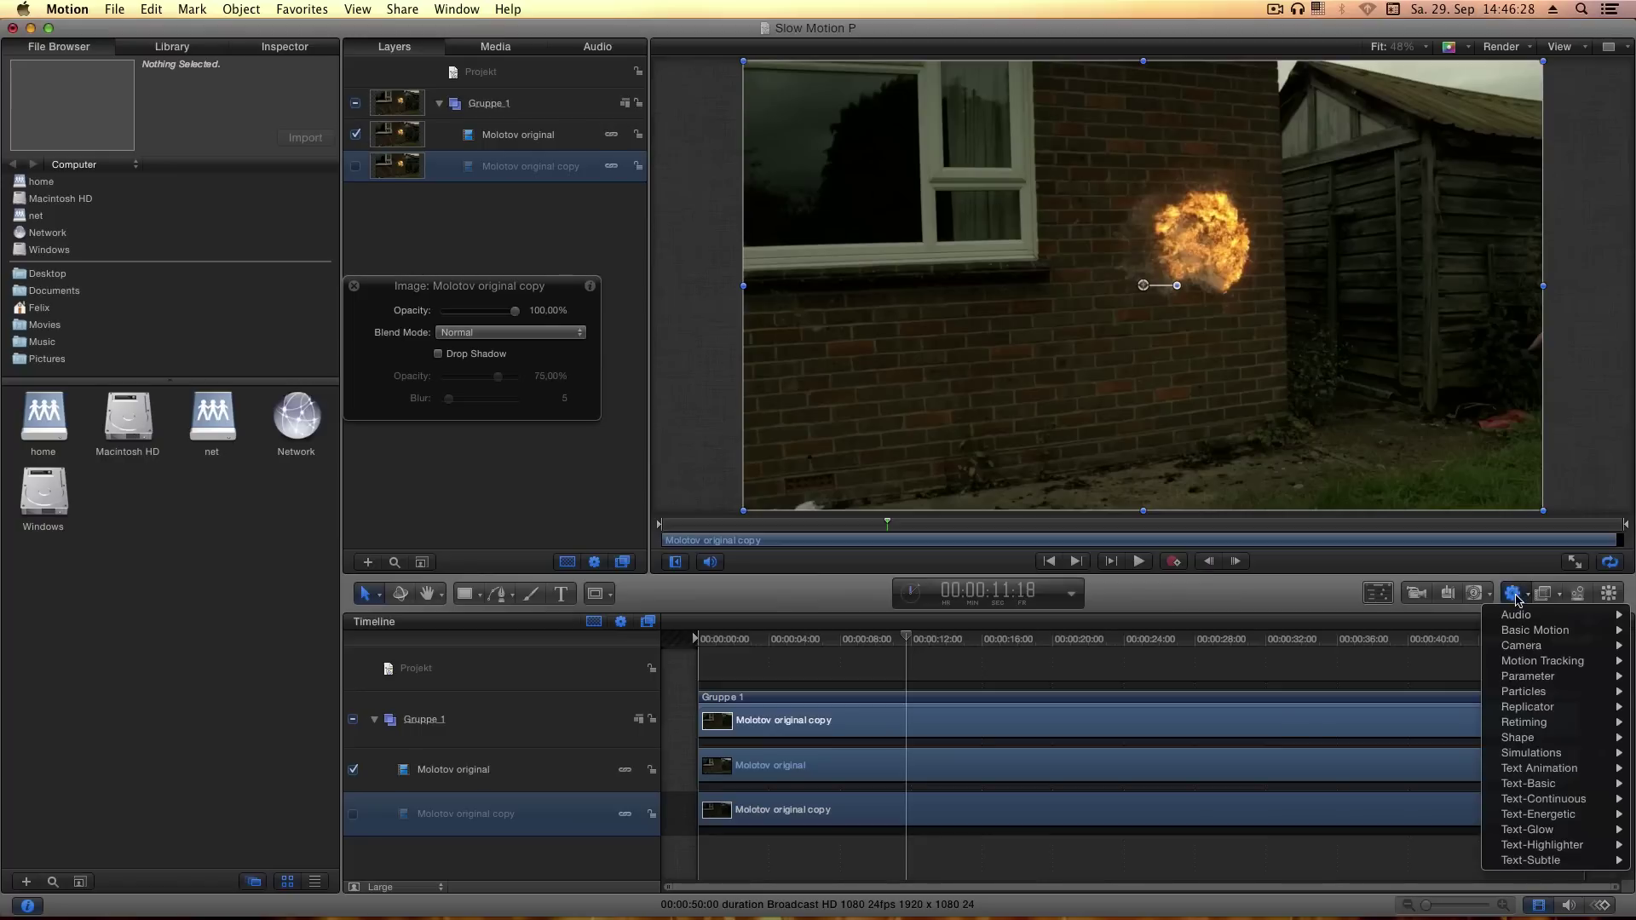
mouse_move(1547, 741)
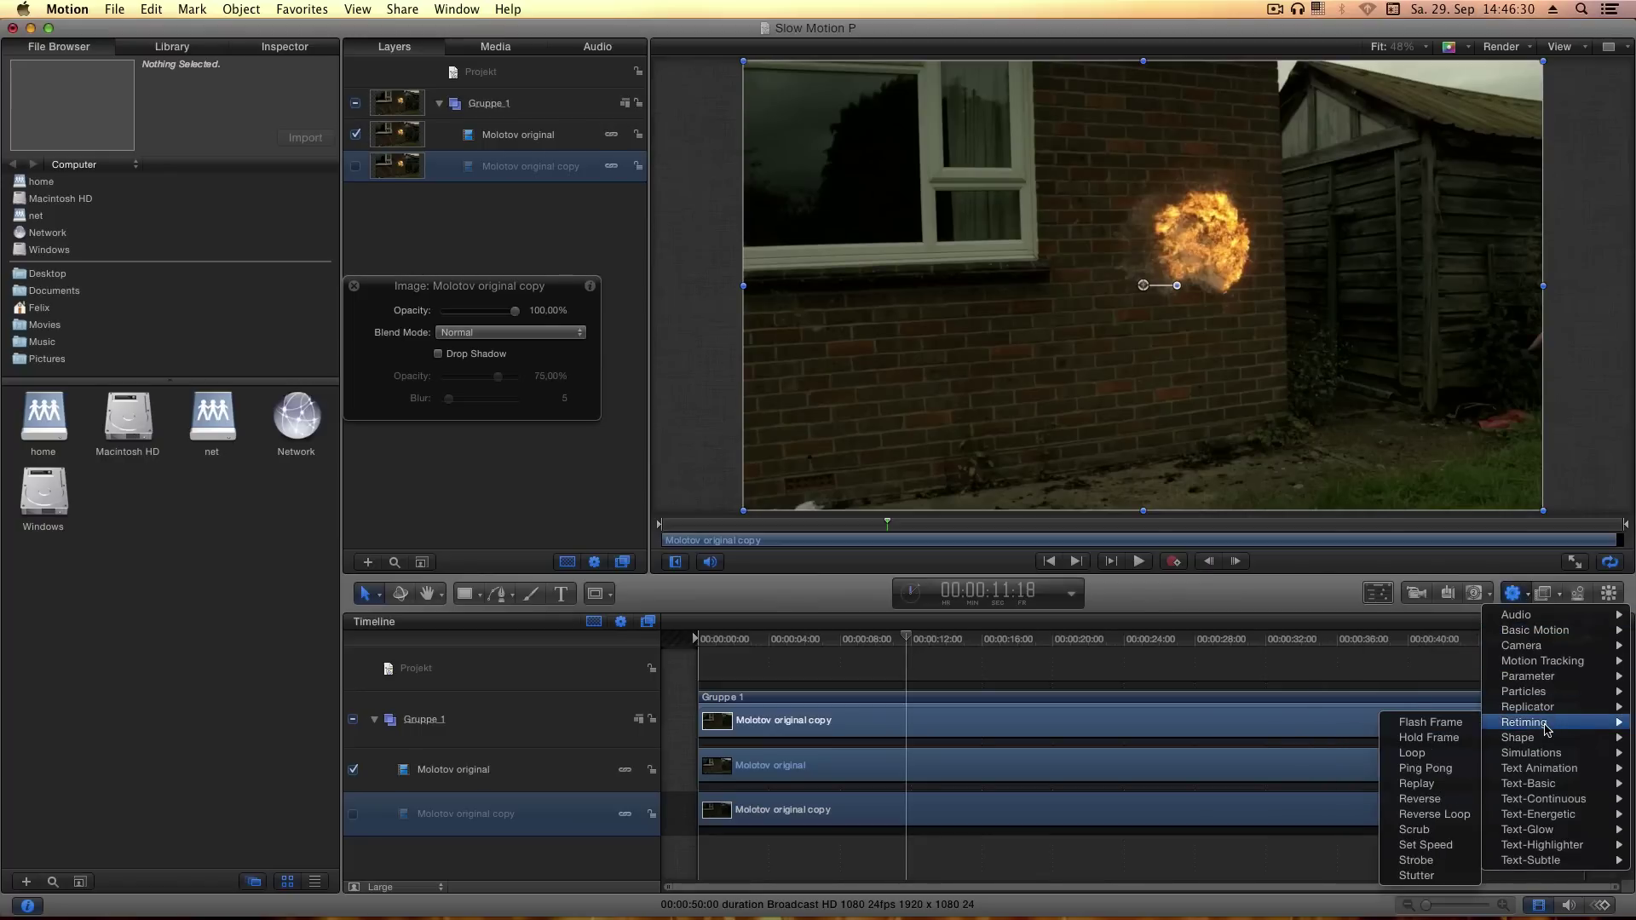
left_click(1416, 738)
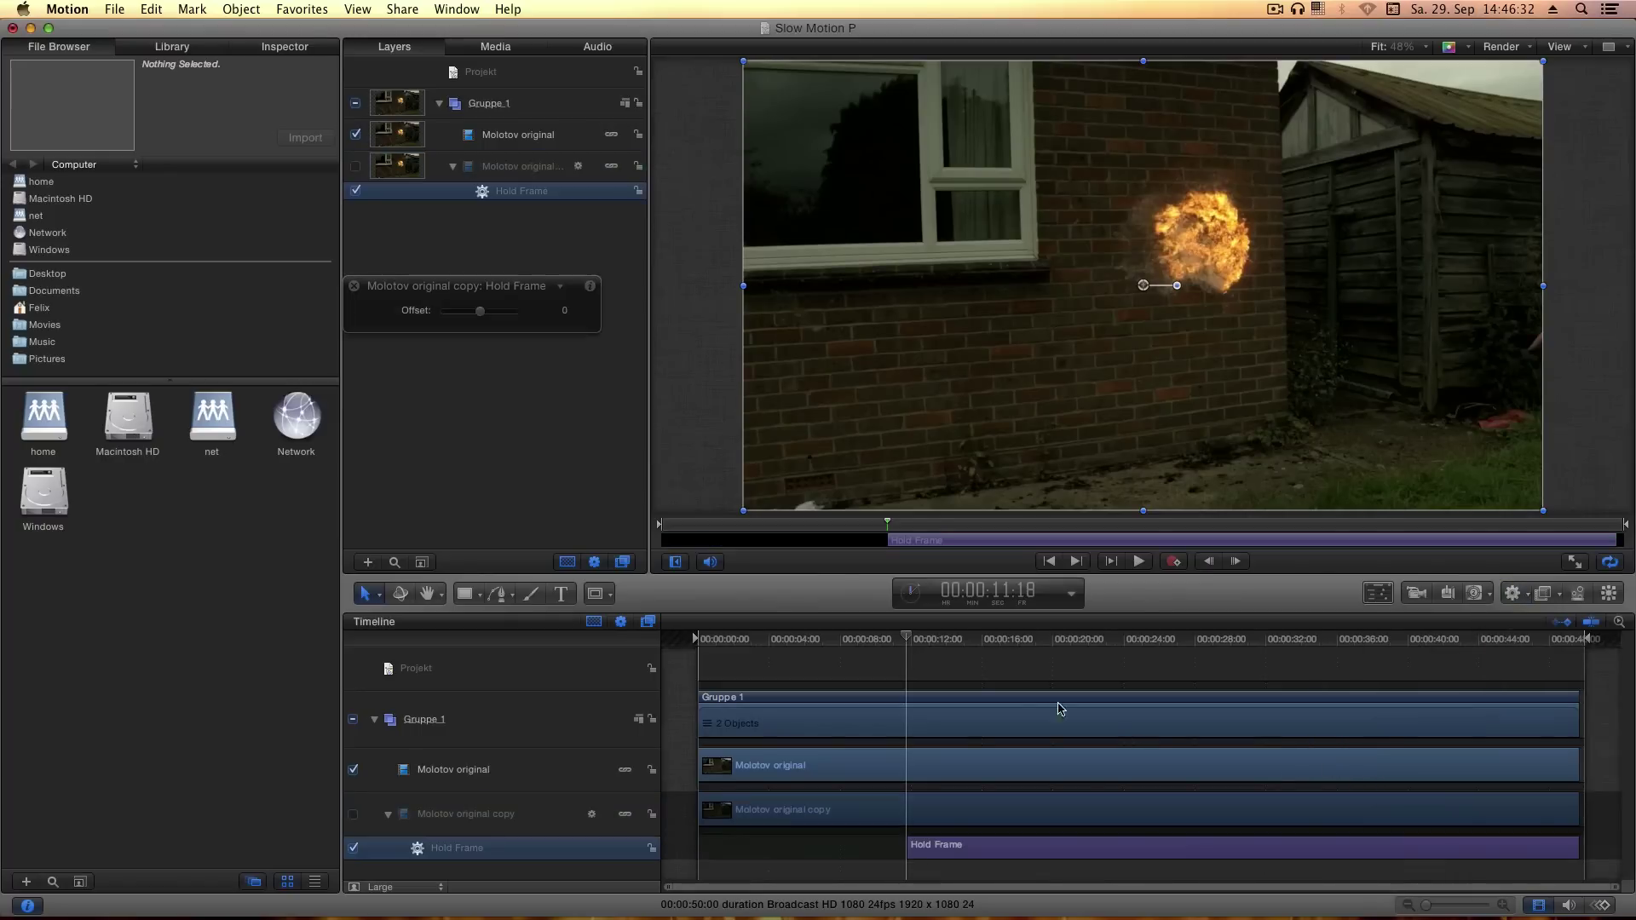
left_click_drag(908, 652, 949, 651)
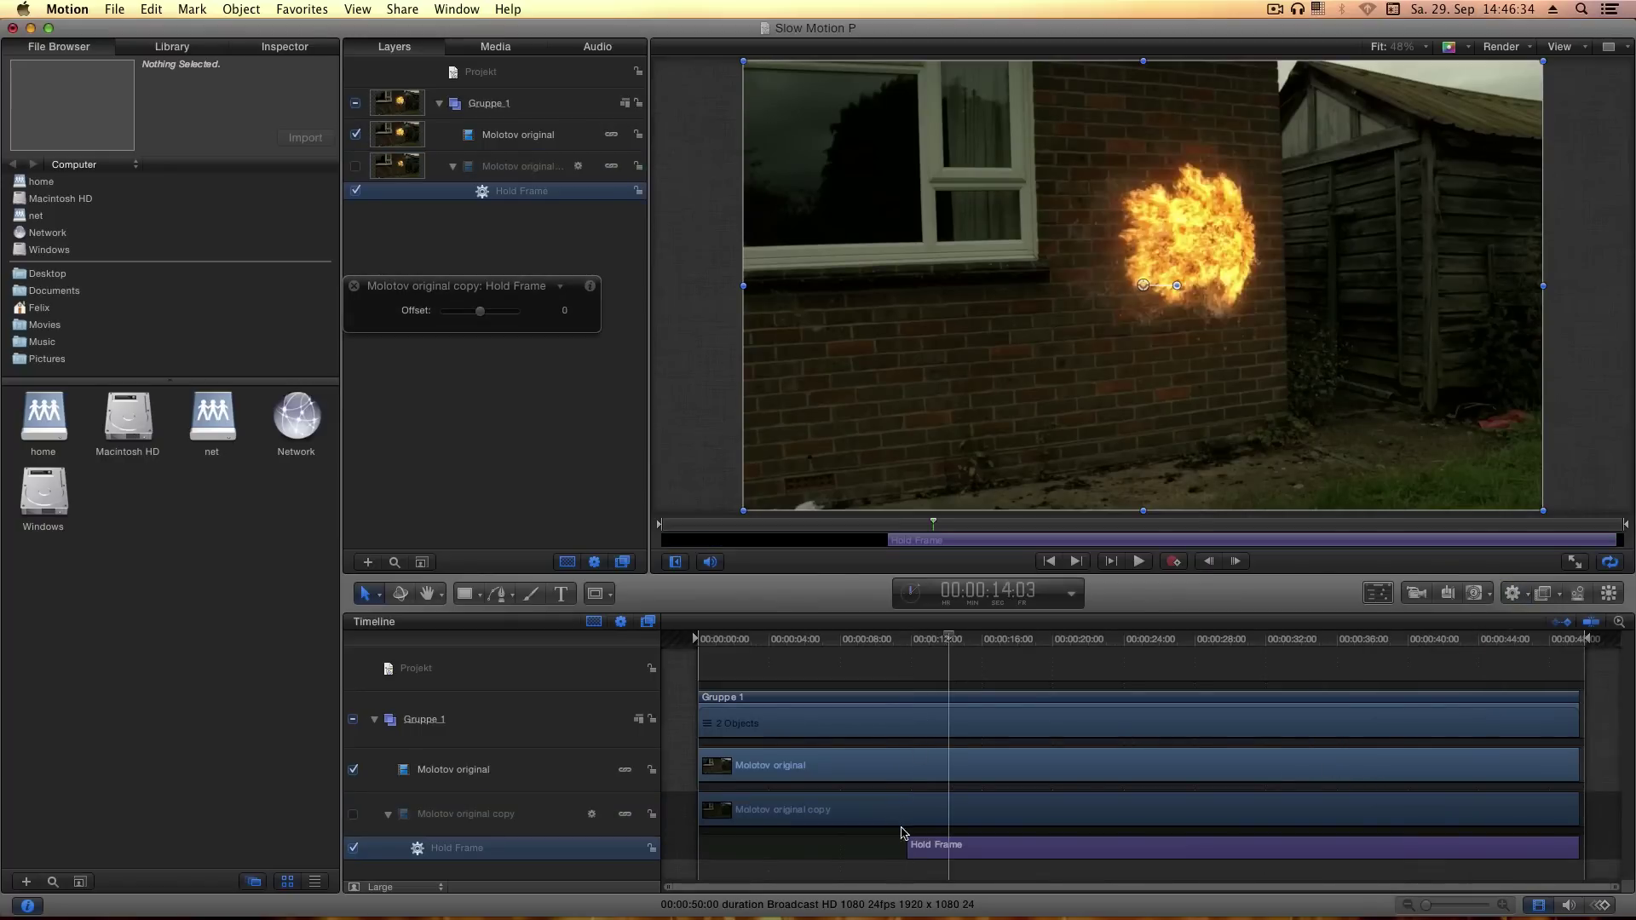
left_click_drag(909, 846, 699, 846)
left_click_drag(727, 635, 969, 645)
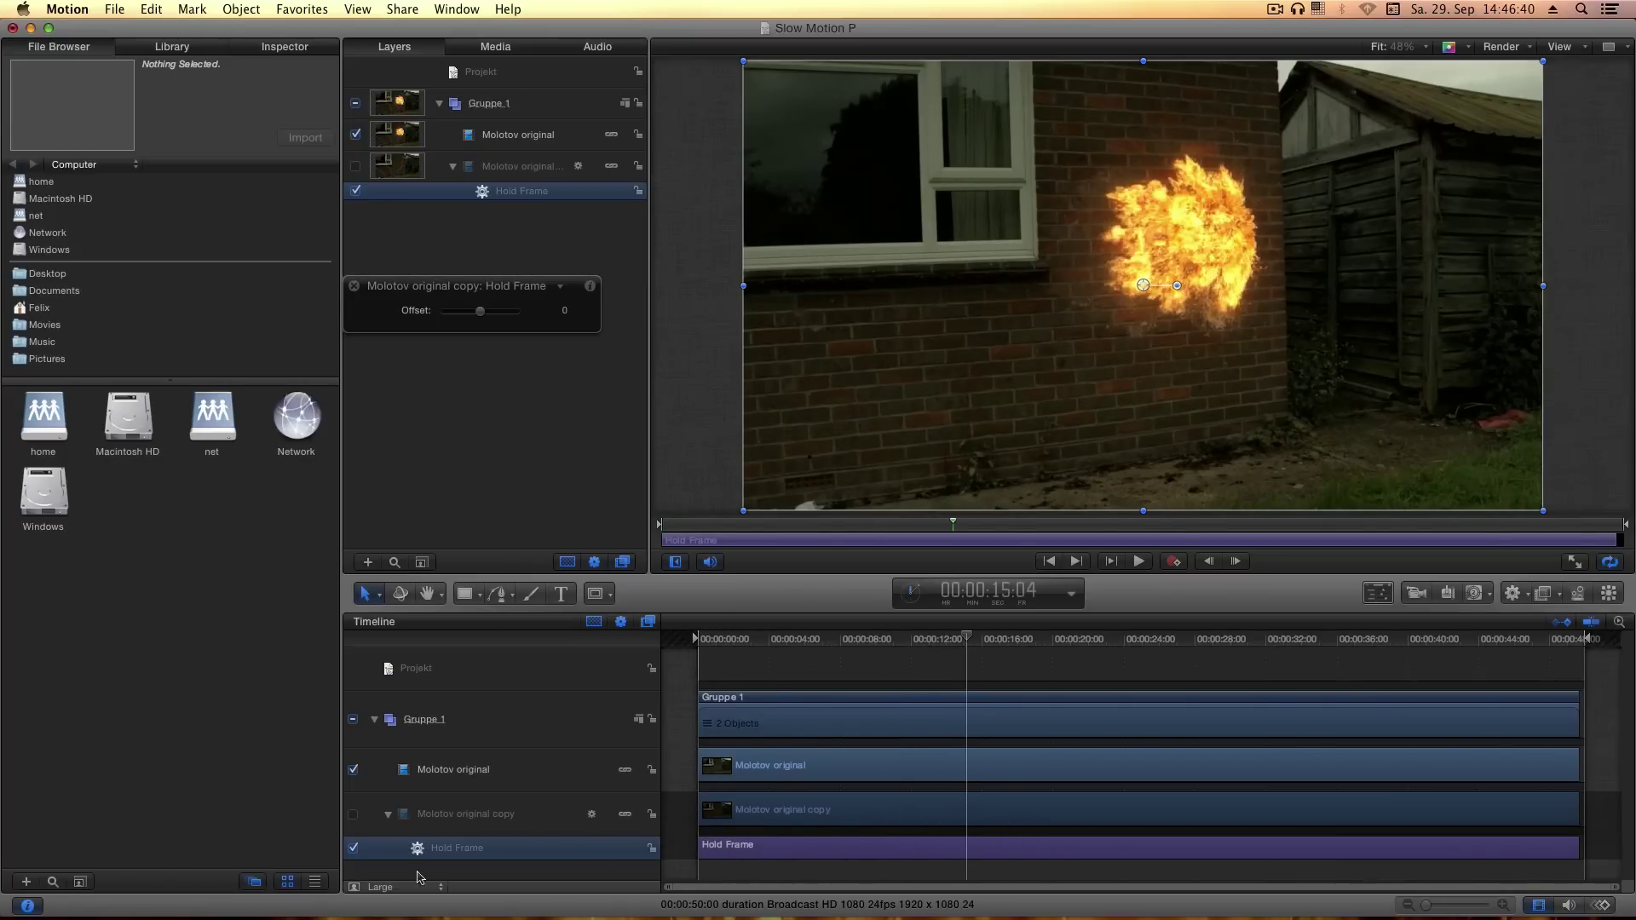
Show the held copy and toggle the original fire layer to compare frames
left_click(353, 769)
left_click(353, 814)
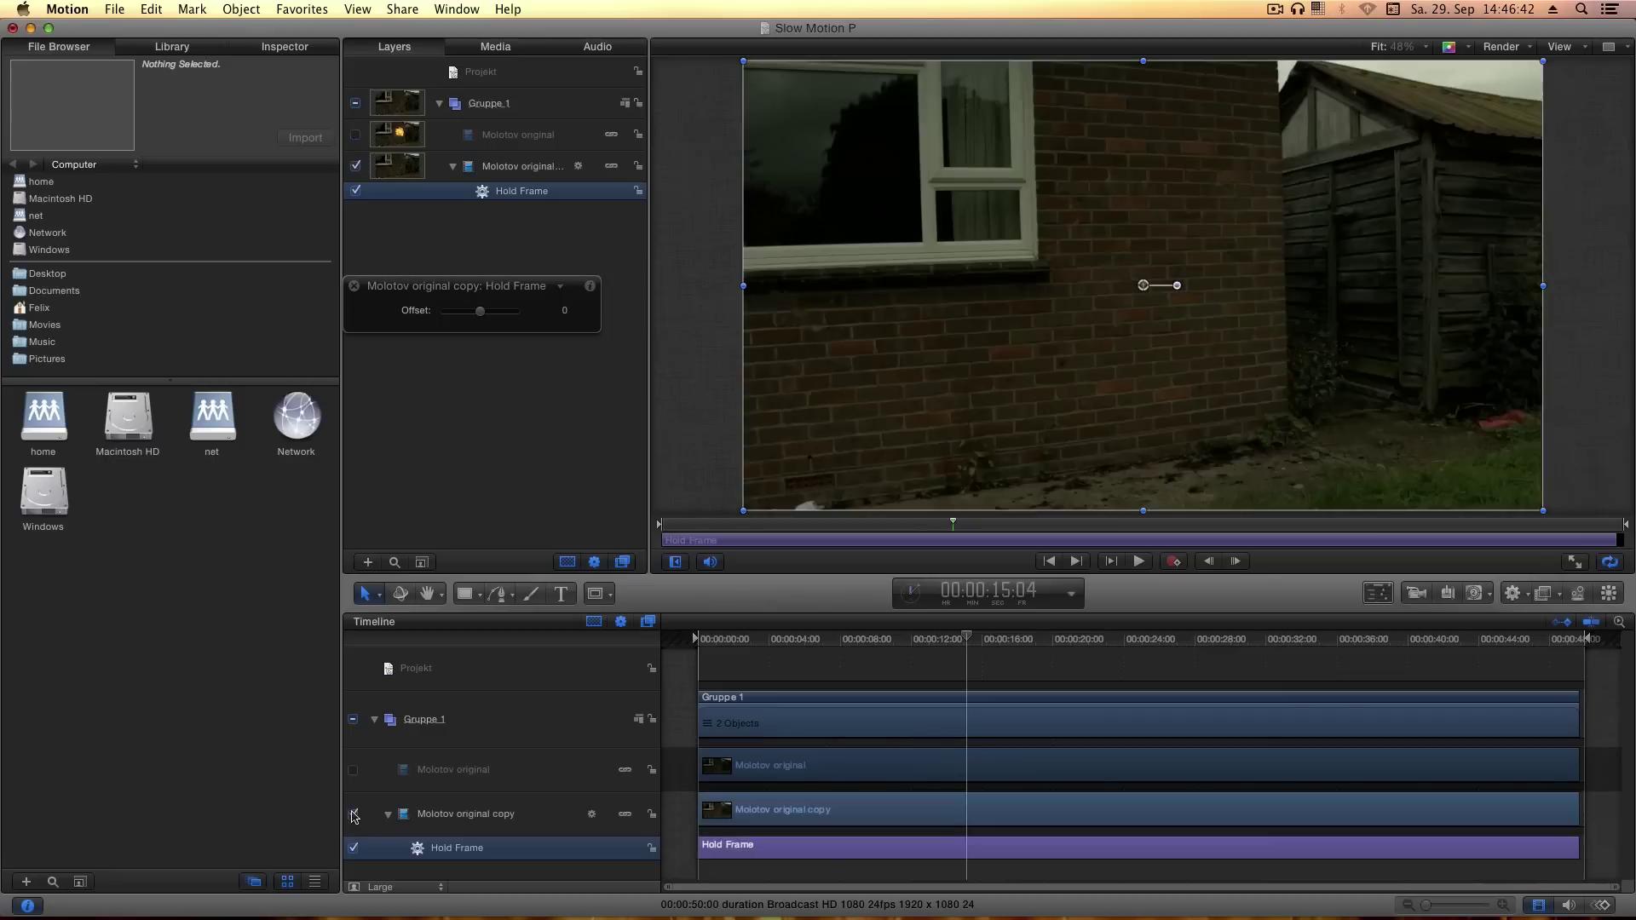
left_click_drag(874, 638, 833, 673)
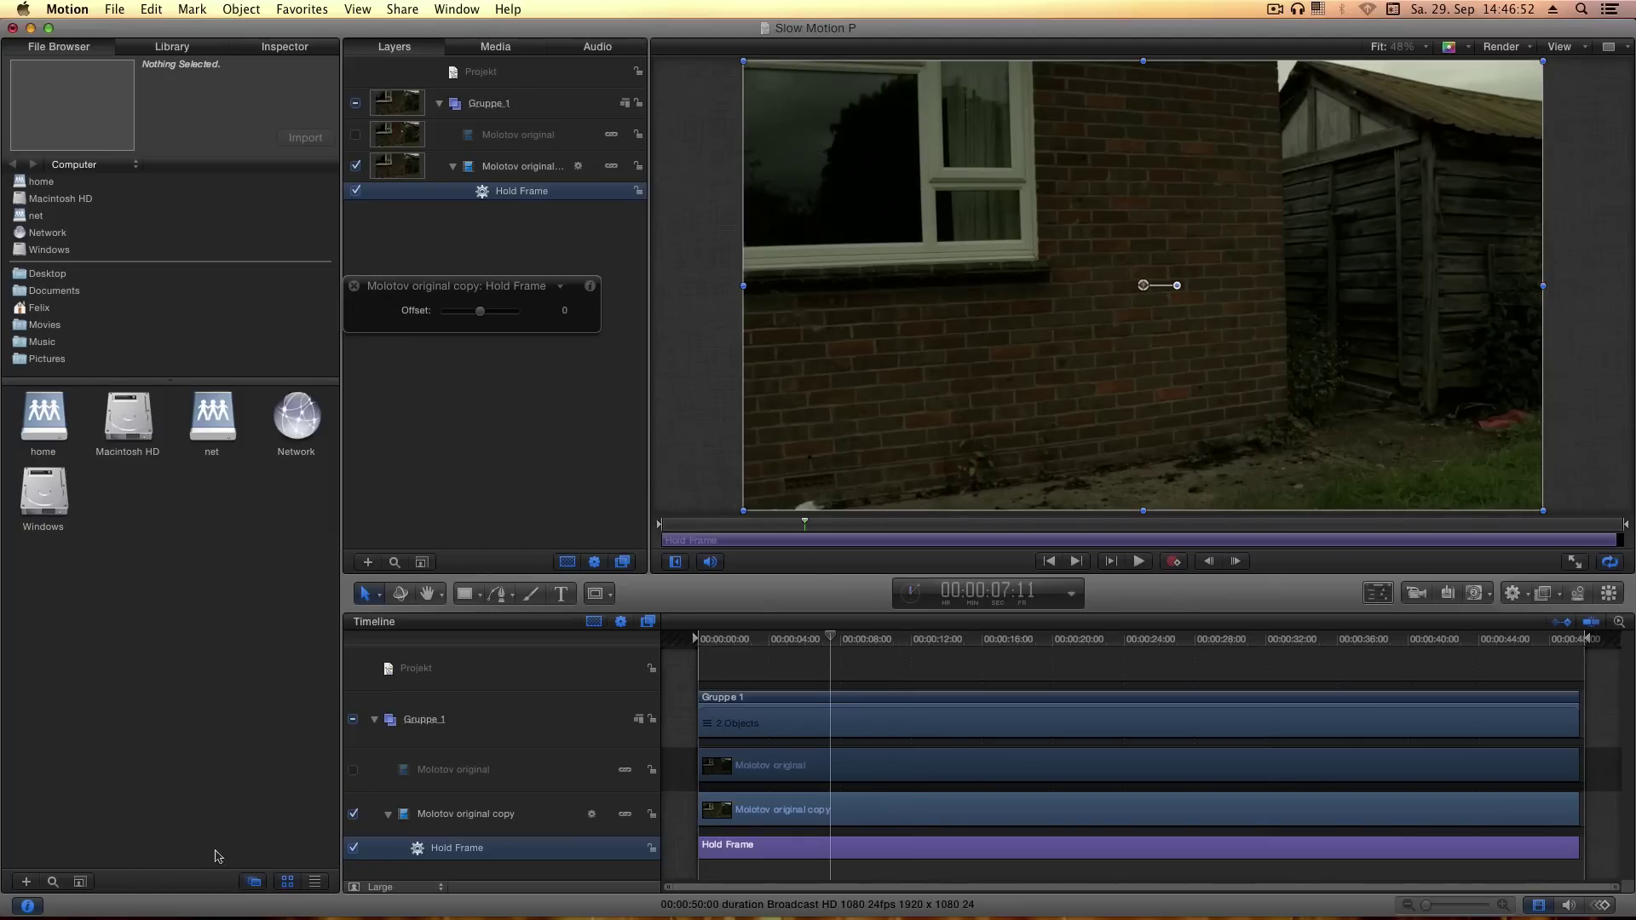
left_click(352, 771)
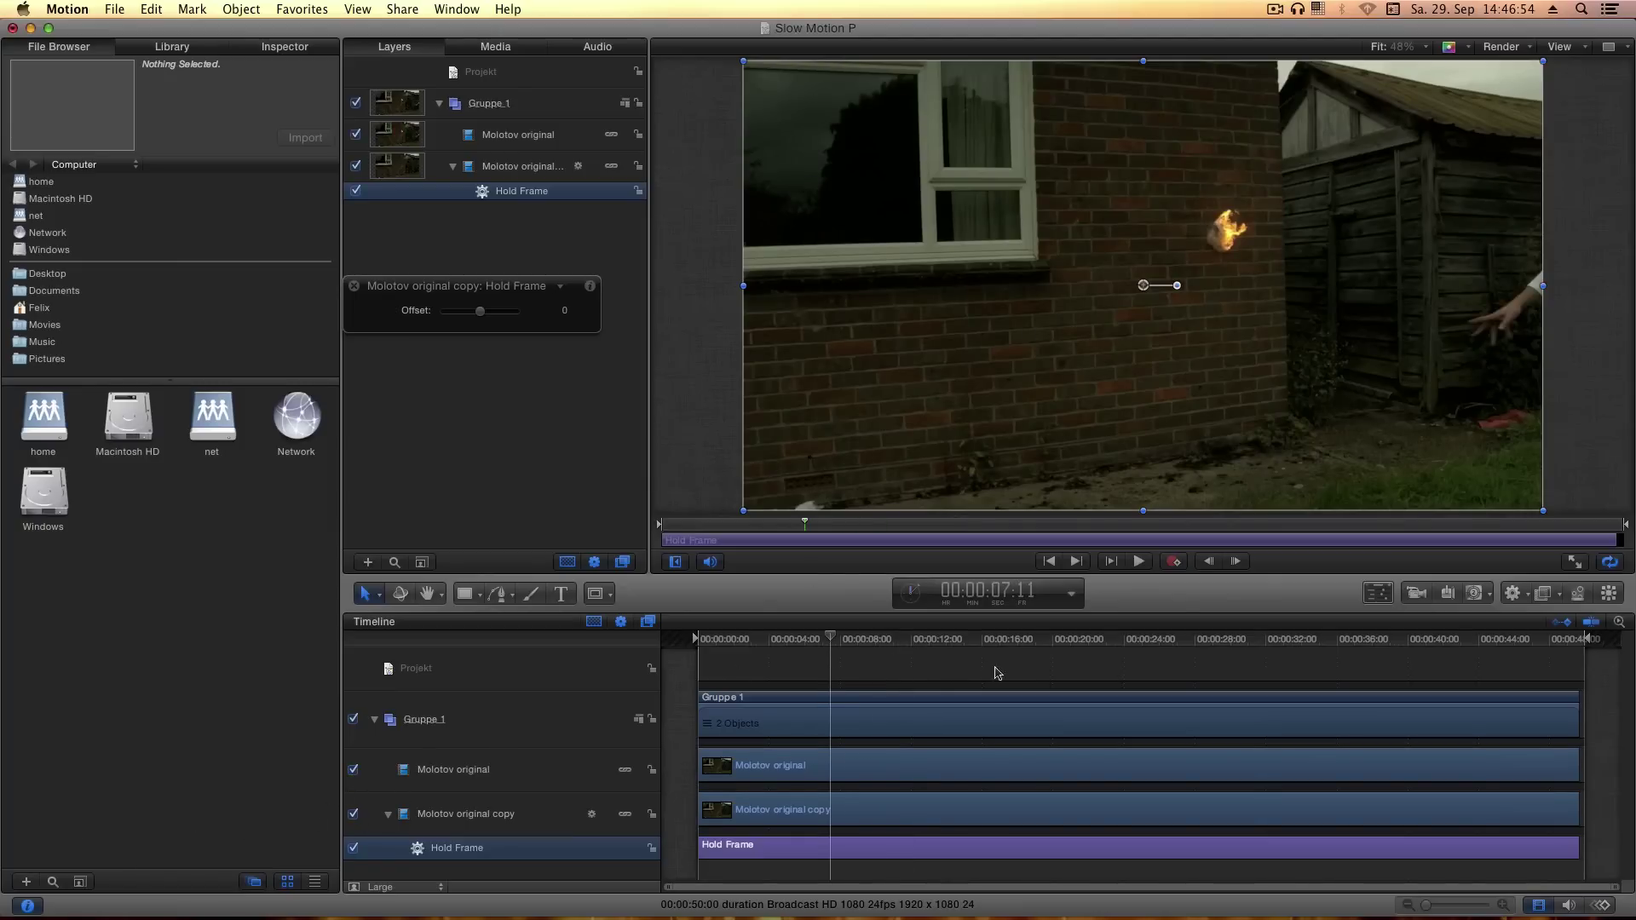
left_click_drag(1064, 638, 1139, 641)
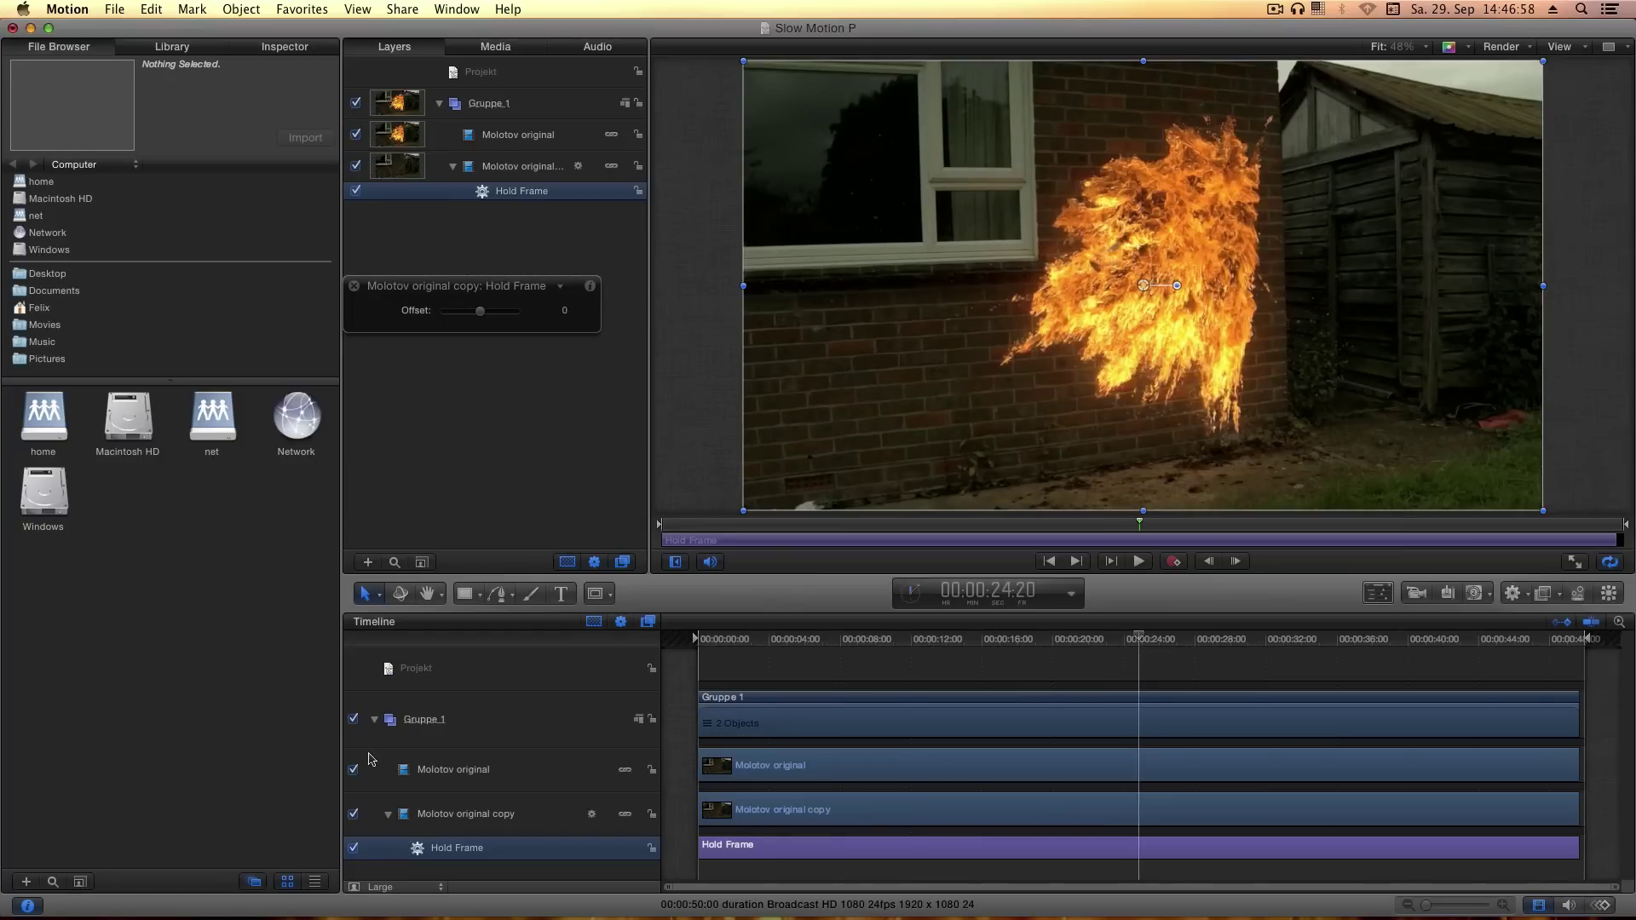
left_click(354, 771)
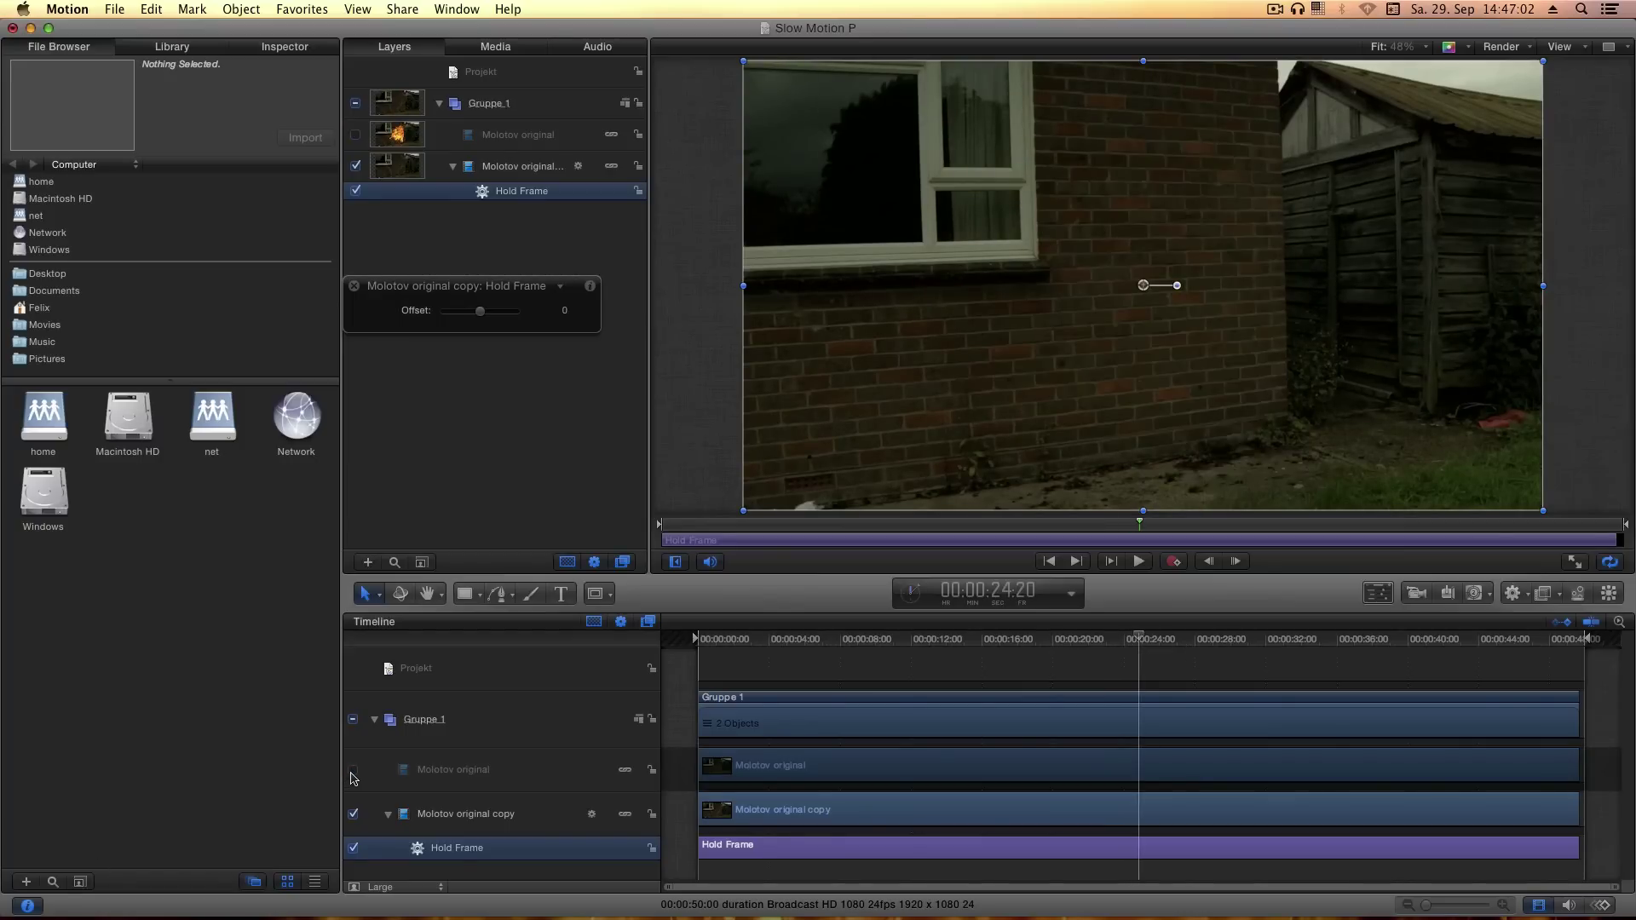
left_click(354, 770)
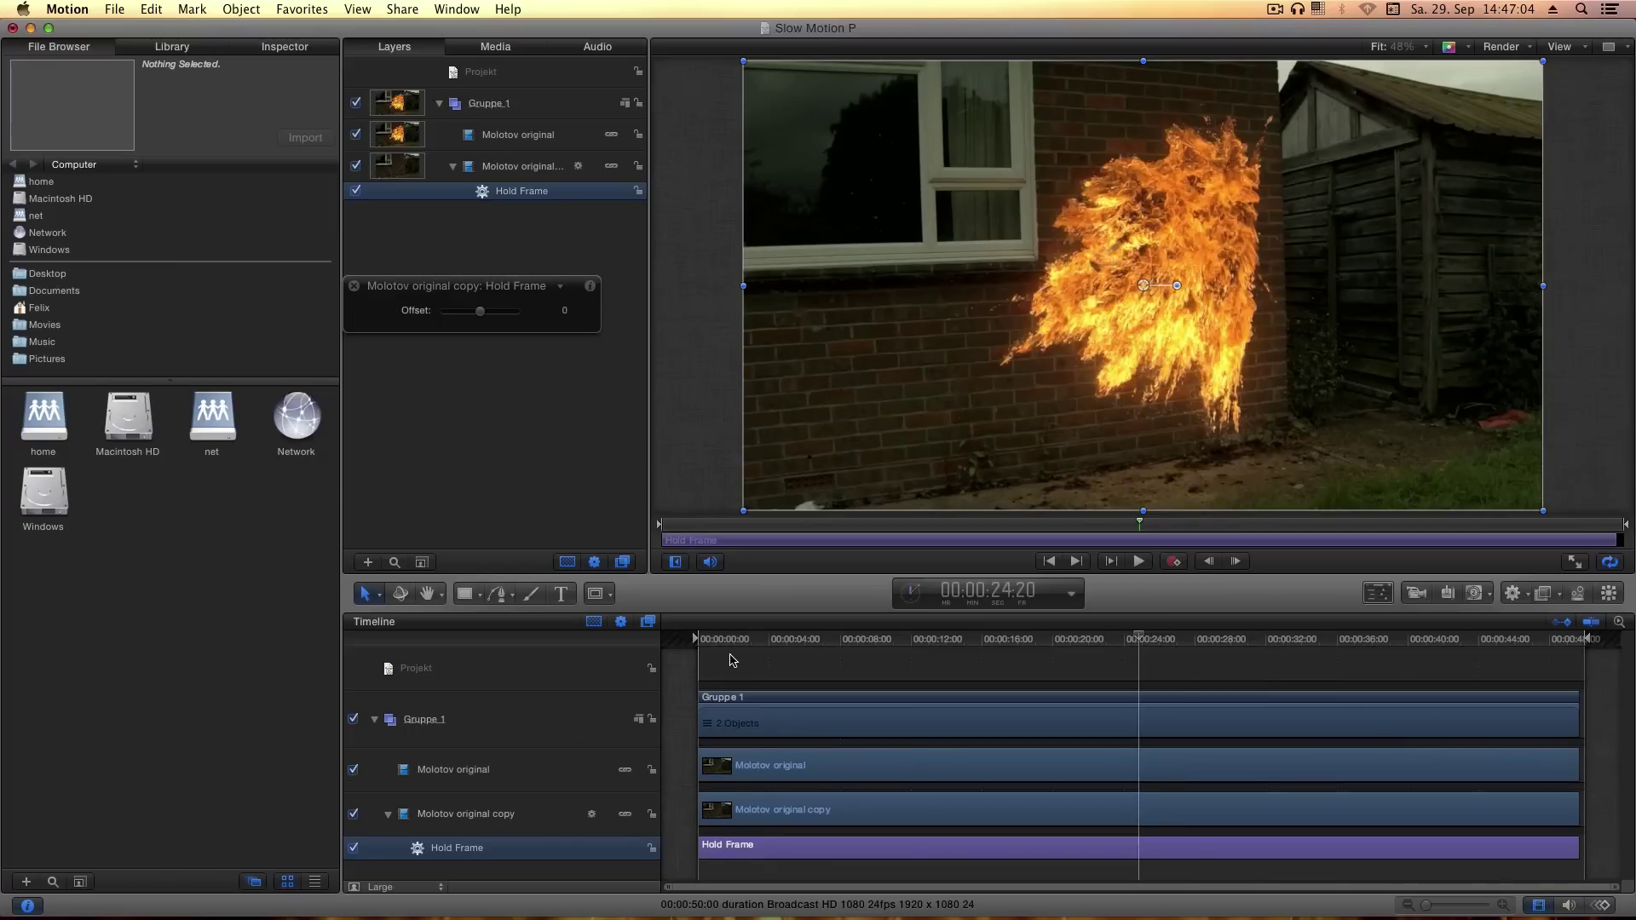
mouse_move(726, 639)
left_mouse_down()
mouse_move(690, 639)
mouse_move(725, 639)
left_mouse_up()
Set the Molotov original layer's blend mode to Difference
left_click(515, 772)
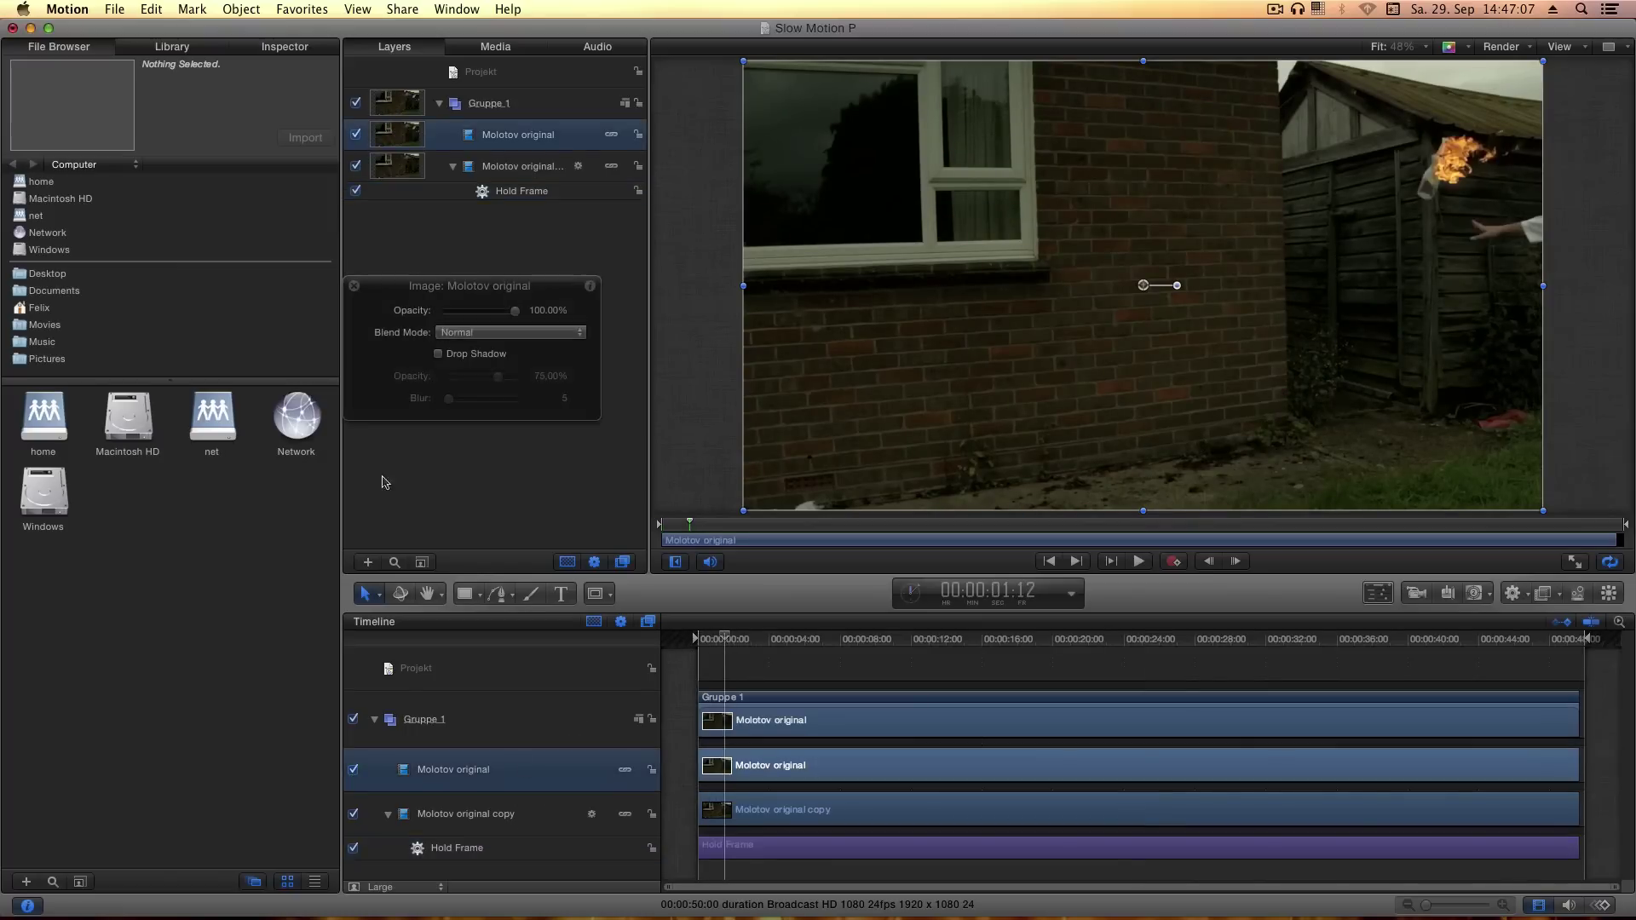
left_click(452, 334)
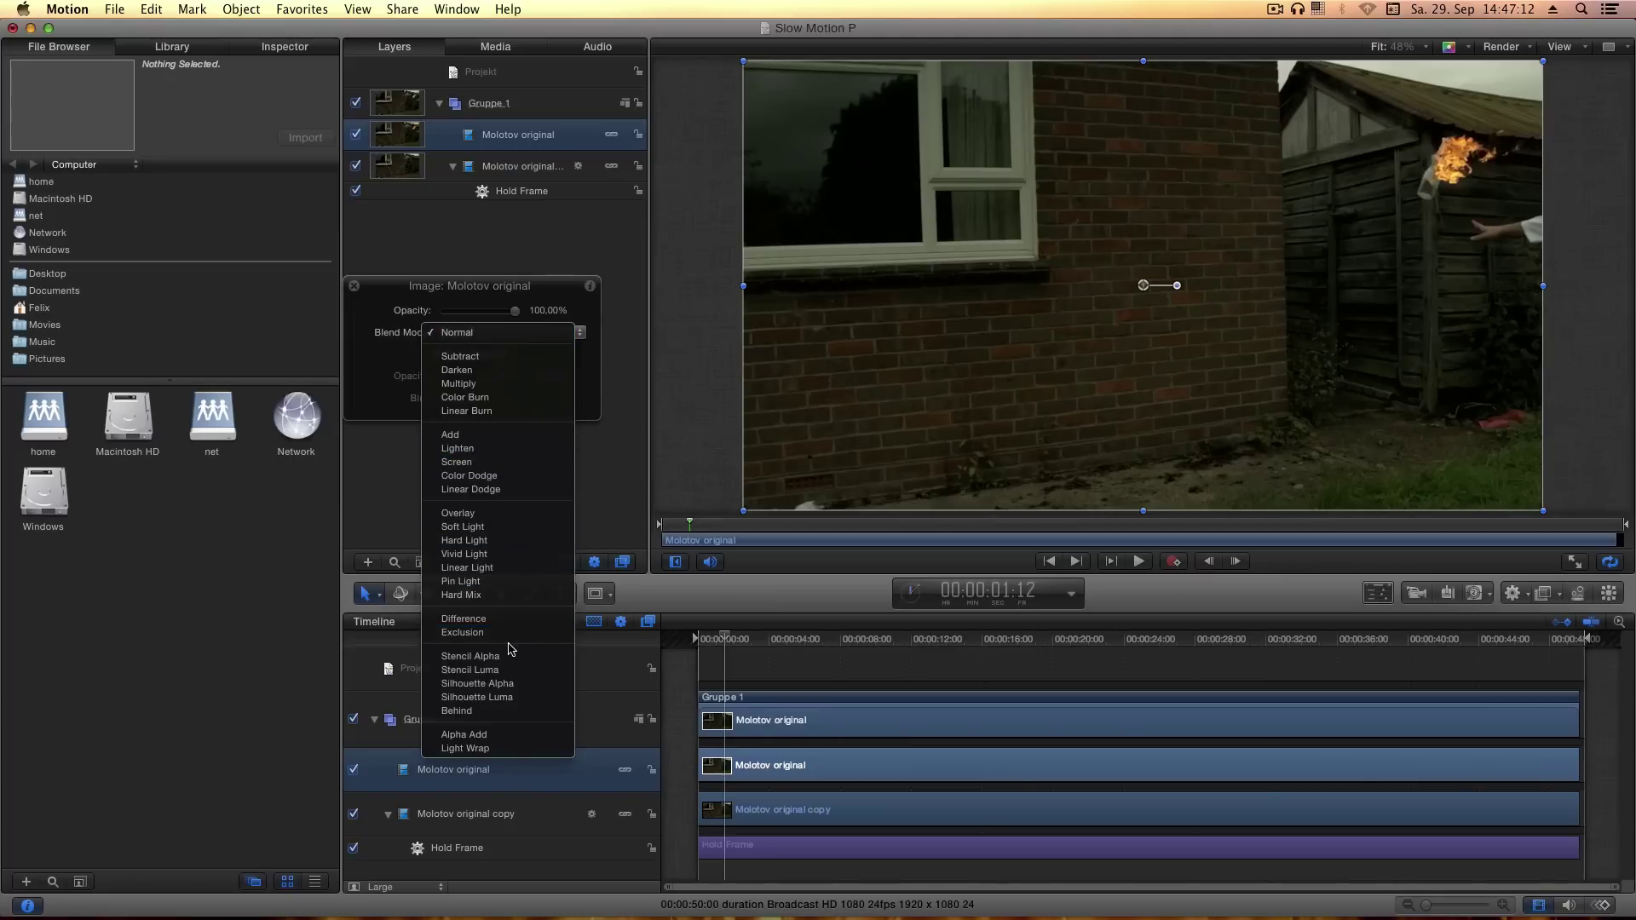
left_click(464, 619)
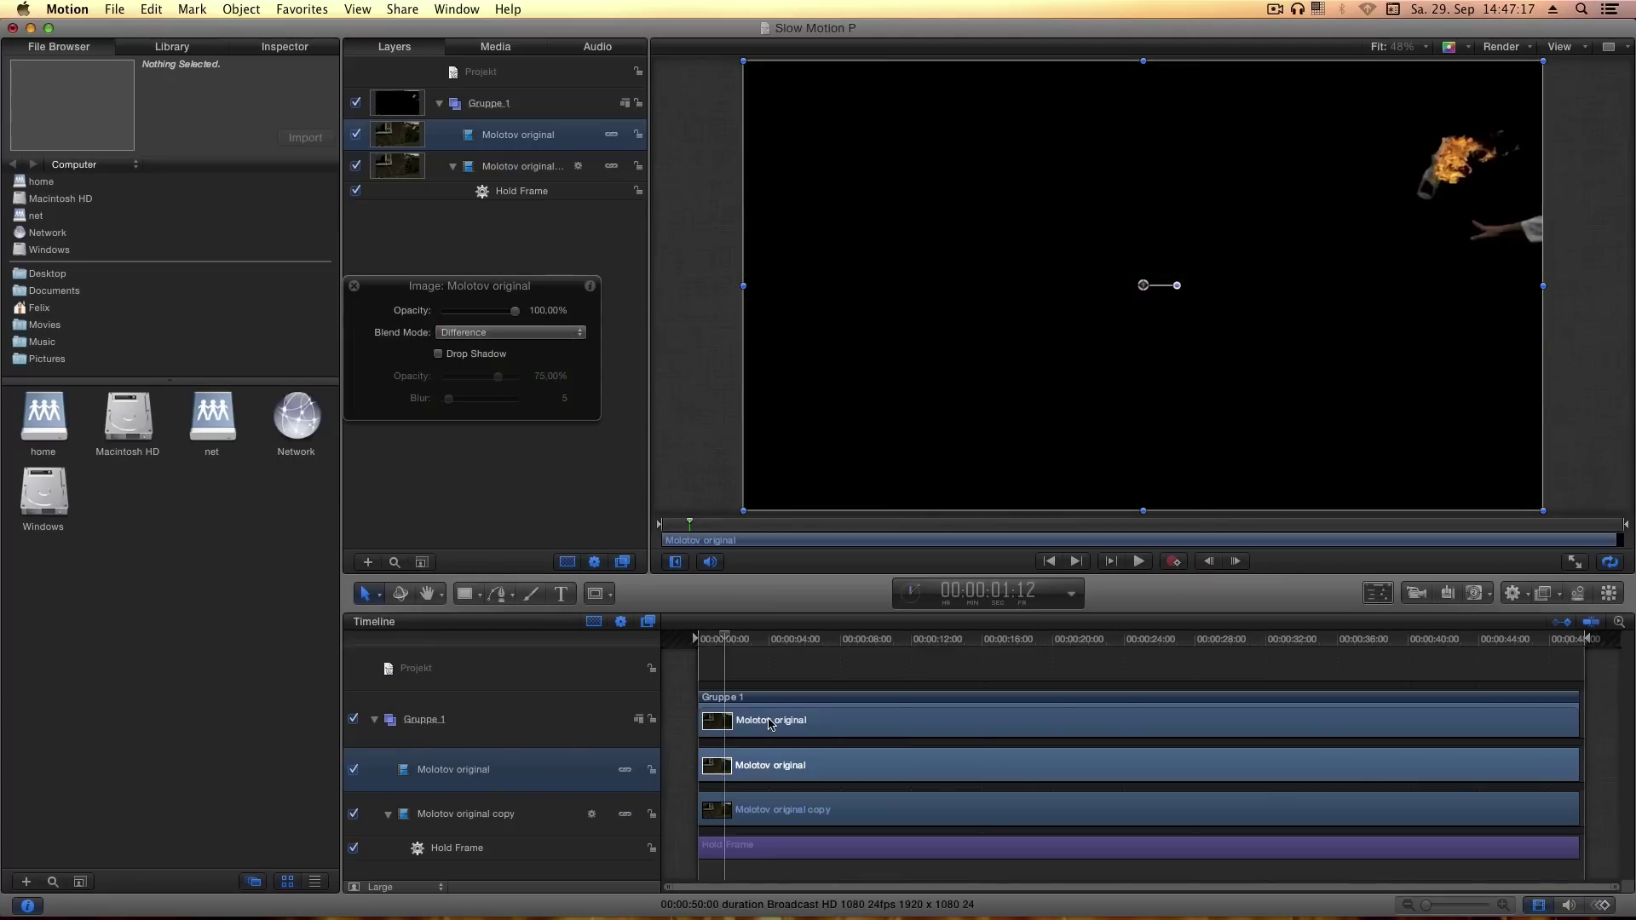
left_click_drag(842, 628, 1064, 654)
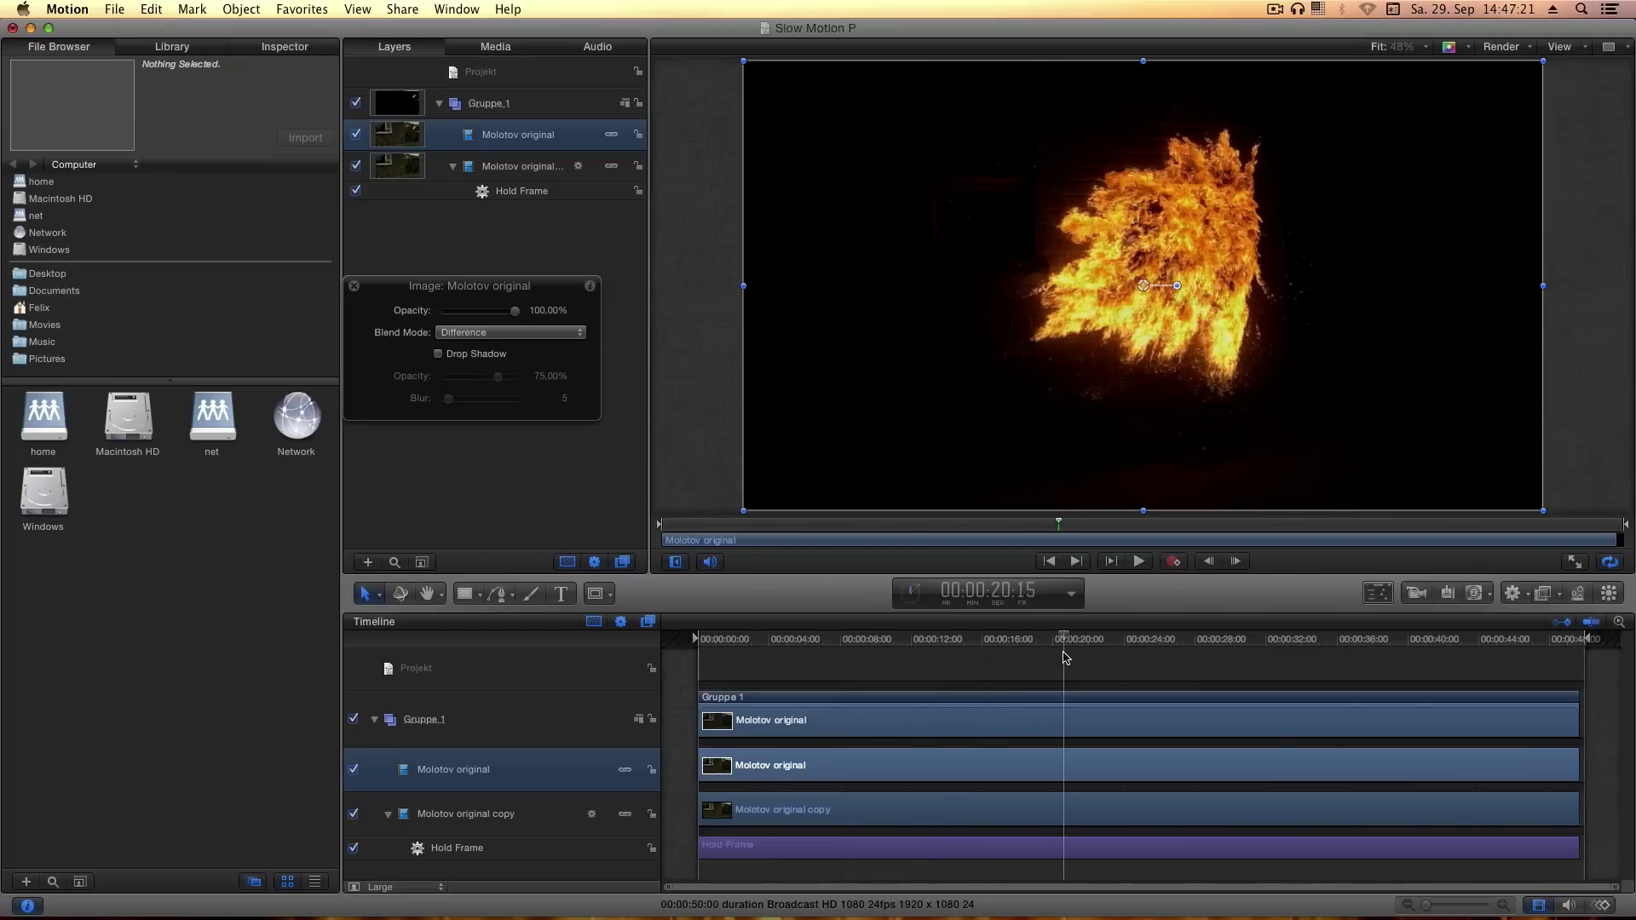
Toggle the fire layer and scrub through the clip to review the fire against black
left_click(352, 770)
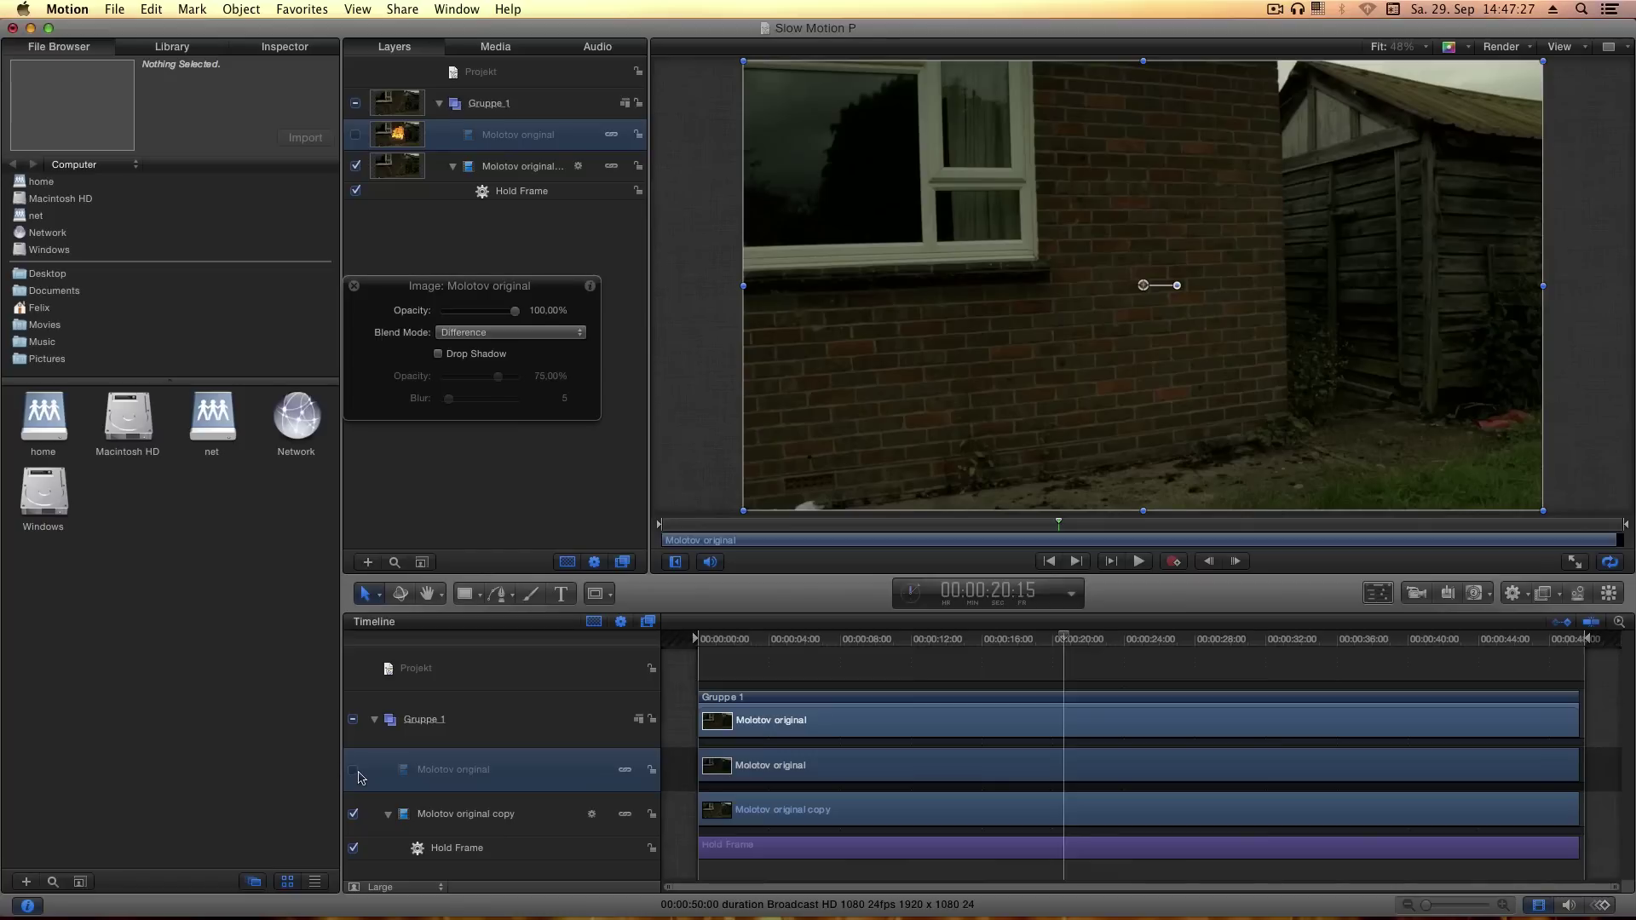
left_click(355, 772)
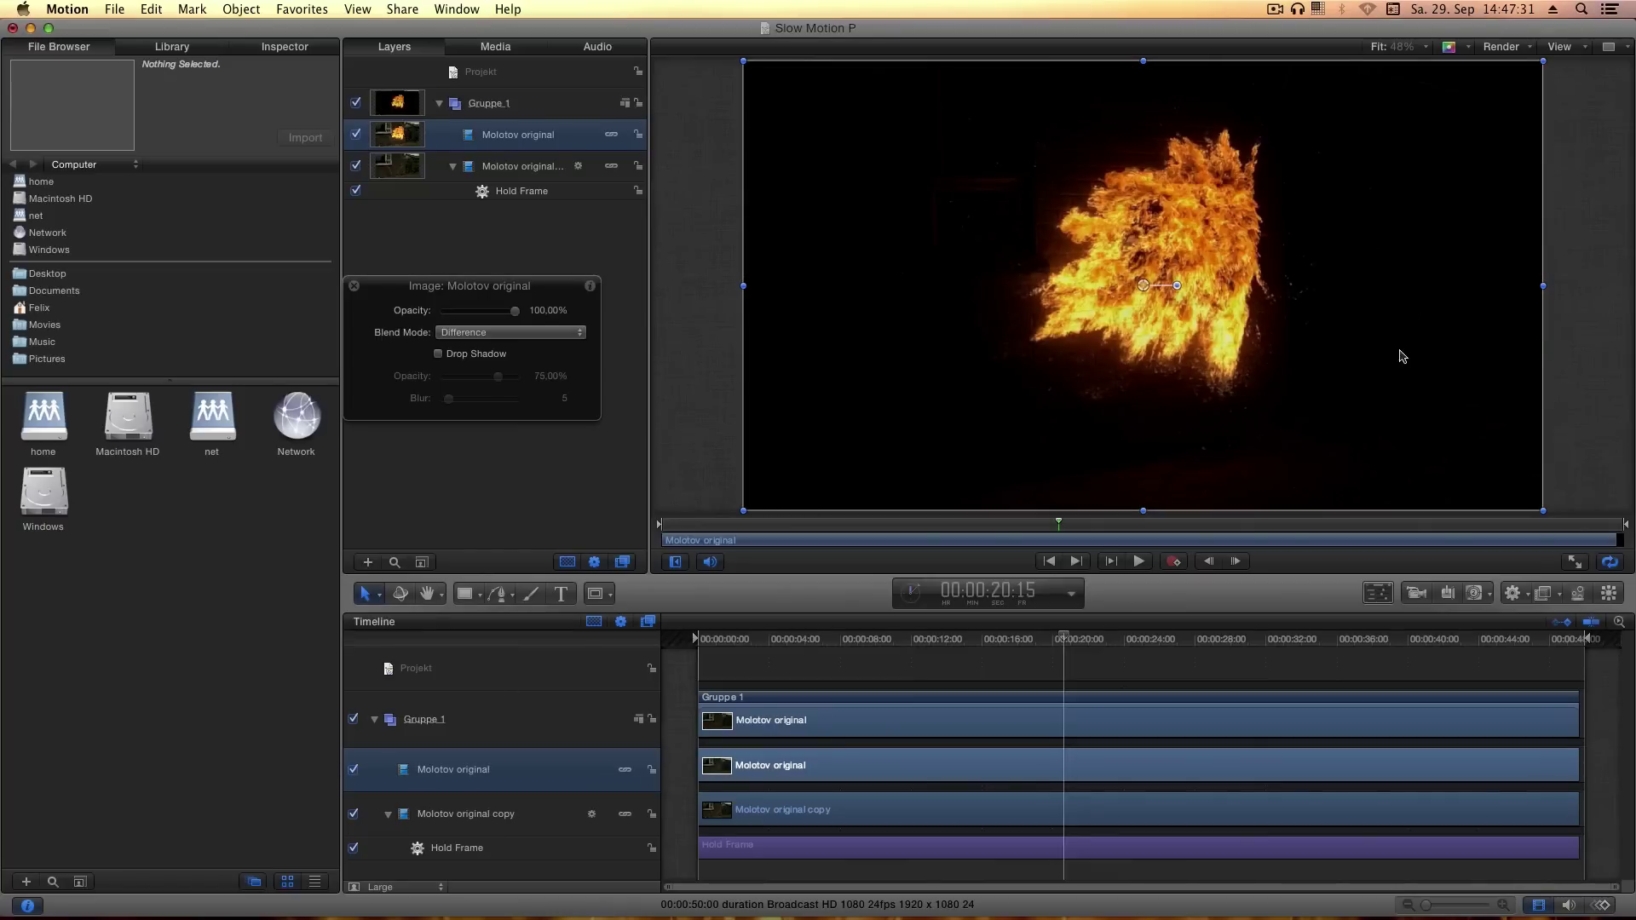
left_click_drag(1143, 638, 1366, 649)
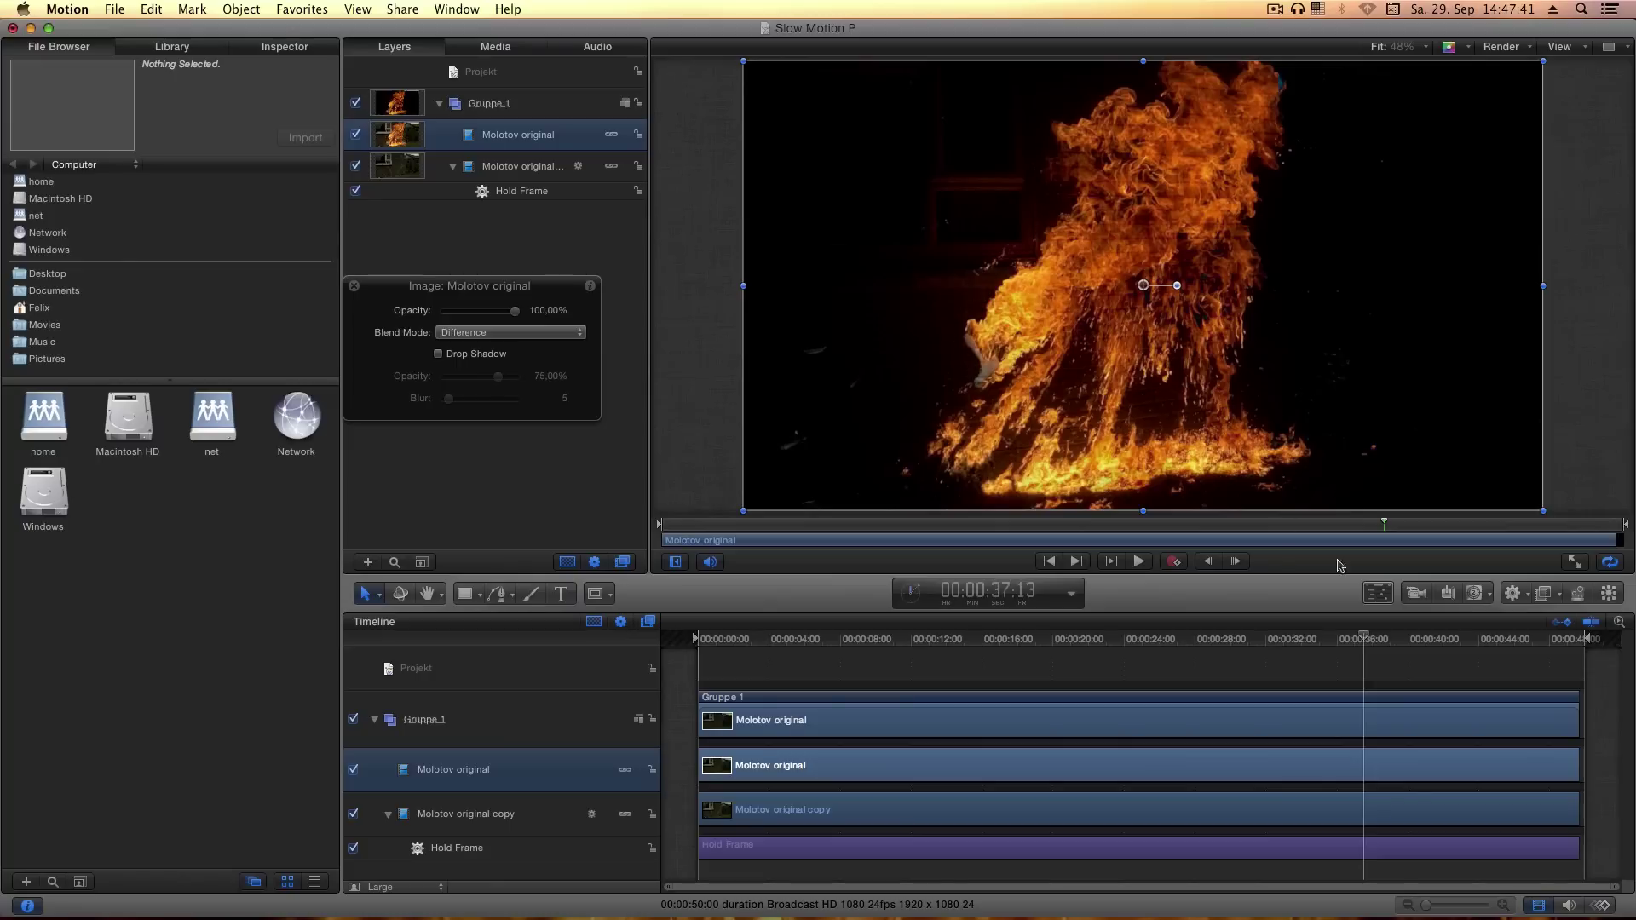
left_click_drag(1381, 662, 850, 666)
left_click(351, 771)
left_click(351, 770)
left_click_drag(977, 651, 1205, 653)
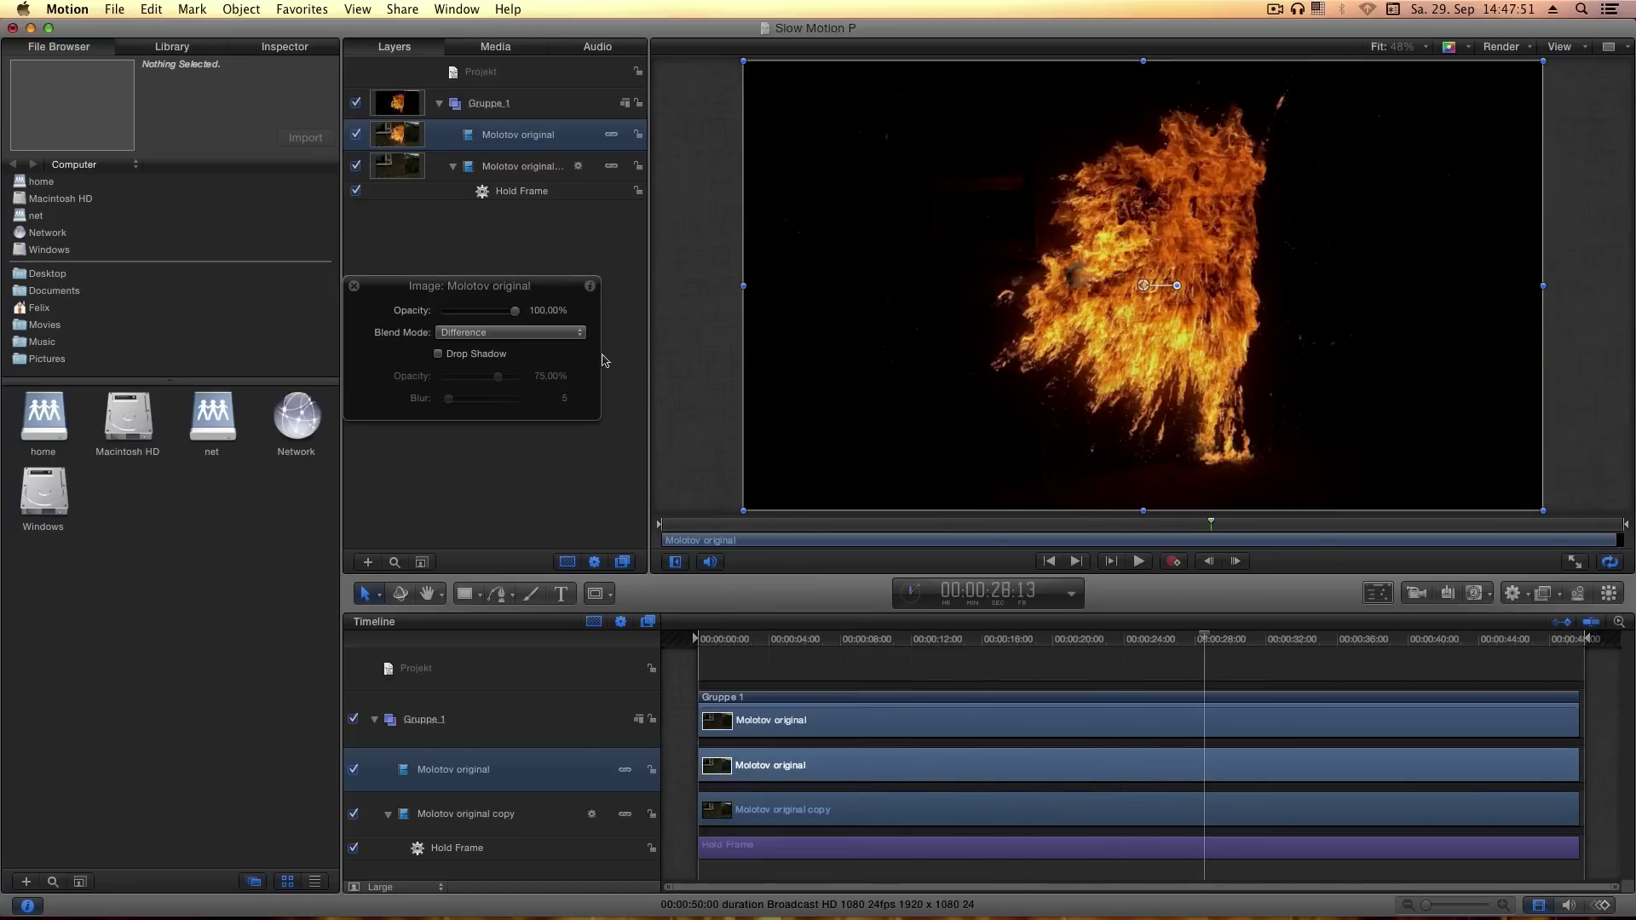
left_click(355, 287)
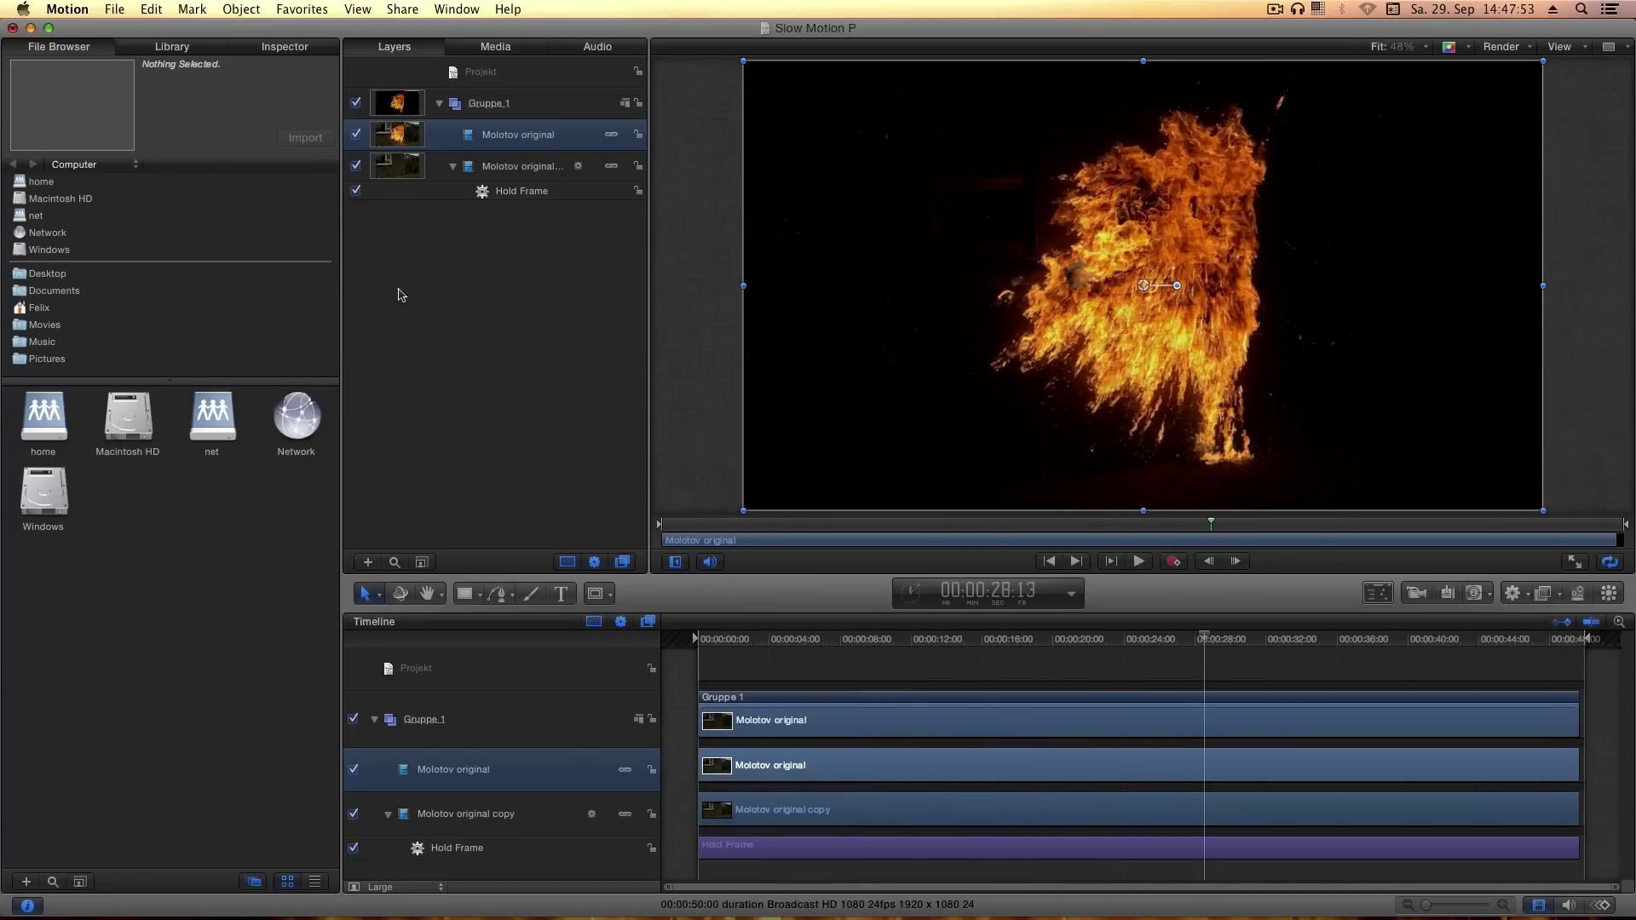
Export the project as a QuickTime movie using Current Settings
left_click(410, 7)
left_click(443, 201)
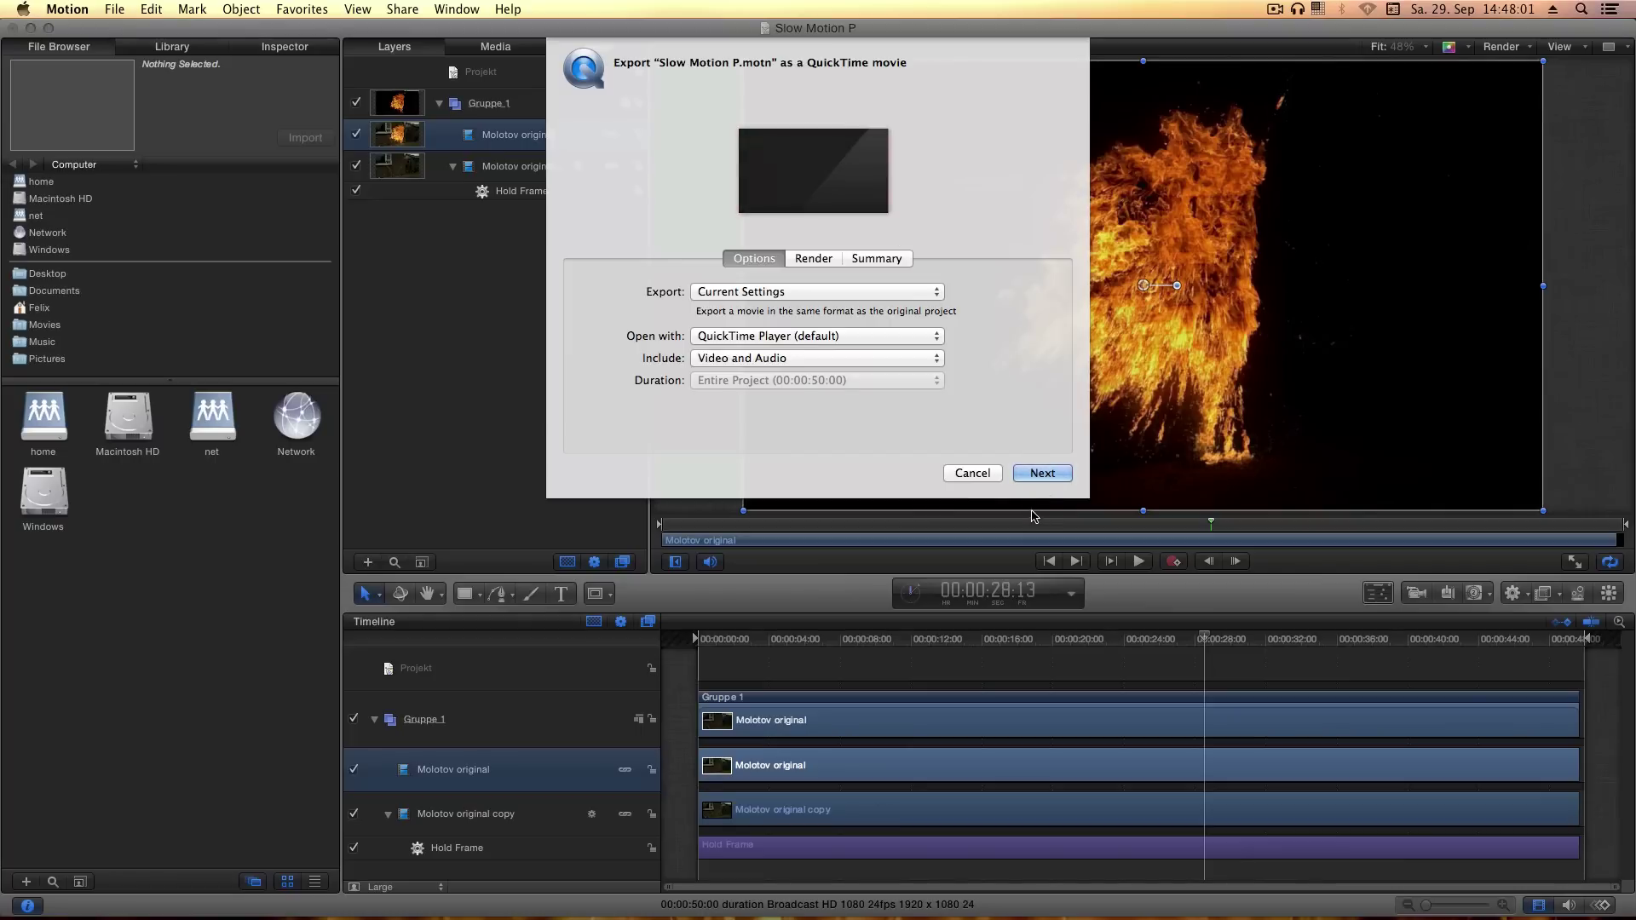
left_click(1042, 476)
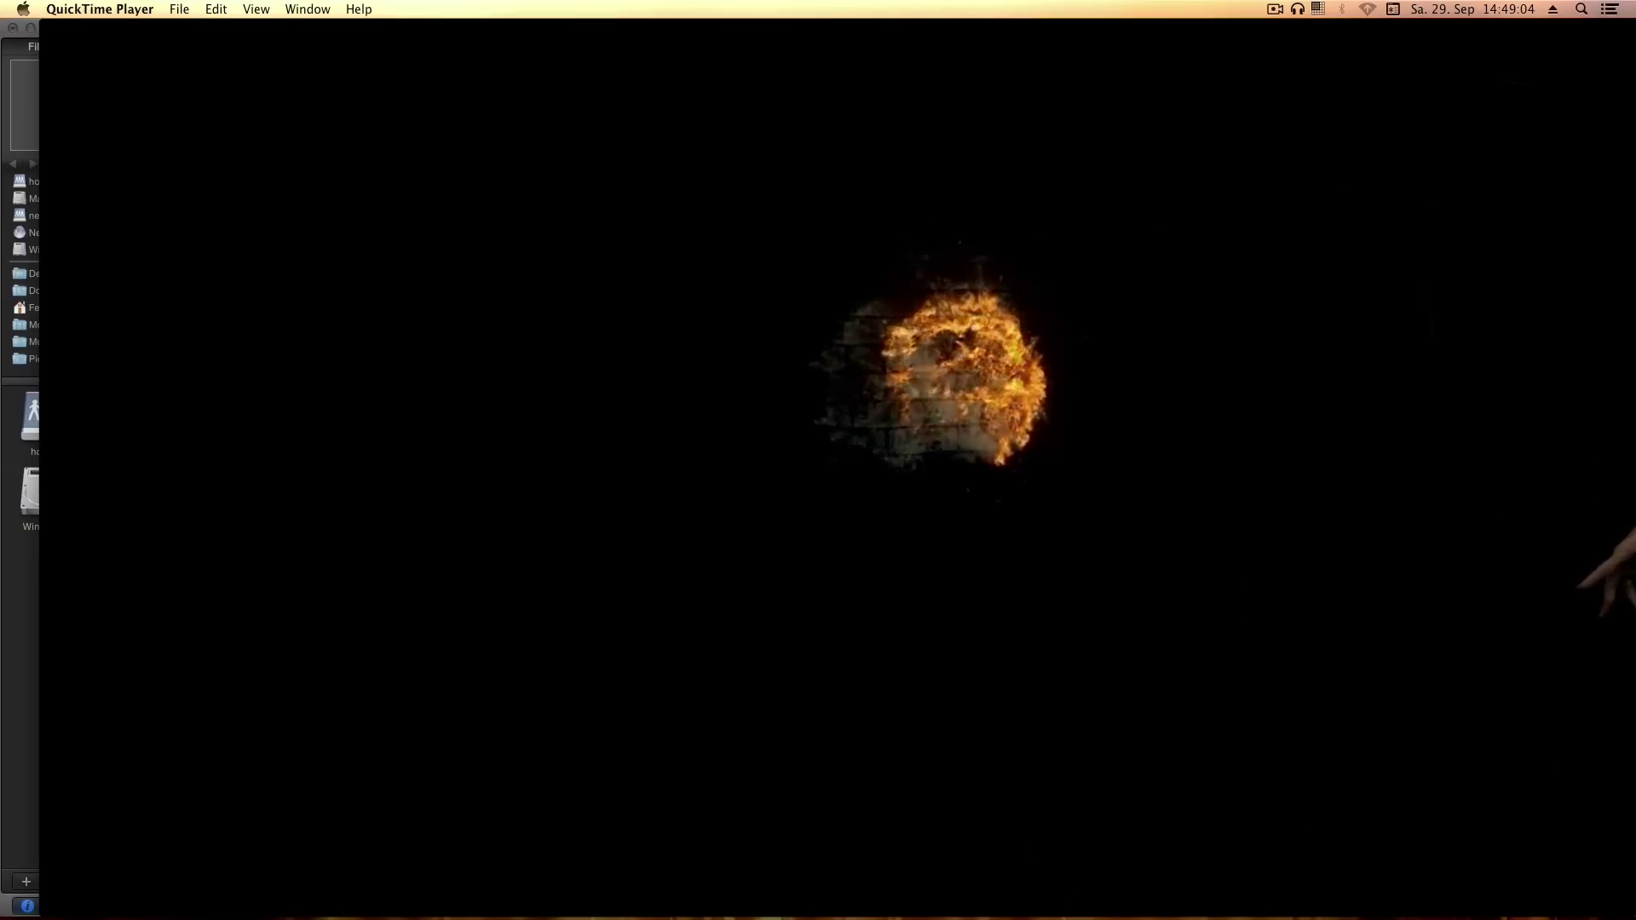
Jump ahead in Molotov Blending Mode edited.mov to the large blaze
mouse_move(719, 764)
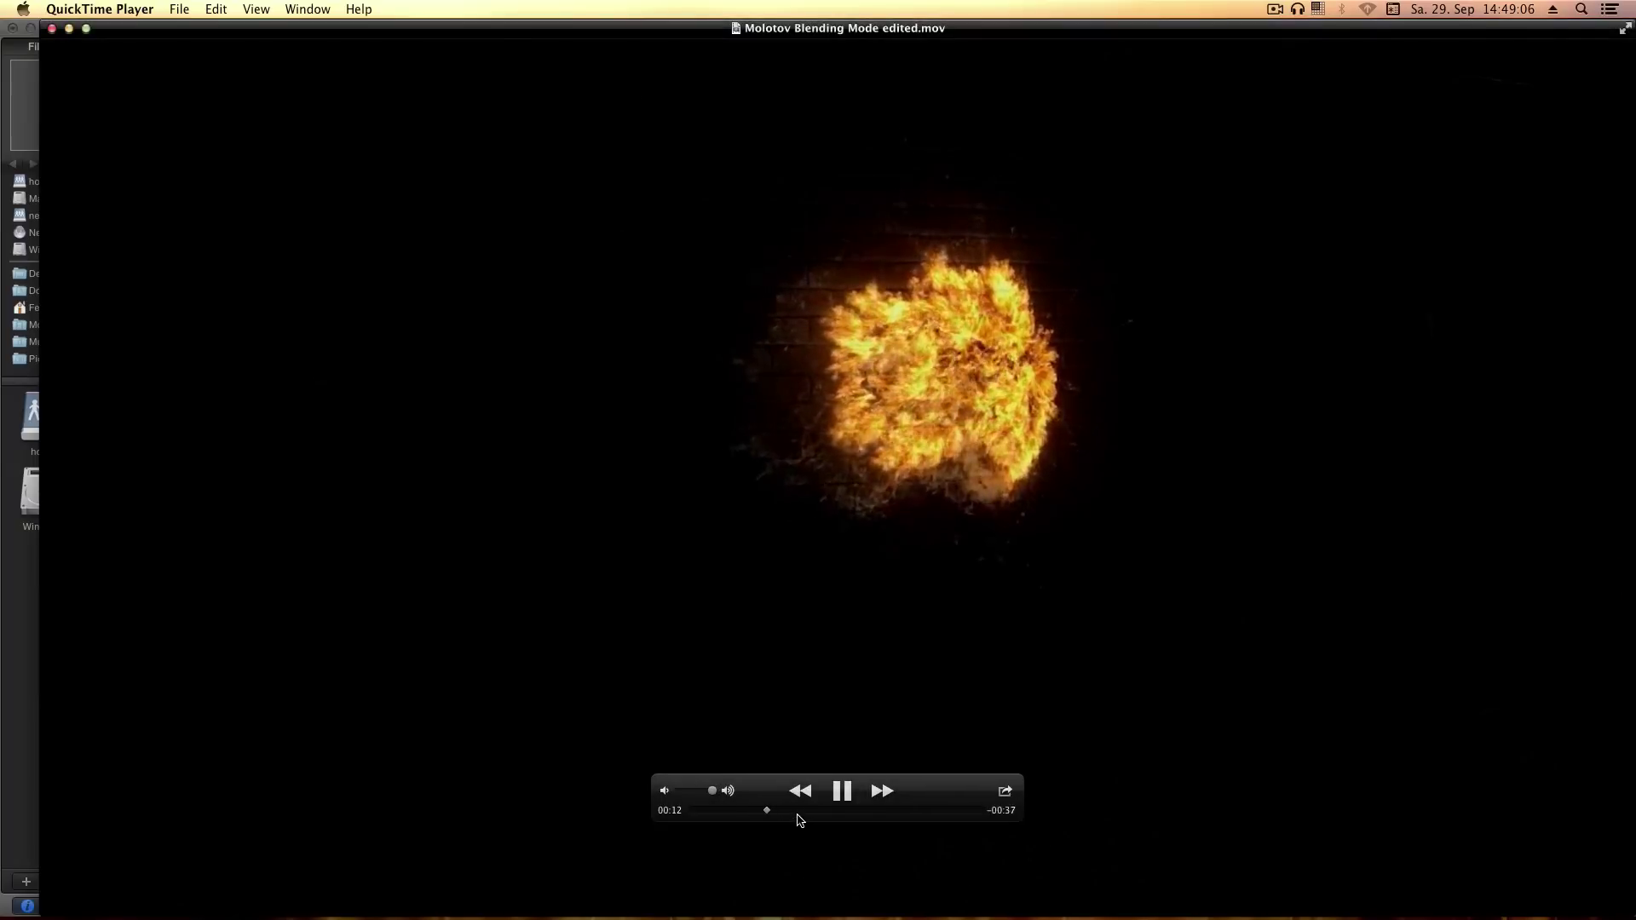
left_click(833, 811)
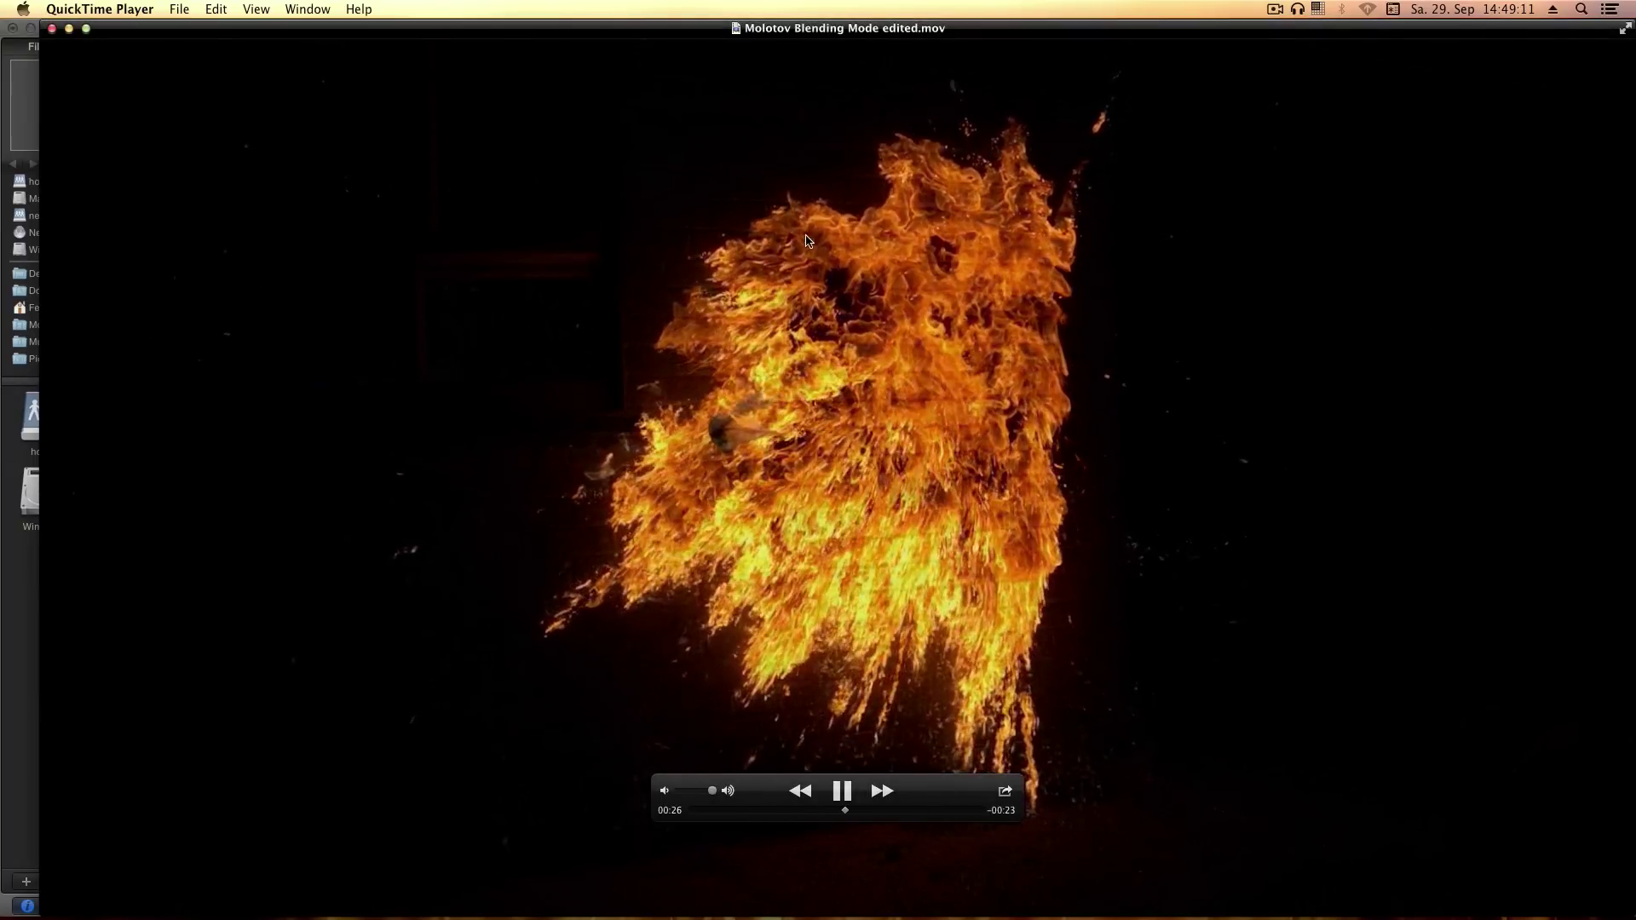
Close the exported movie and return to Motion's Desktop file browser
key("super+w")
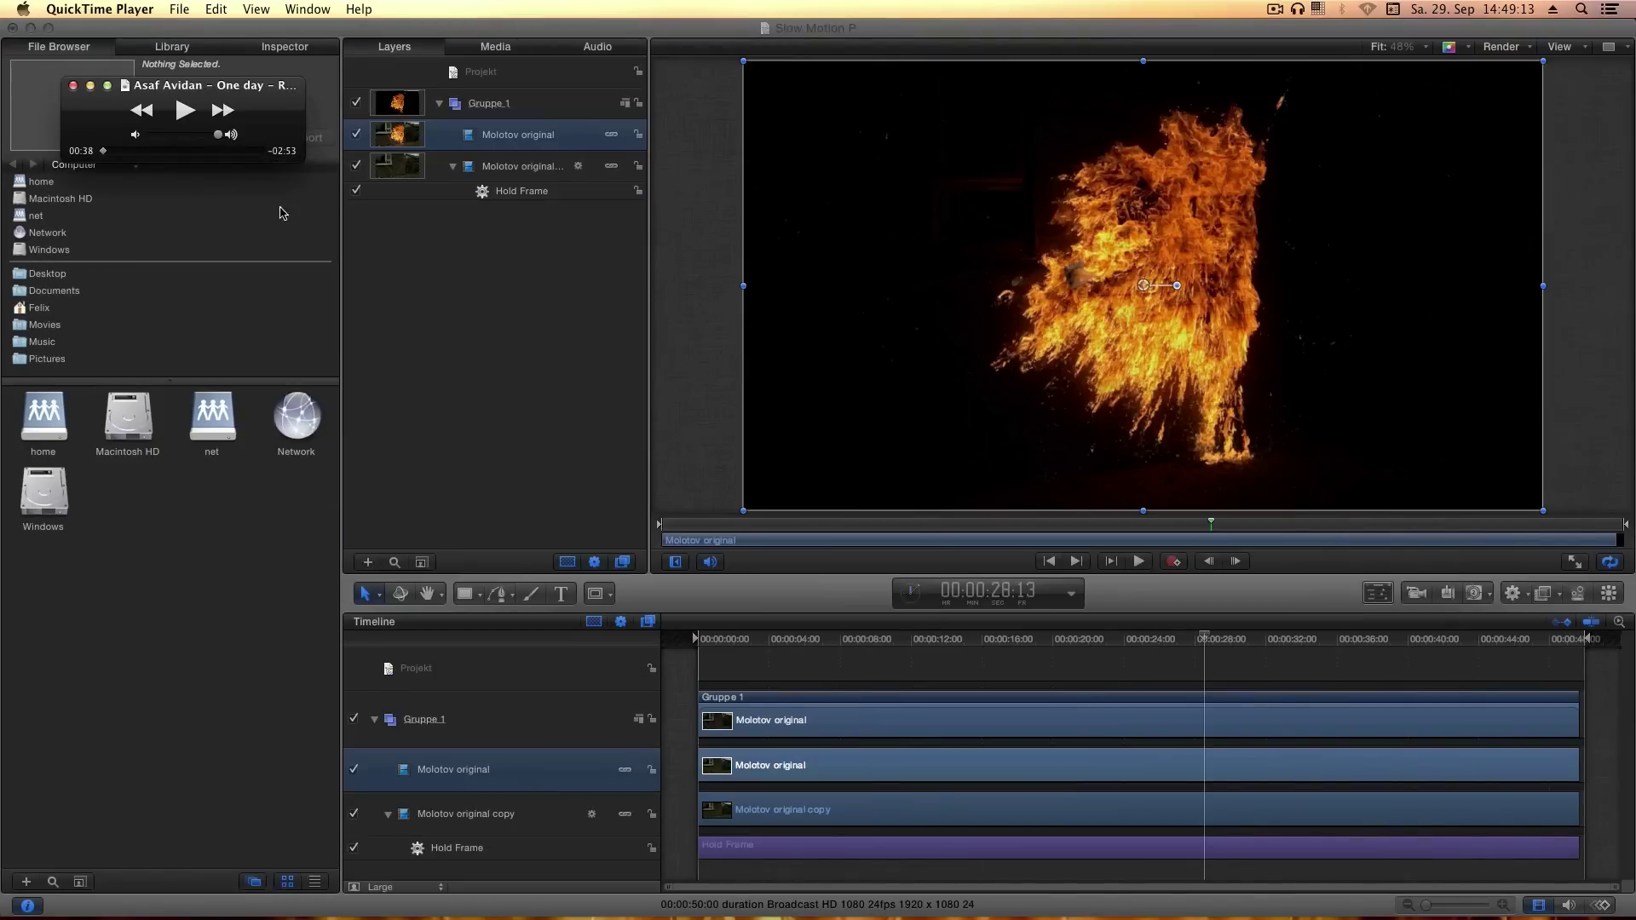
left_click(74, 87)
left_click(417, 392)
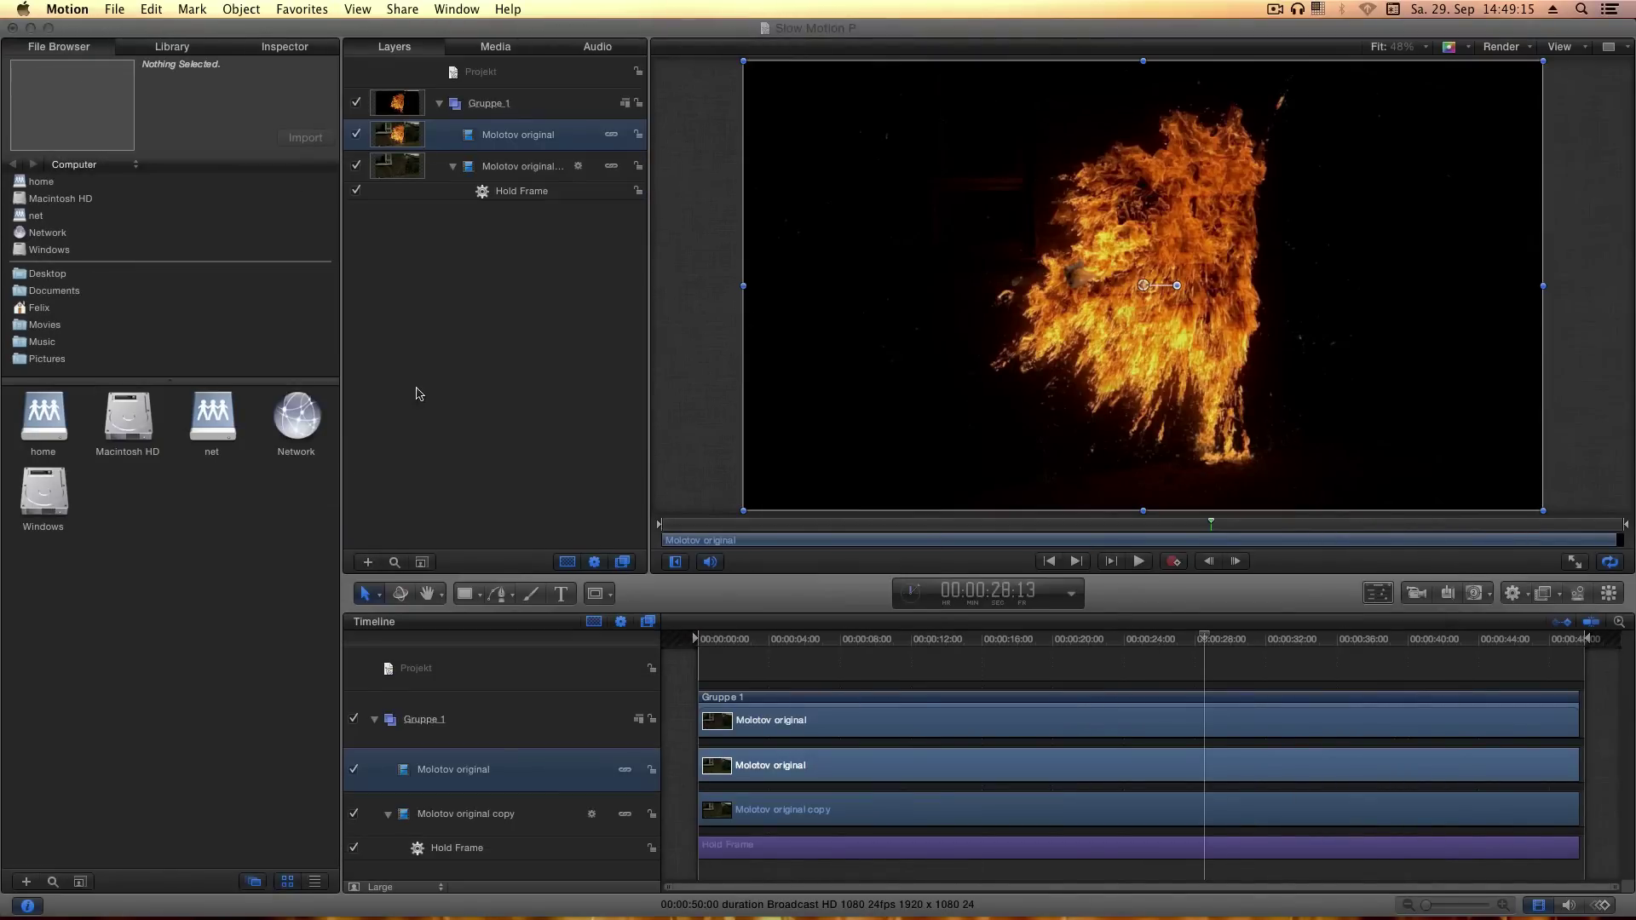
left_click(40, 275)
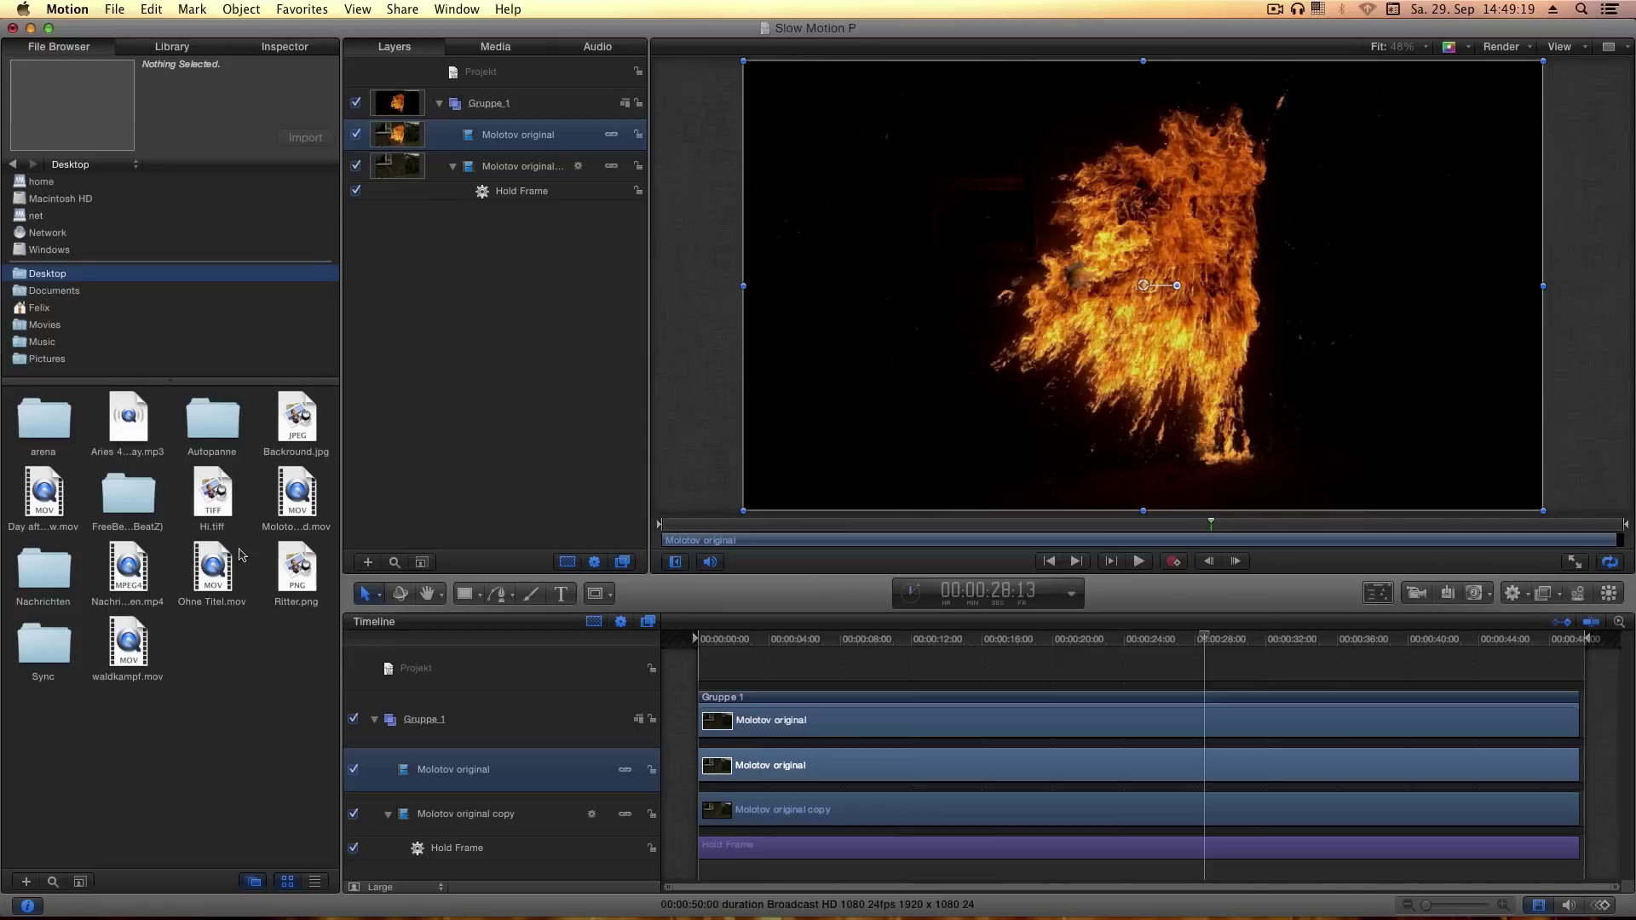
Import Molotov Blending Mode edited, delete the old Gruppe_1, and move the clip to 0:00
left_click_drag(301, 496, 498, 700)
left_click(580, 818)
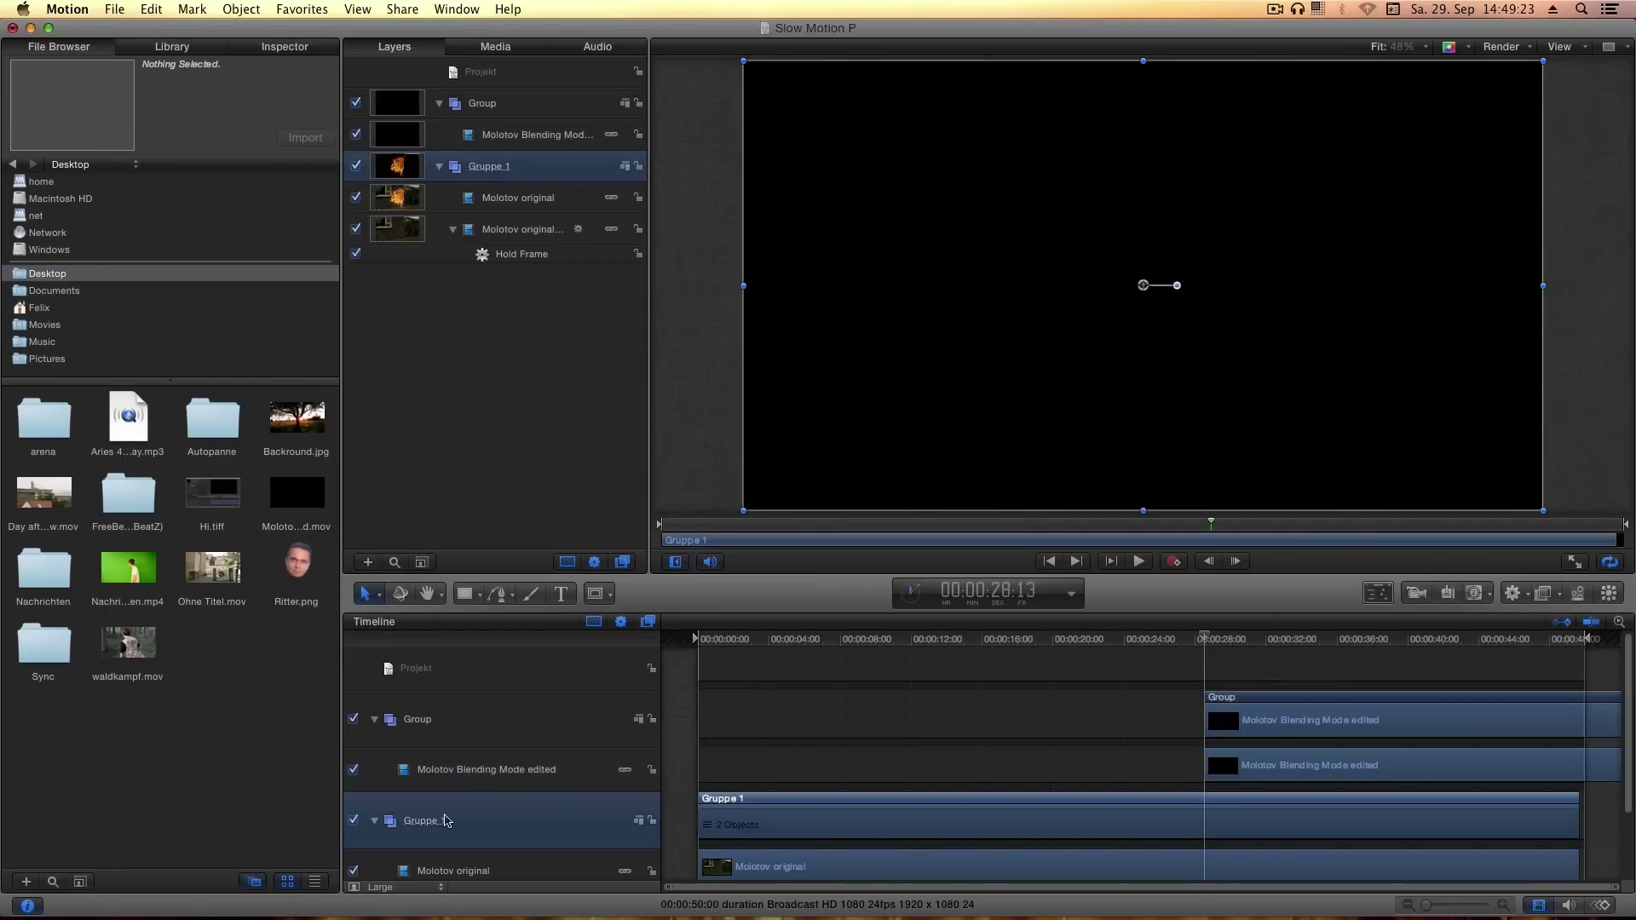
key("Delete")
left_click_drag(1238, 738, 1104, 641)
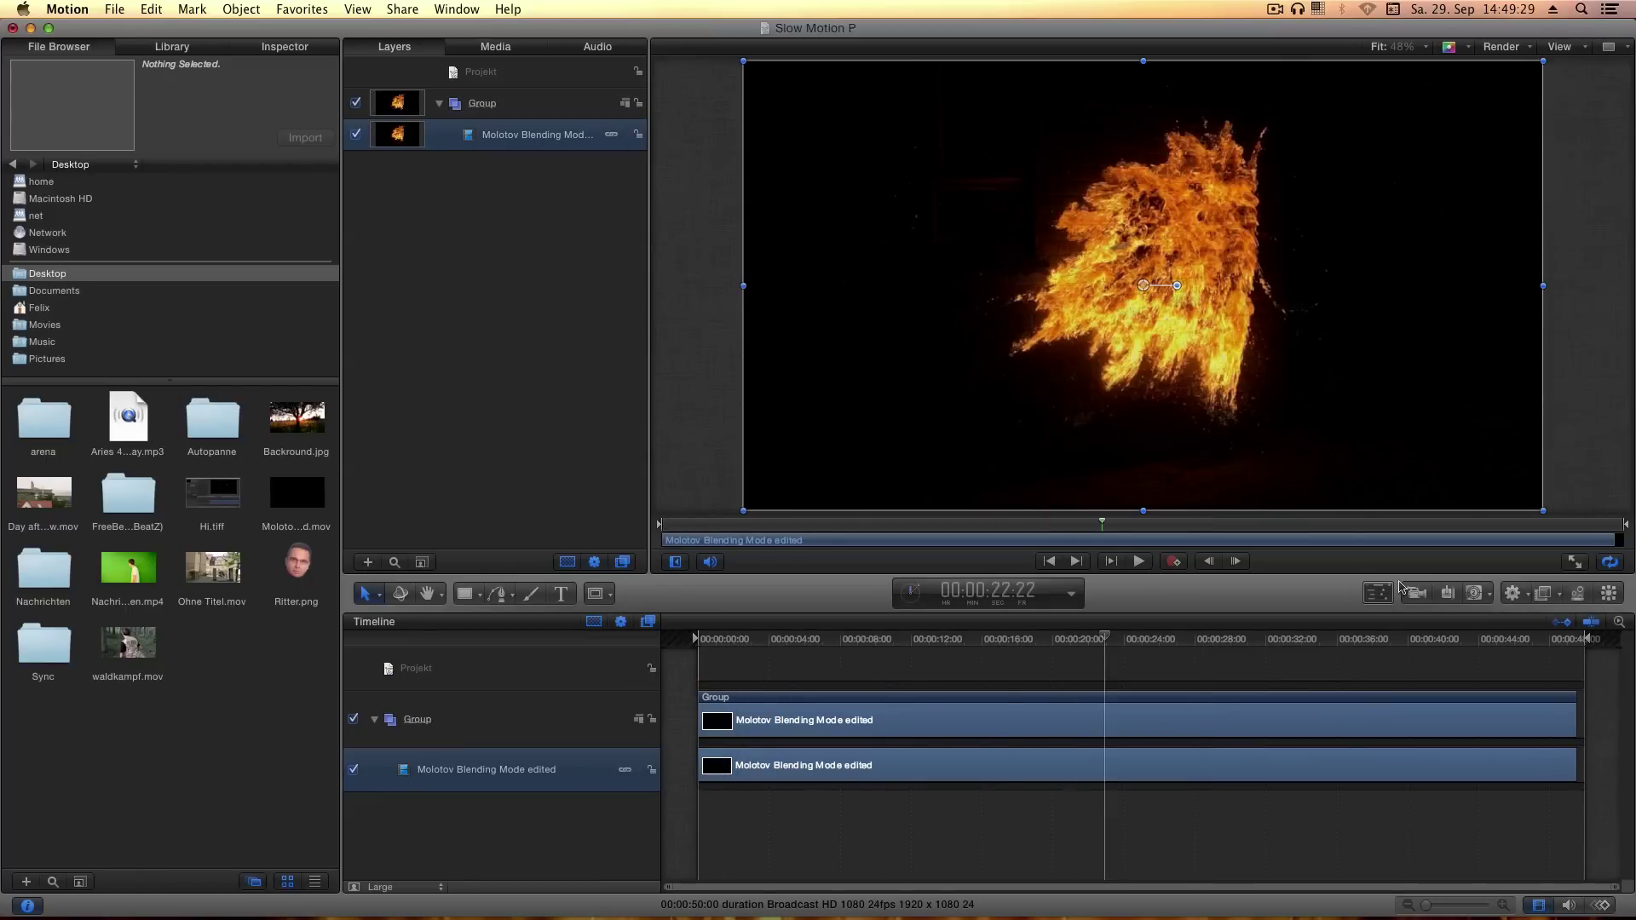
Apply a Keyer filter to the clip and sample the black background beside the fire
left_click(1545, 593)
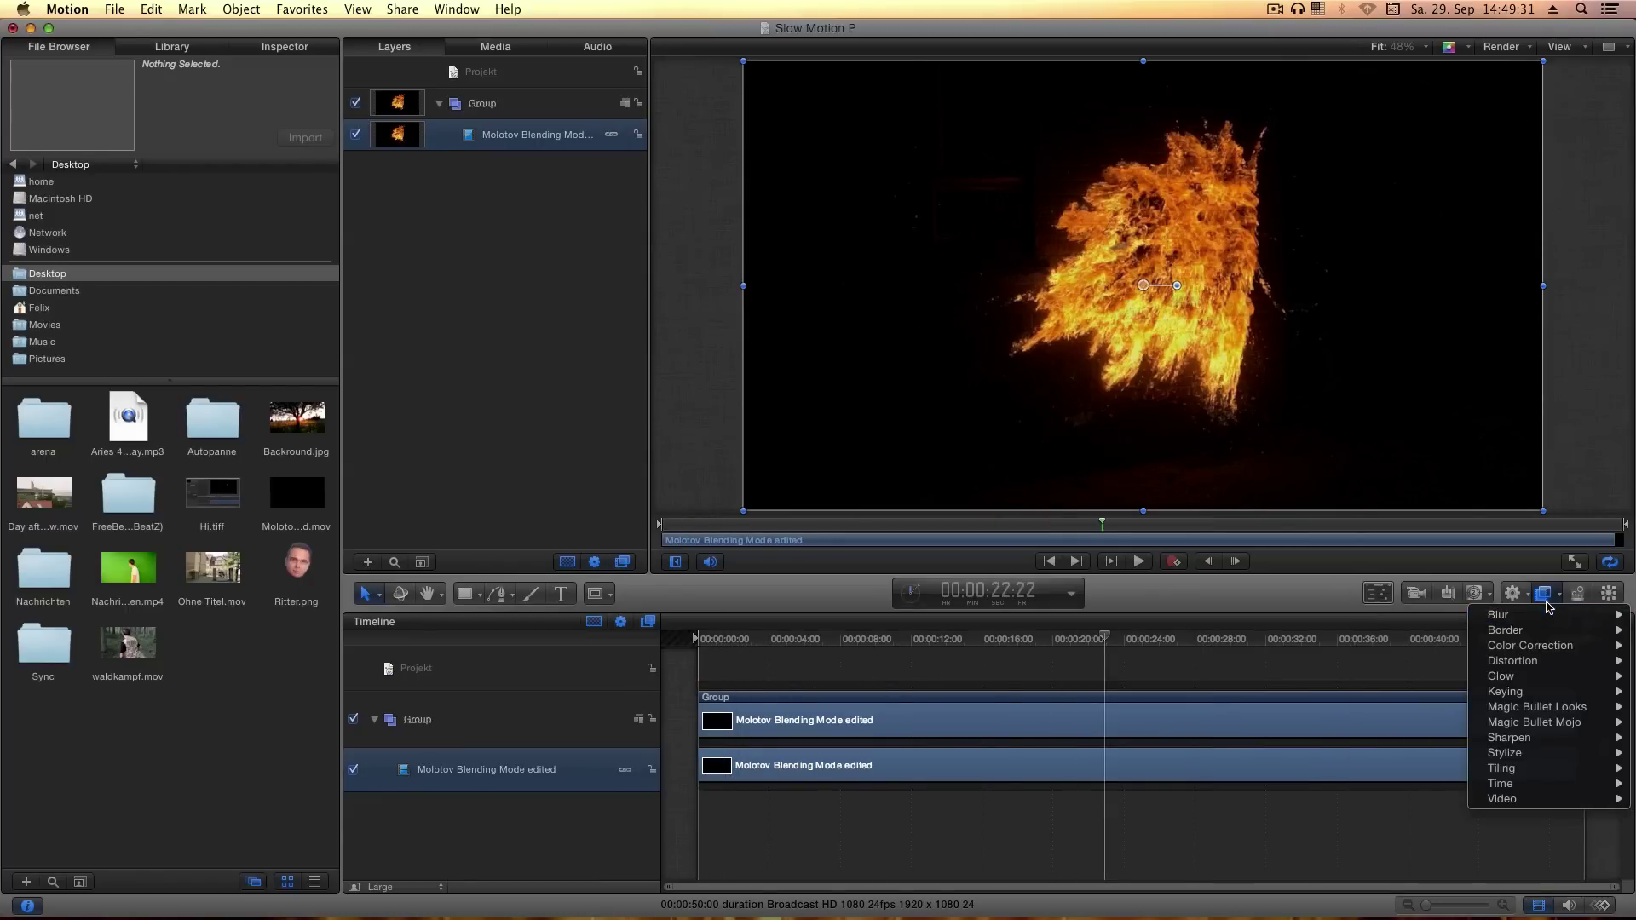
mouse_move(1540, 693)
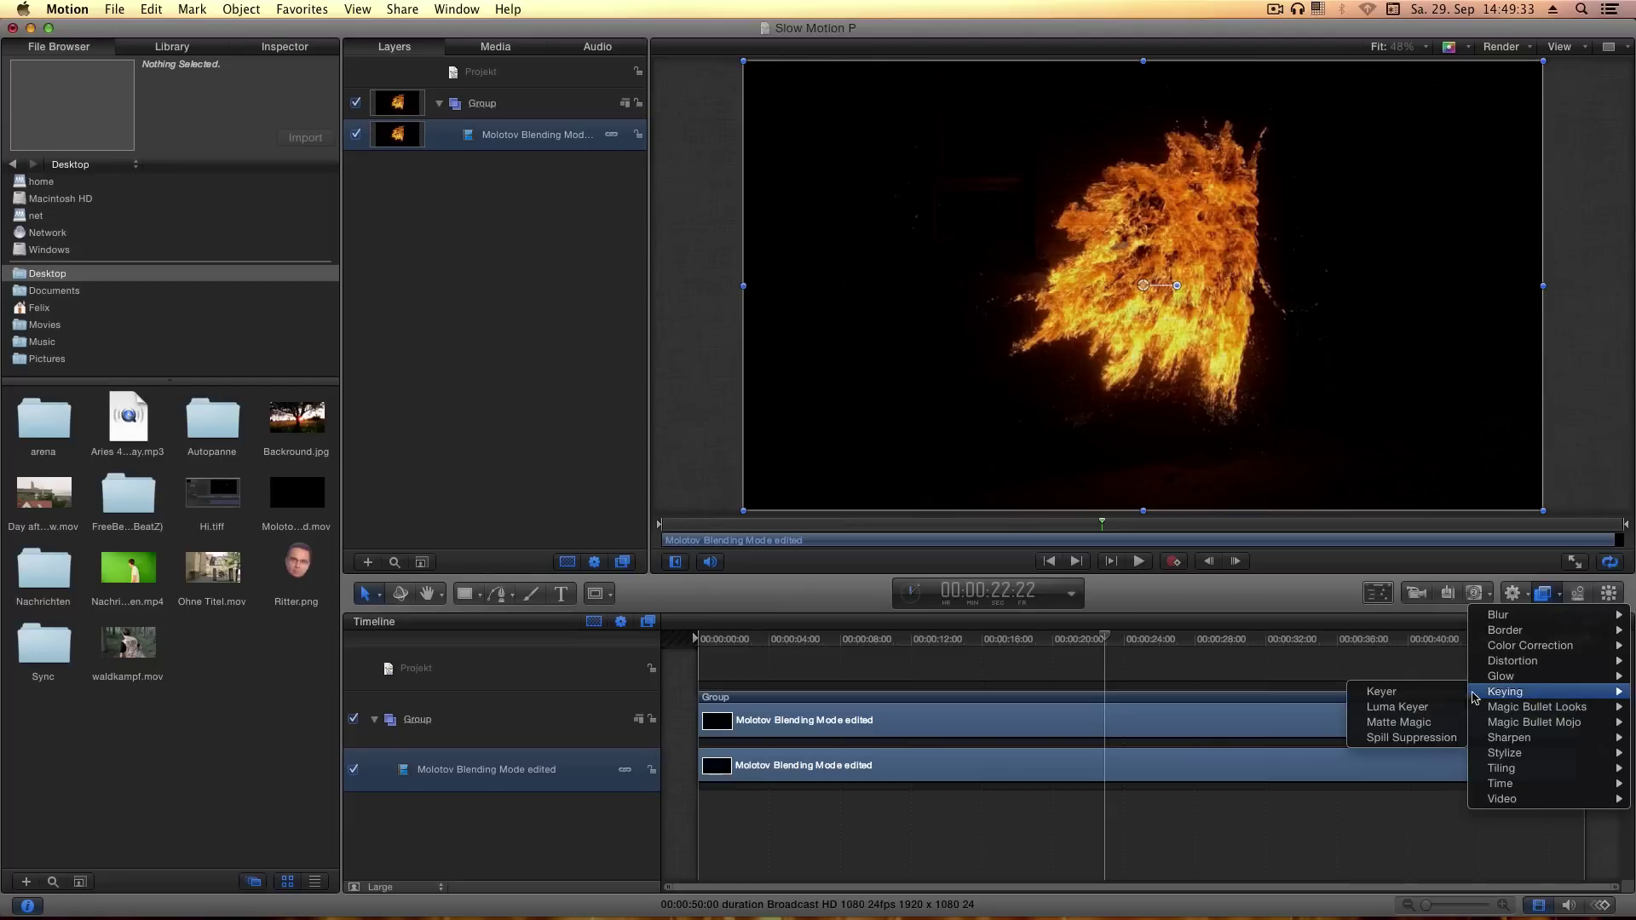
left_click(1397, 692)
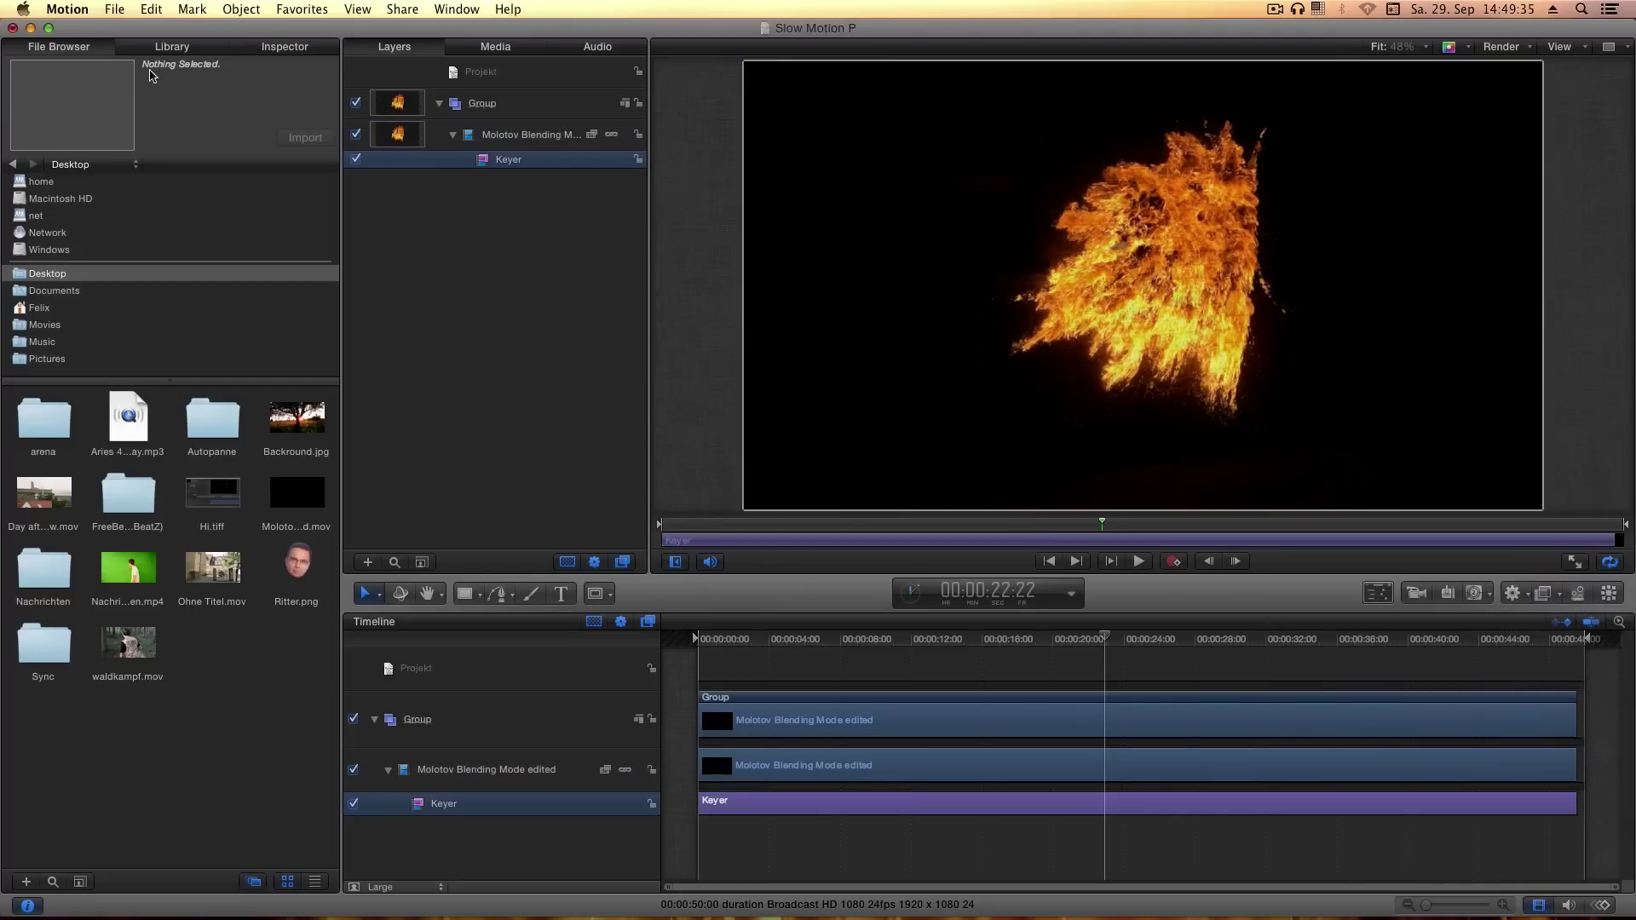
left_click(291, 48)
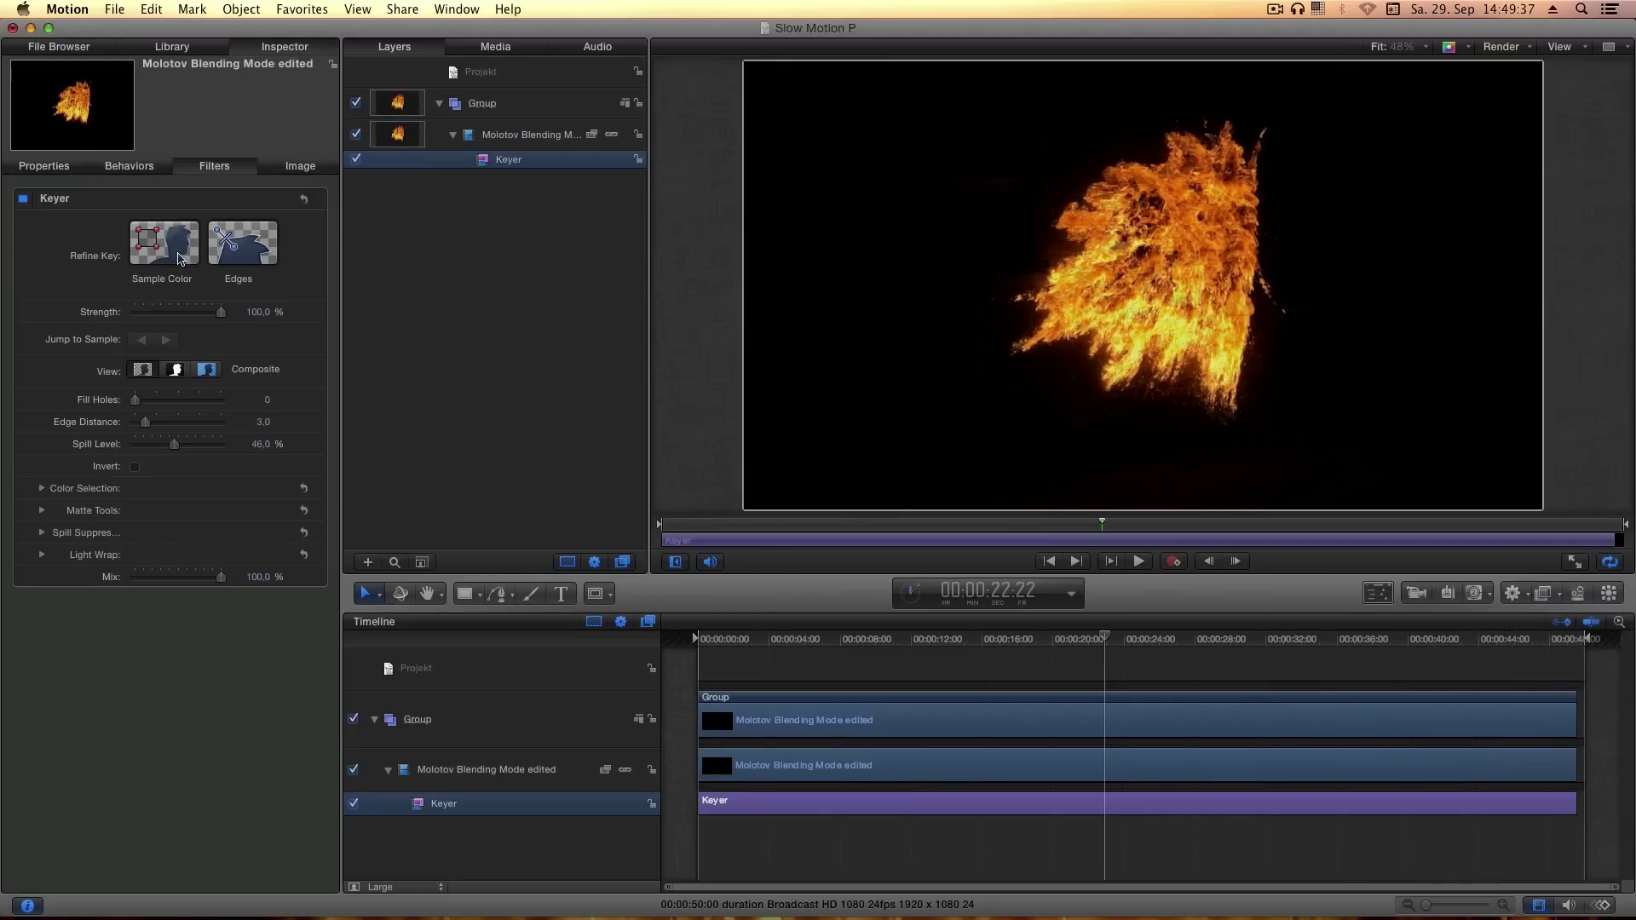
left_click(170, 249)
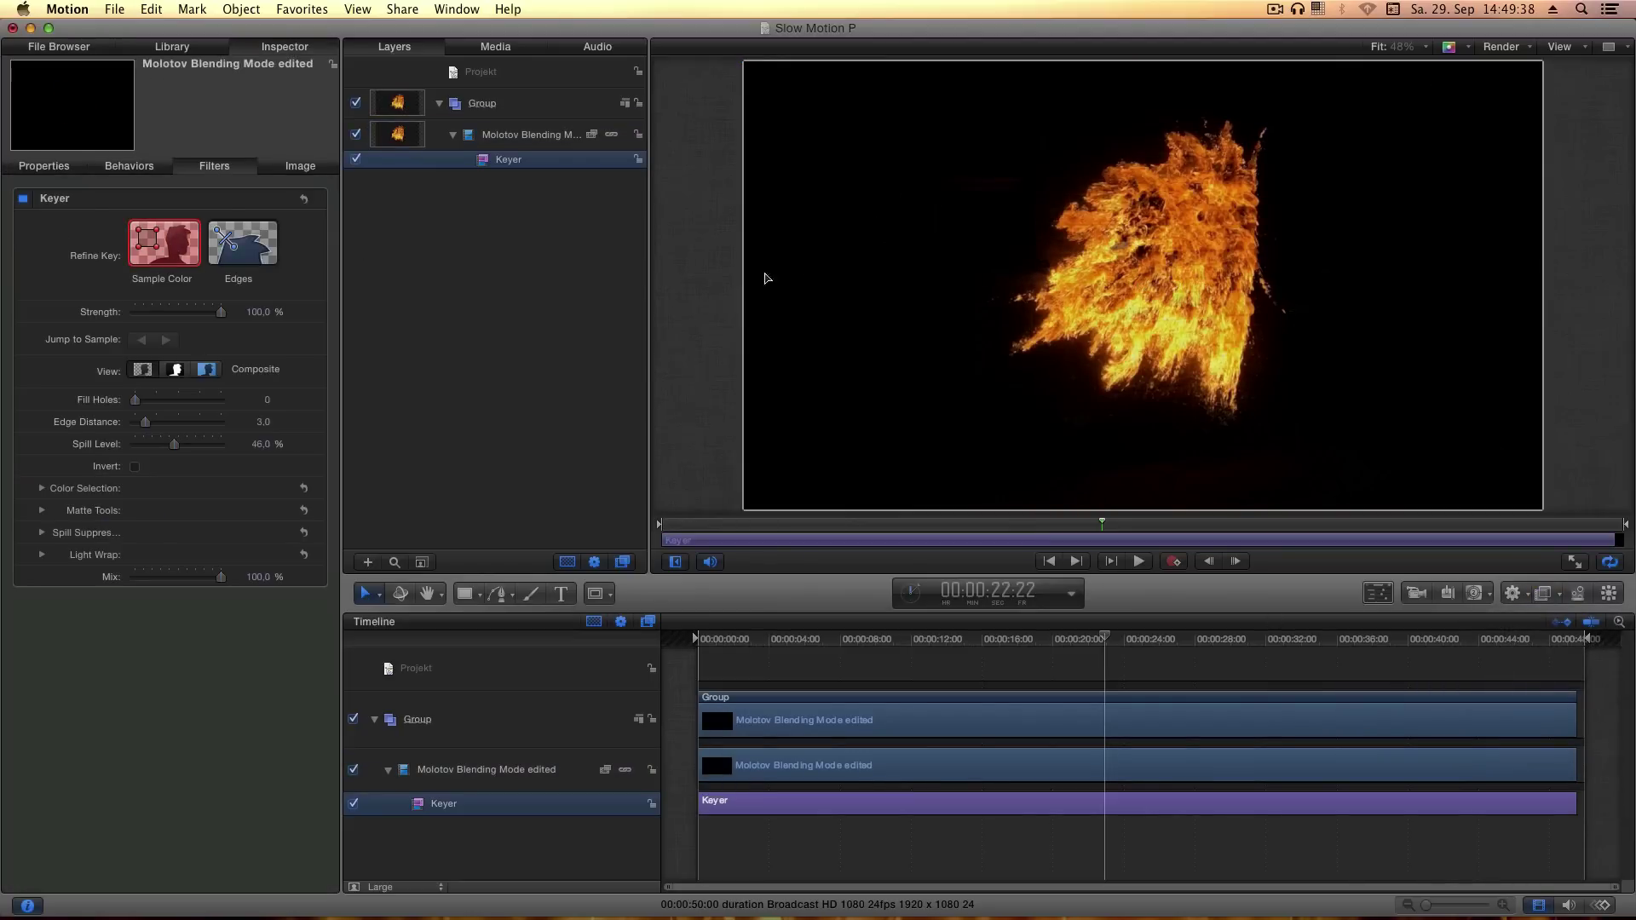
left_click(1395, 156)
left_click_drag(1395, 156, 1500, 281)
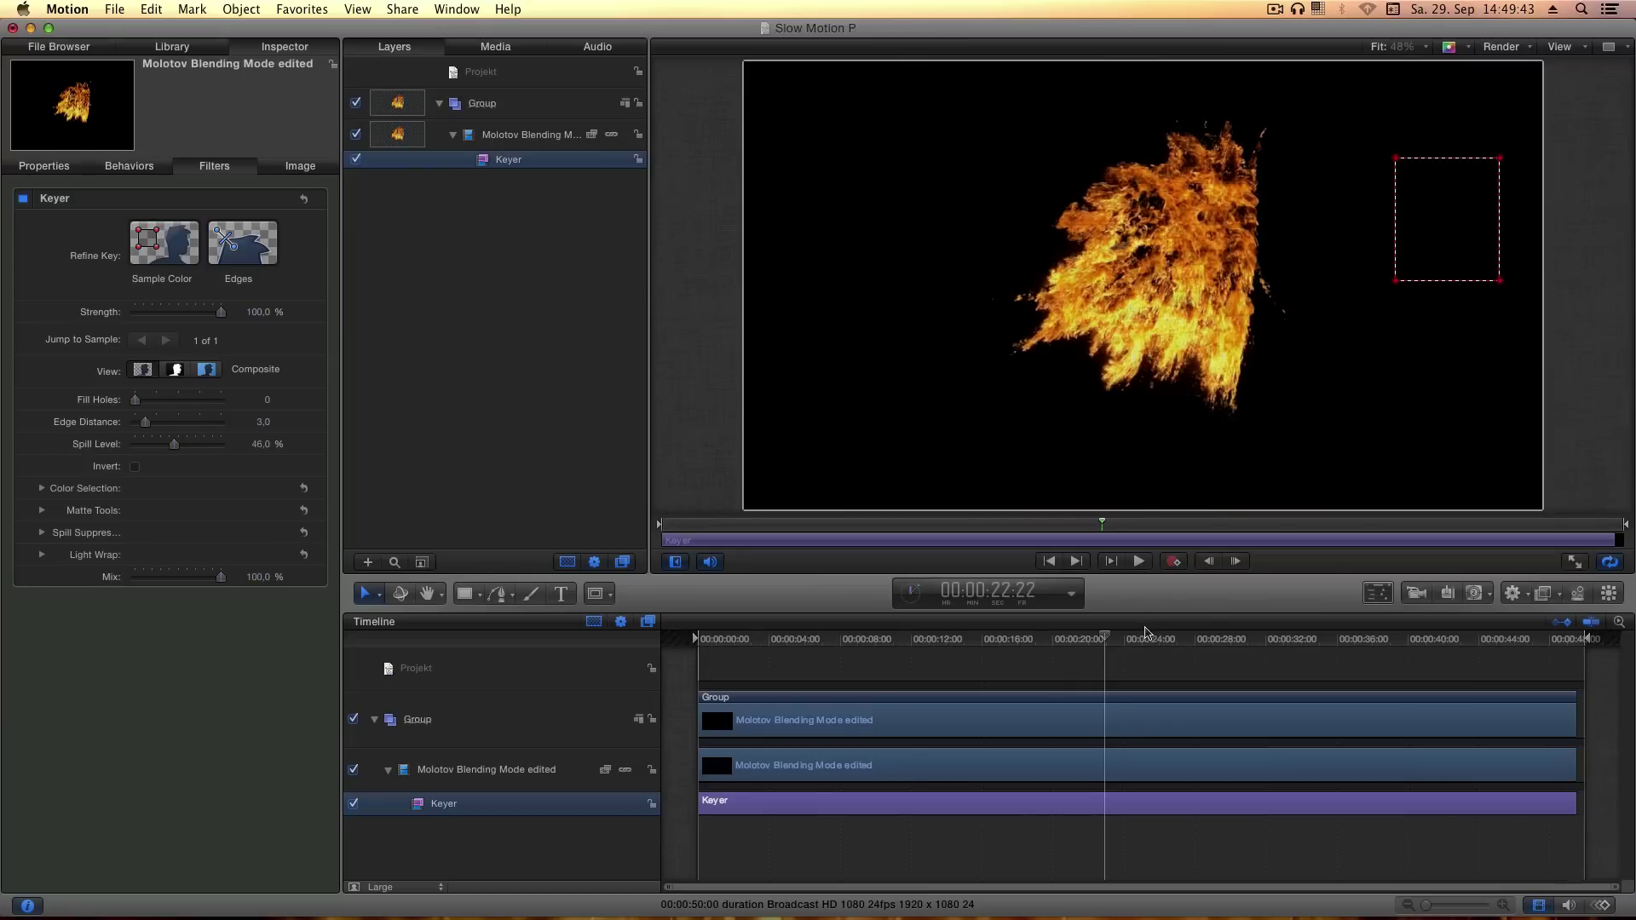
Scrub through the clip to check the key, ending around 36 seconds
left_click_drag(1146, 633, 1298, 641)
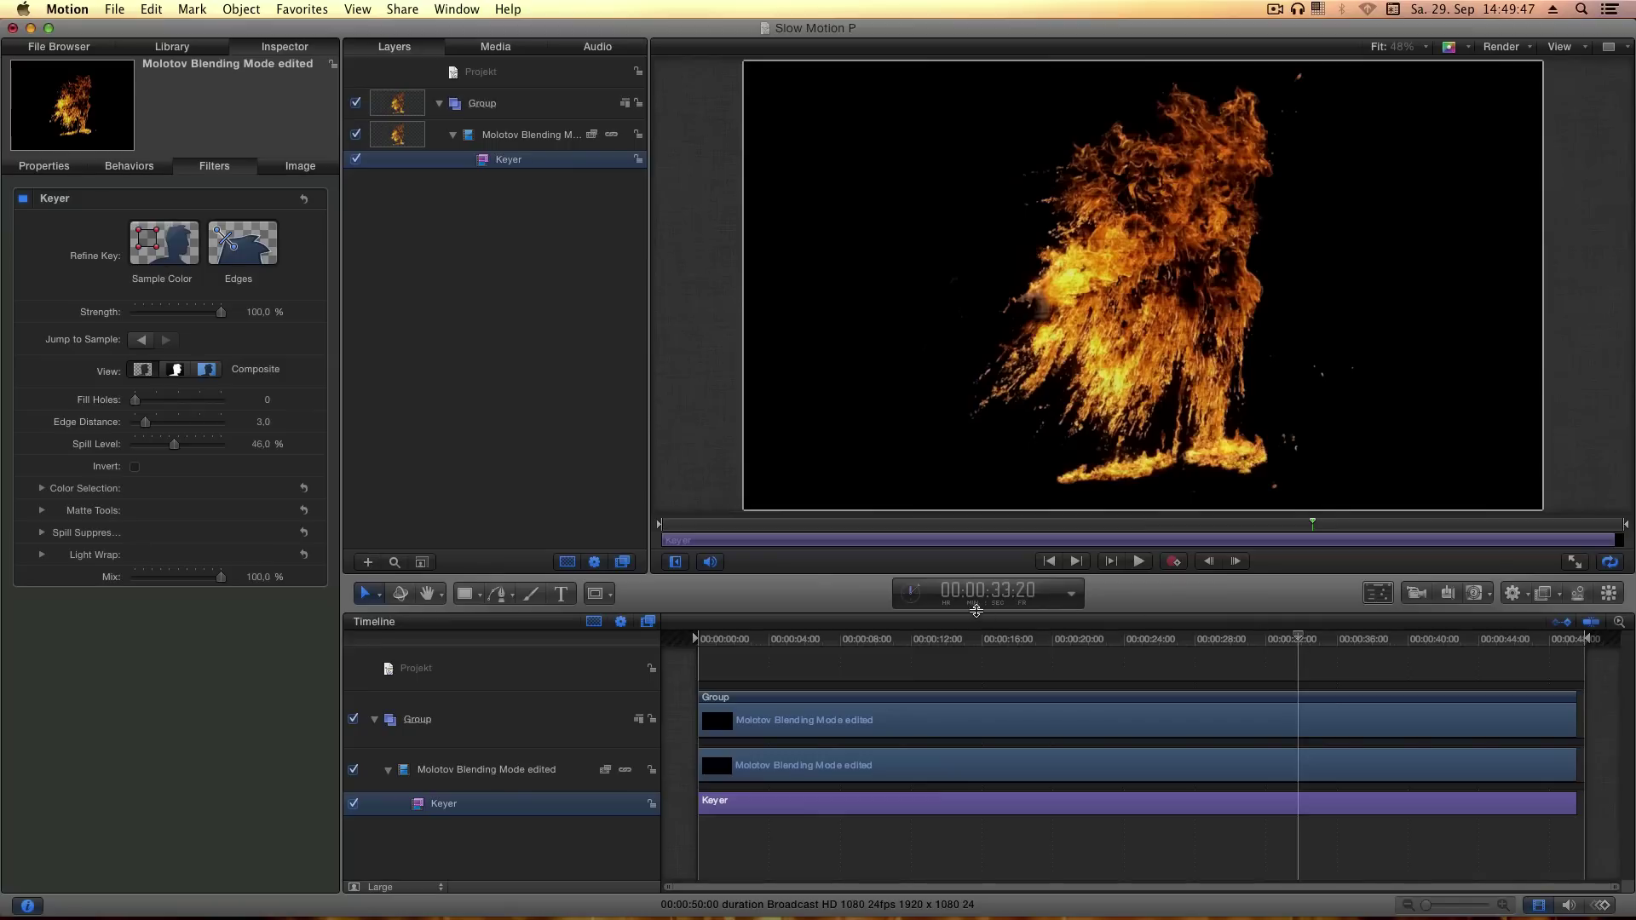
left_click(939, 639)
left_click(1116, 639)
left_click_drag(1172, 641, 1427, 659)
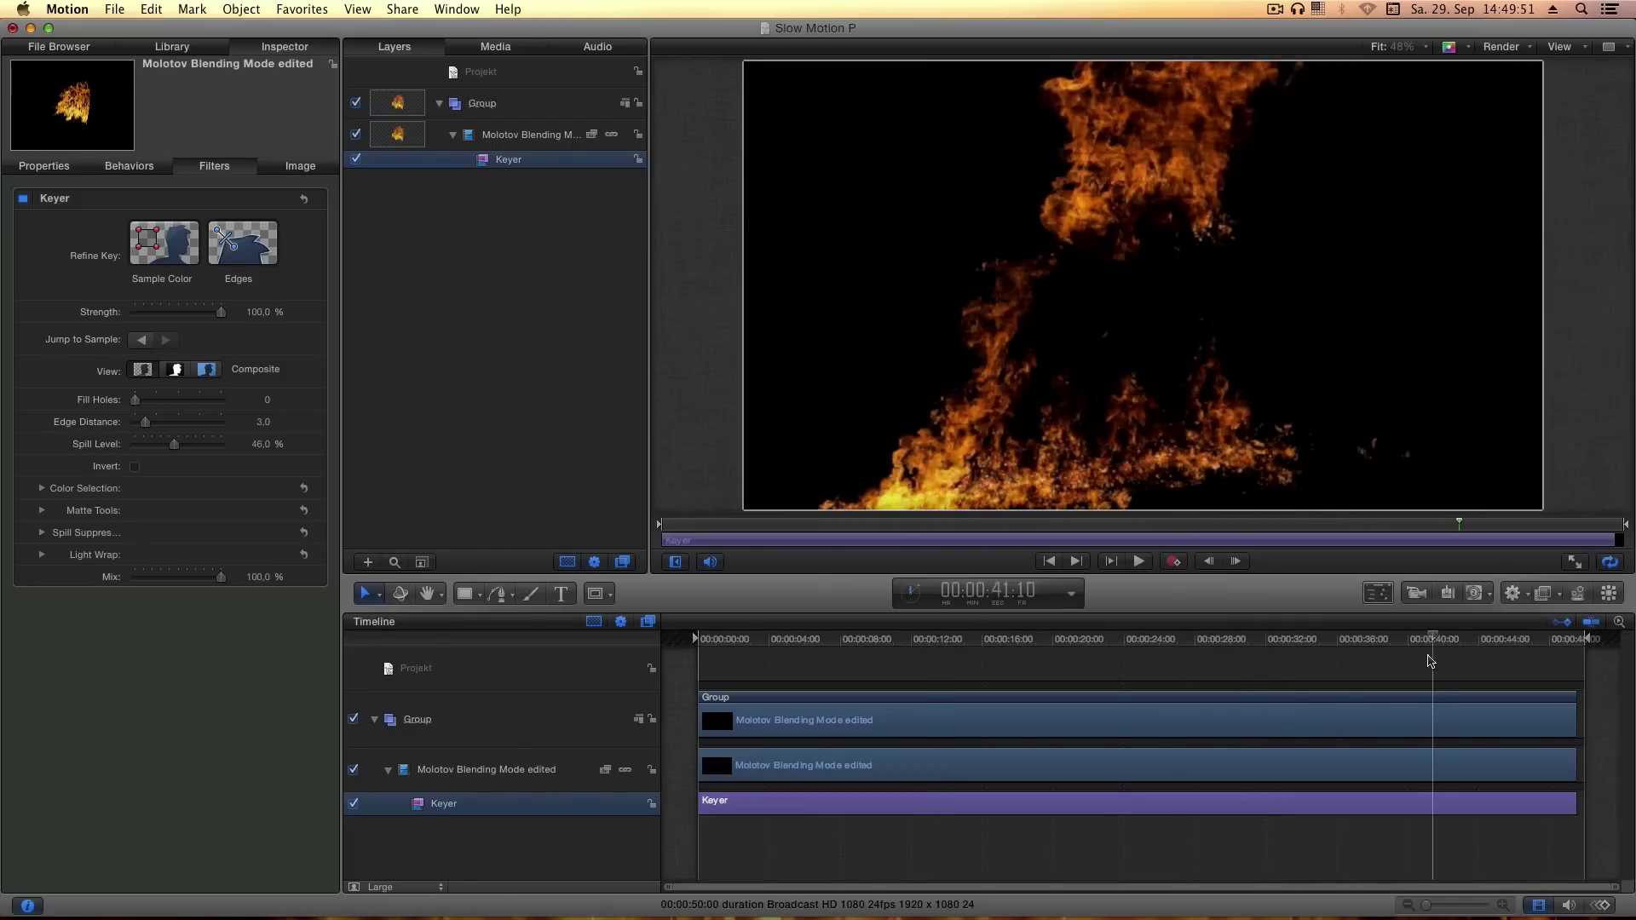
left_click_drag(1419, 662, 1350, 662)
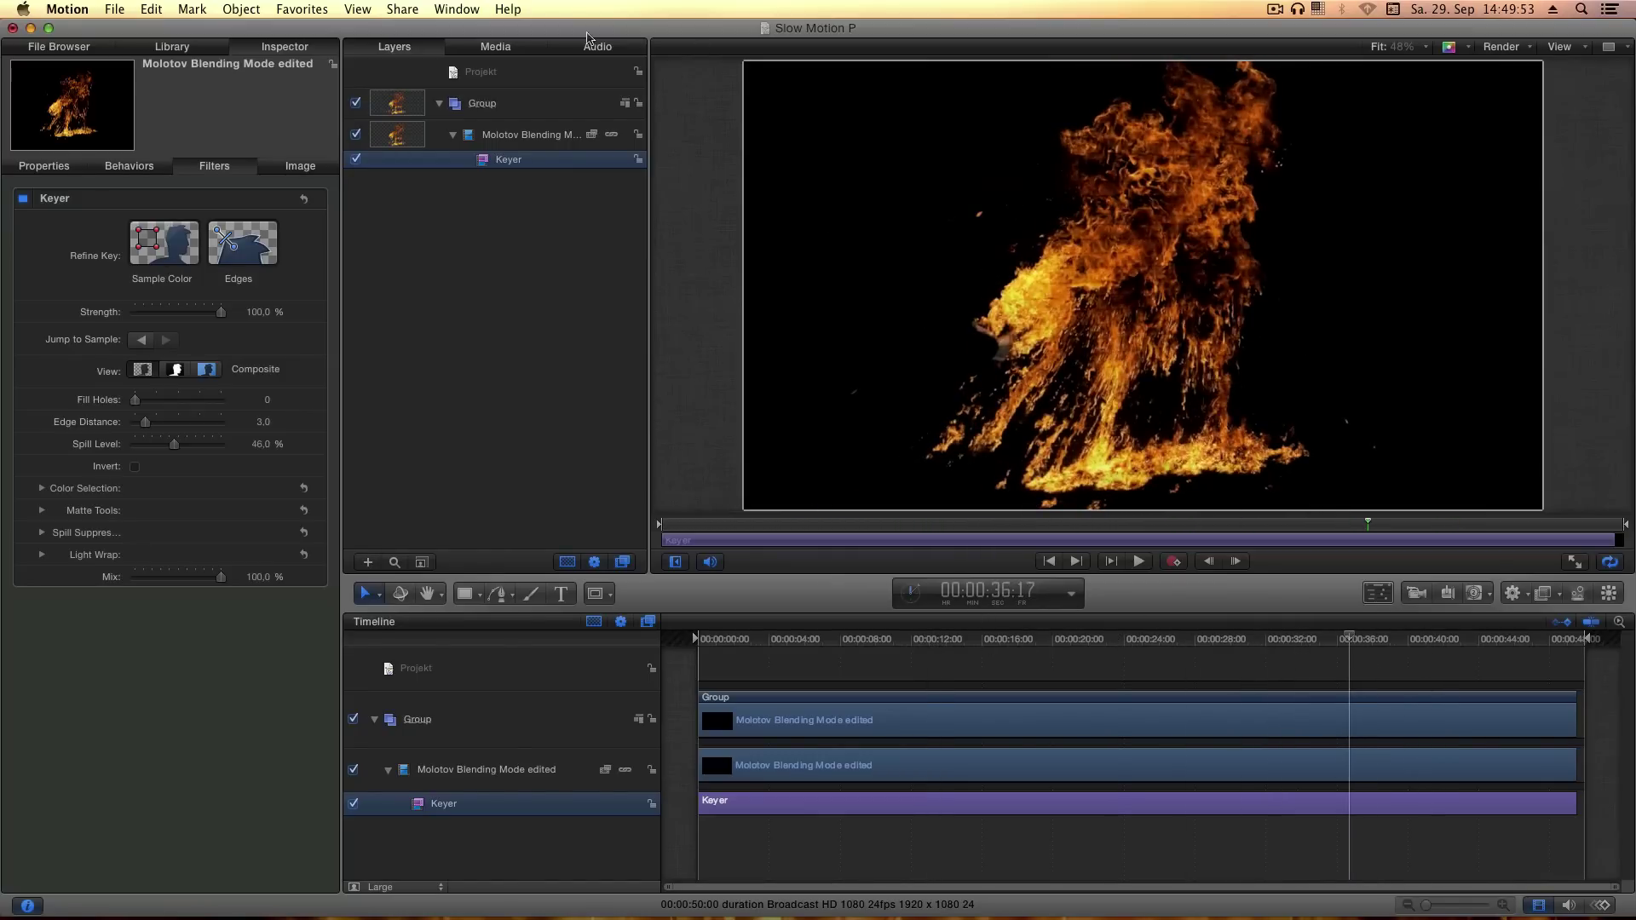
Set the Keyer's Matte Tools Shrink/Expand to -0,5 and preview the keyed fire
left_click(43, 511)
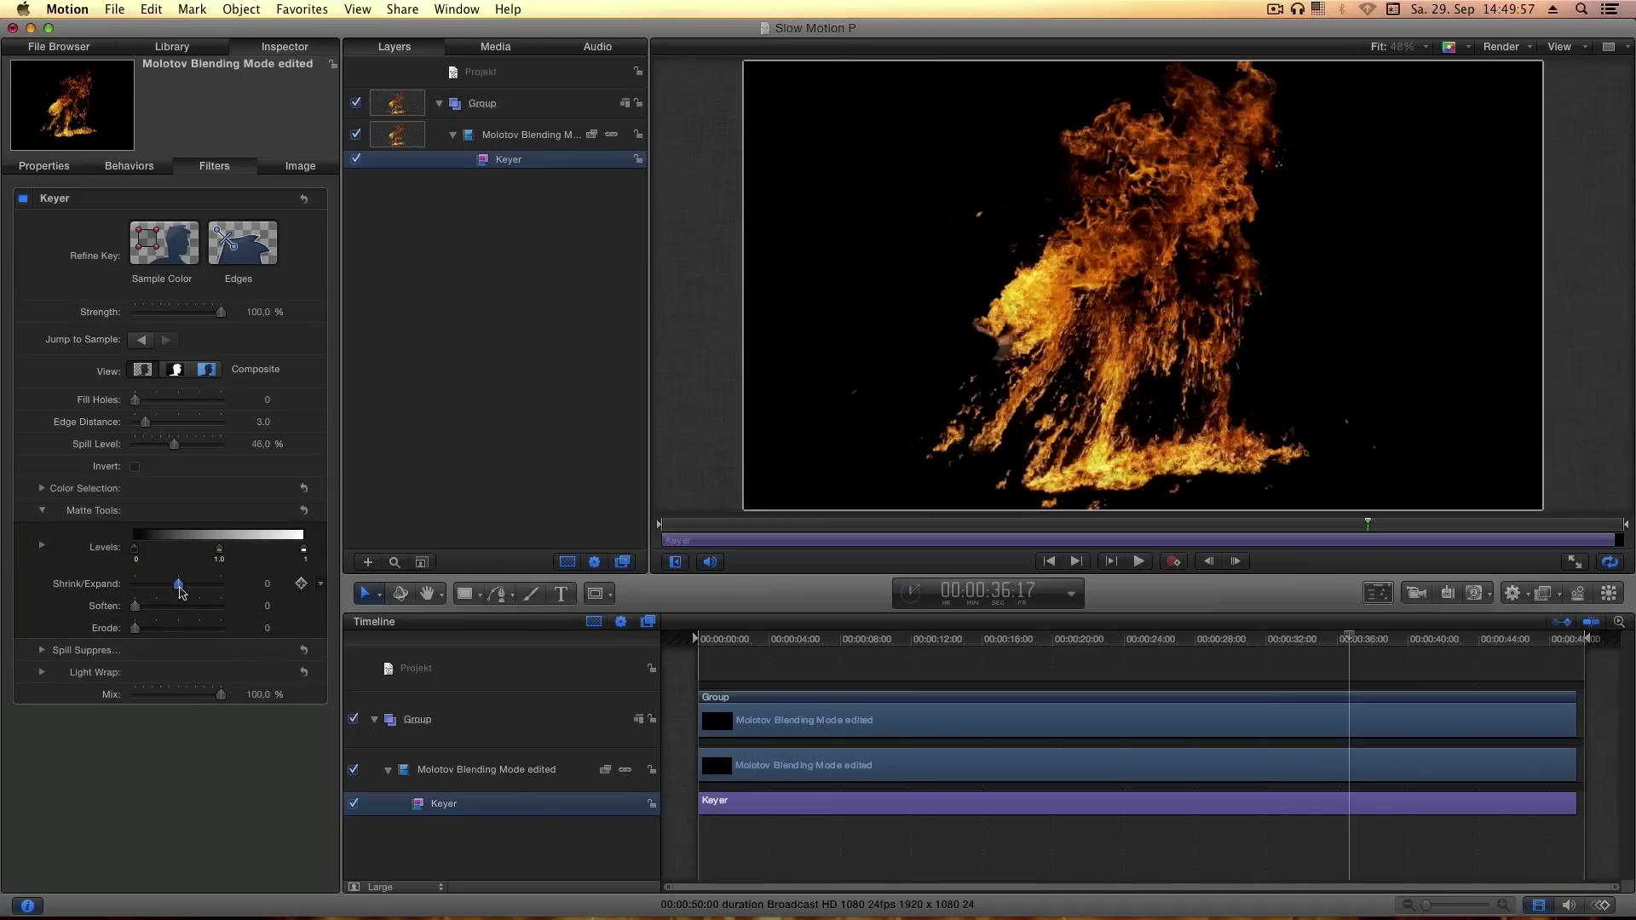
mouse_move(179, 588)
left_mouse_down()
mouse_move(194, 588)
mouse_move(177, 588)
left_mouse_up()
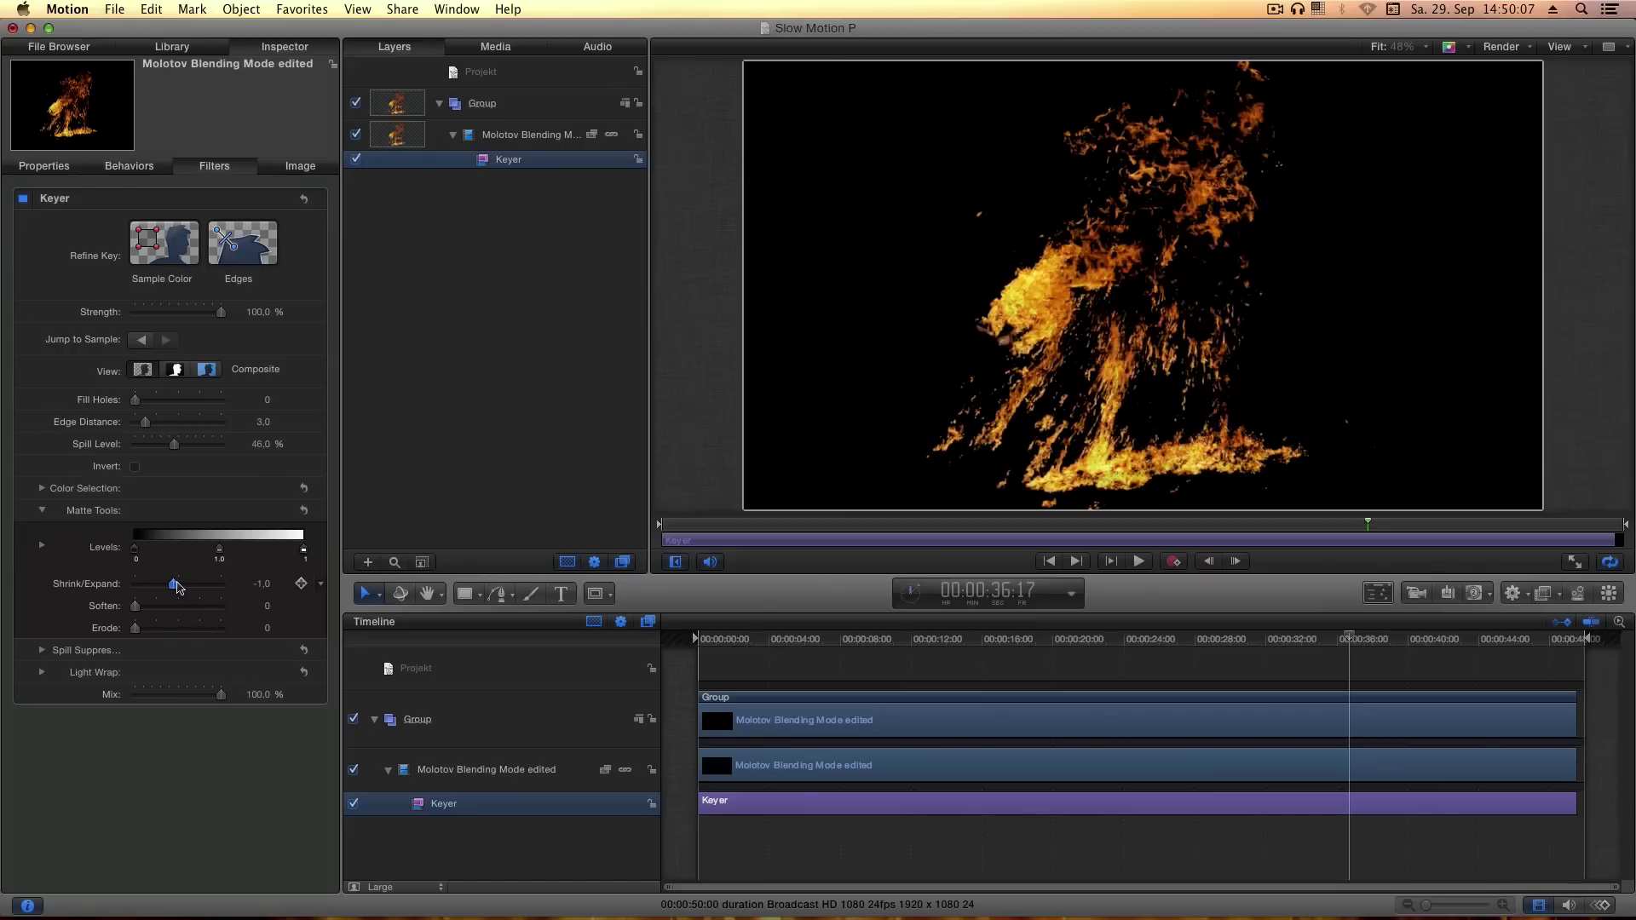
left_click_drag(177, 588, 182, 587)
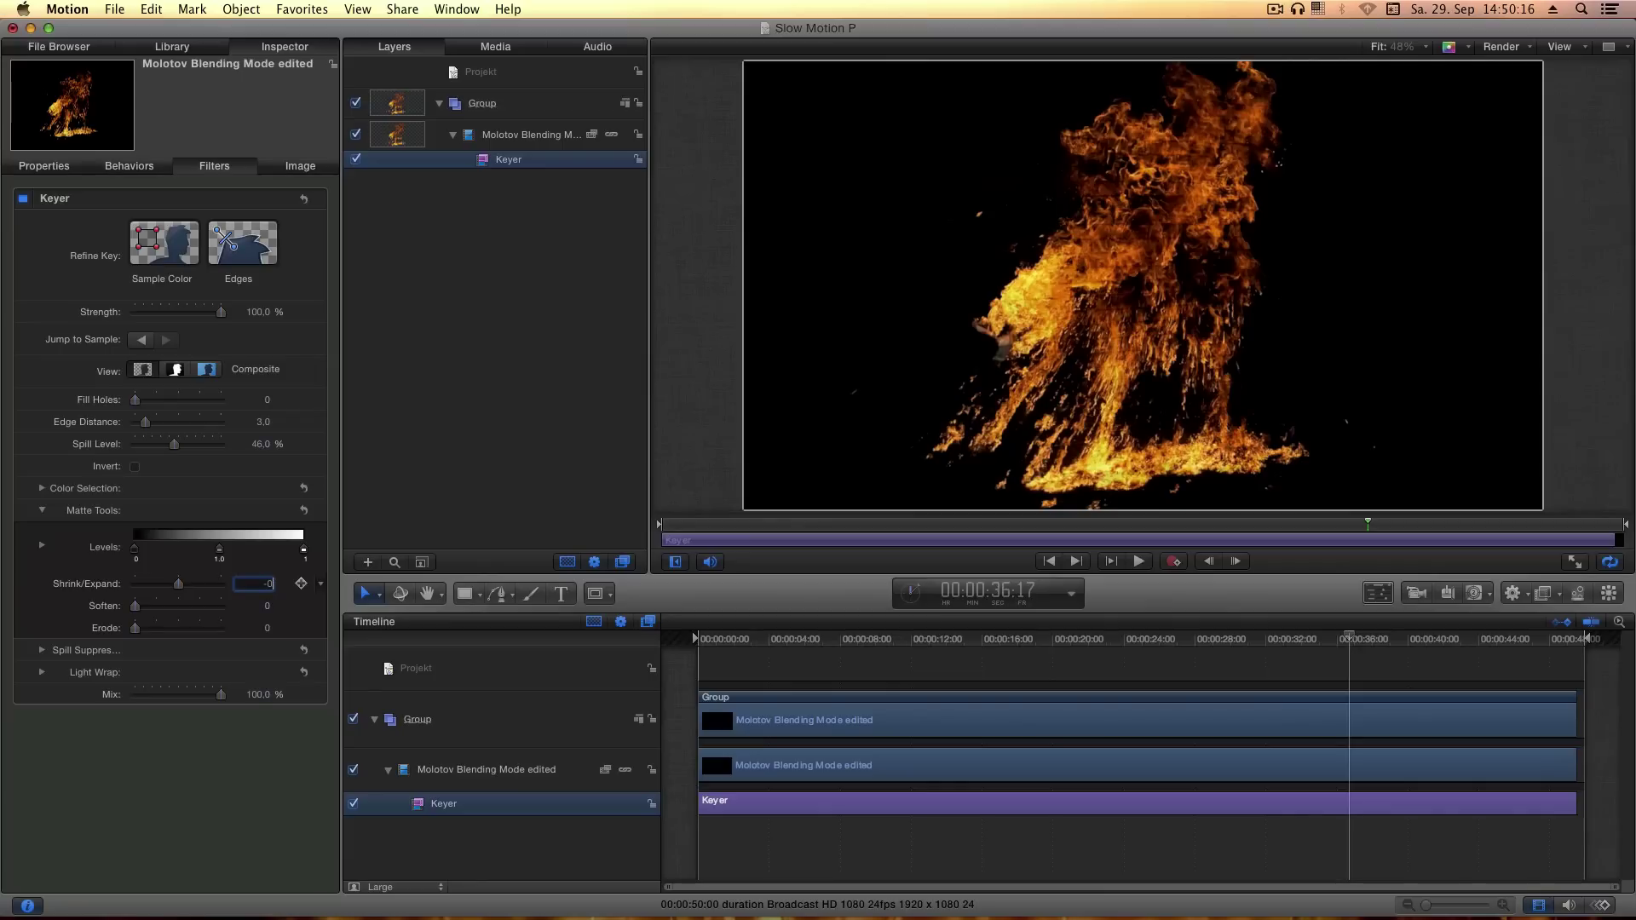
key("Return")
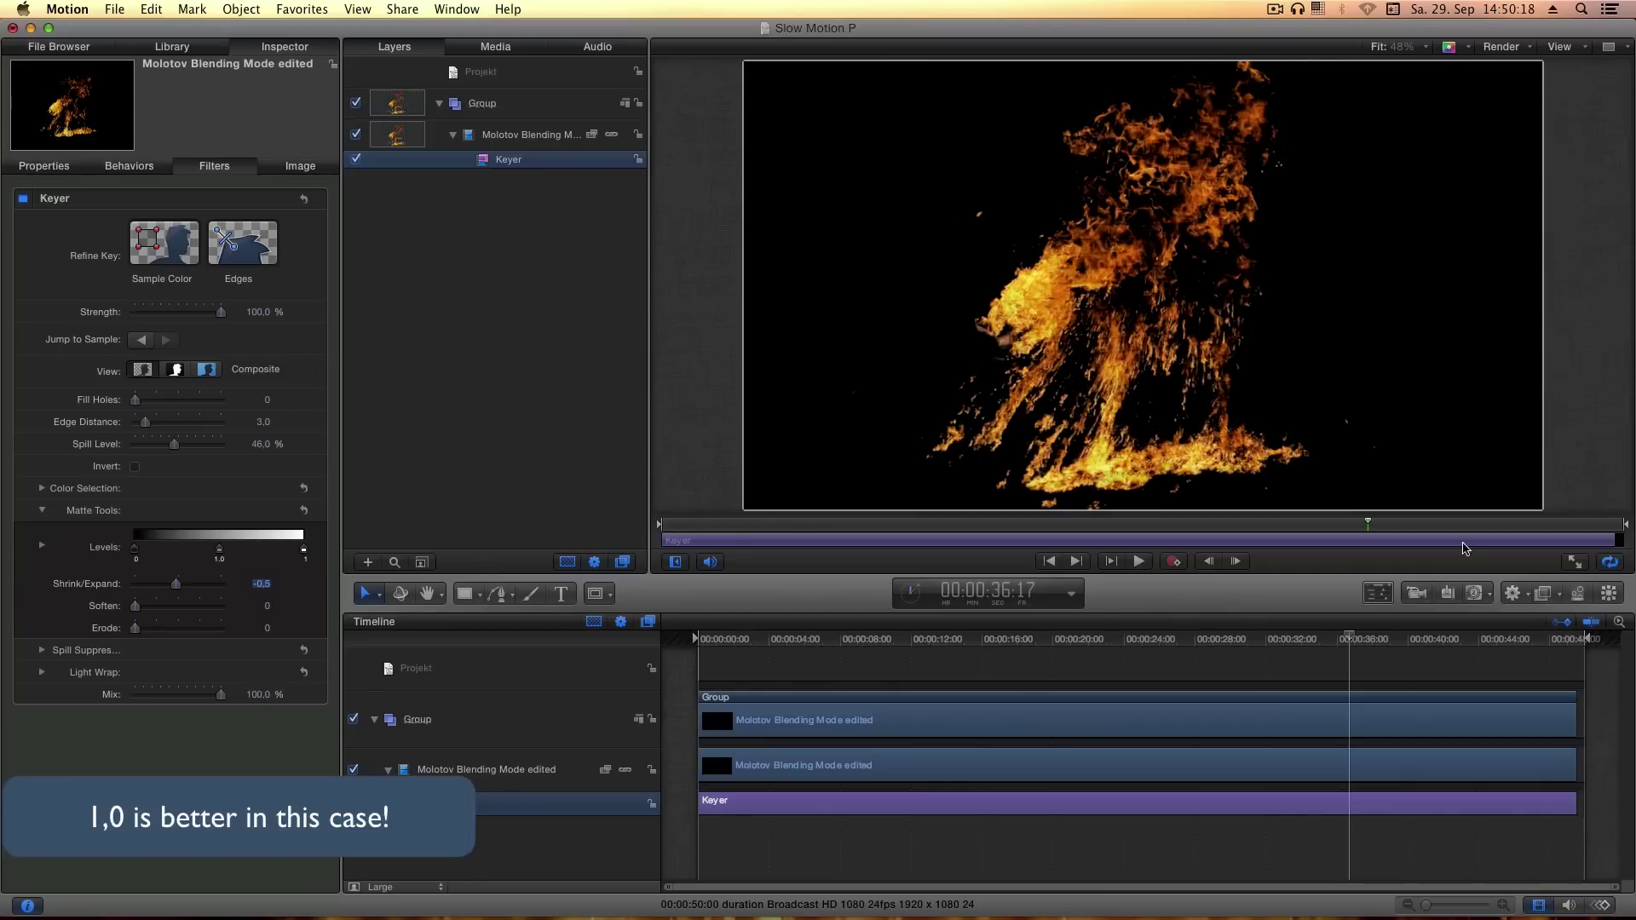
left_click_drag(1361, 647, 1505, 648)
left_click_drag(824, 645, 1121, 654)
Draw and centre a white rectangle as a test background beneath the keyed fire
left_click(1015, 666)
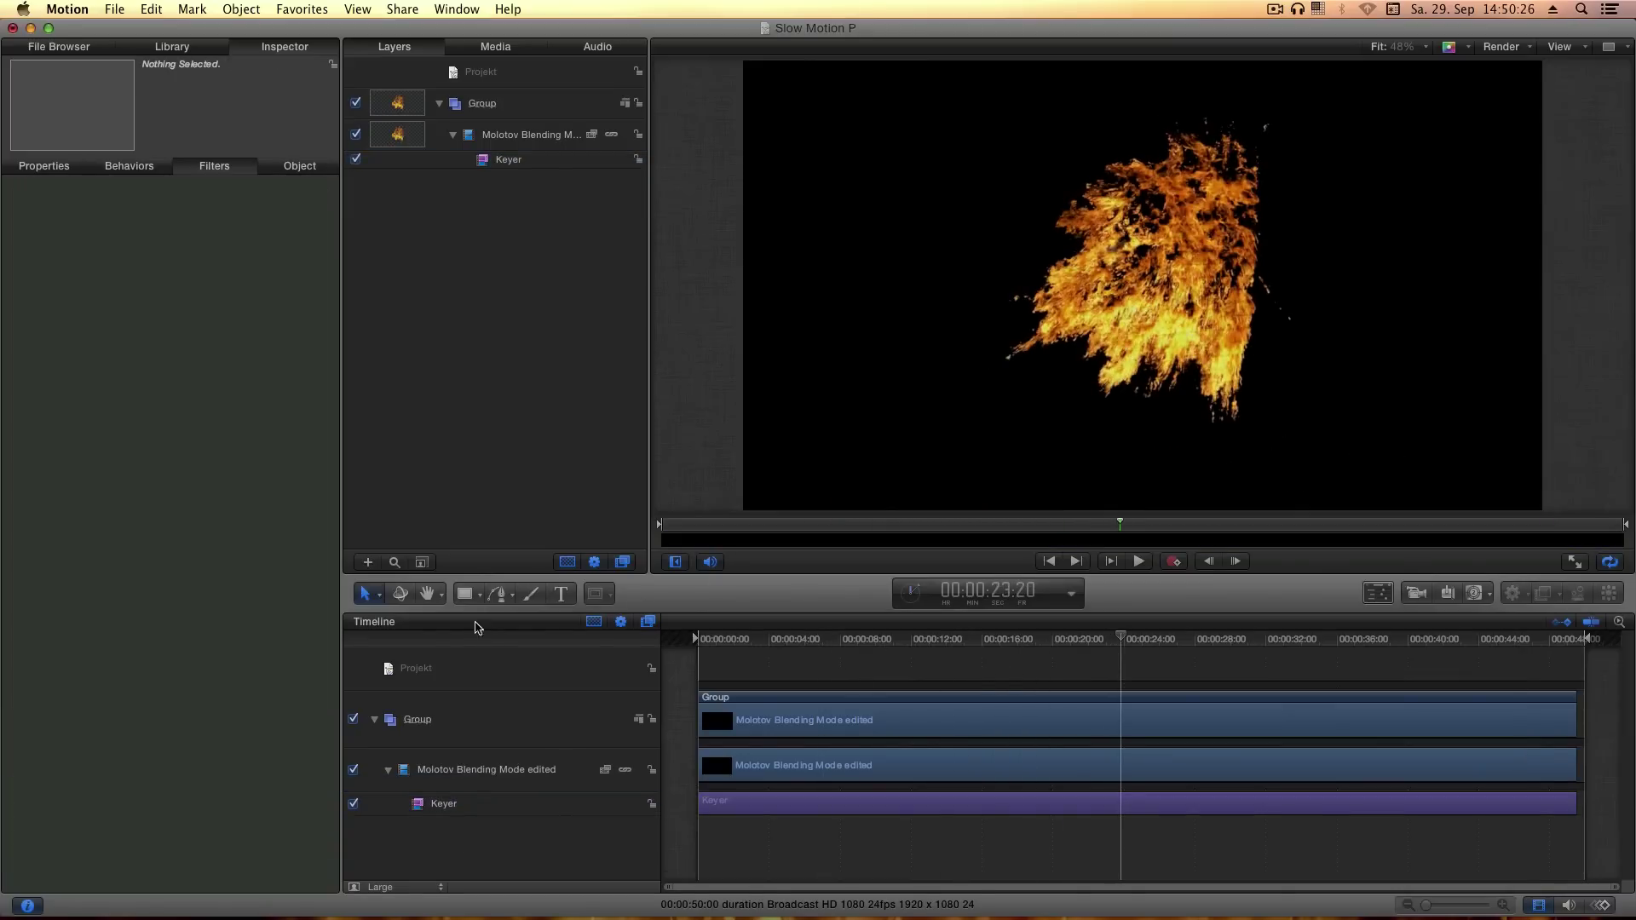
left_click(466, 590)
left_click_drag(912, 215, 1568, 537)
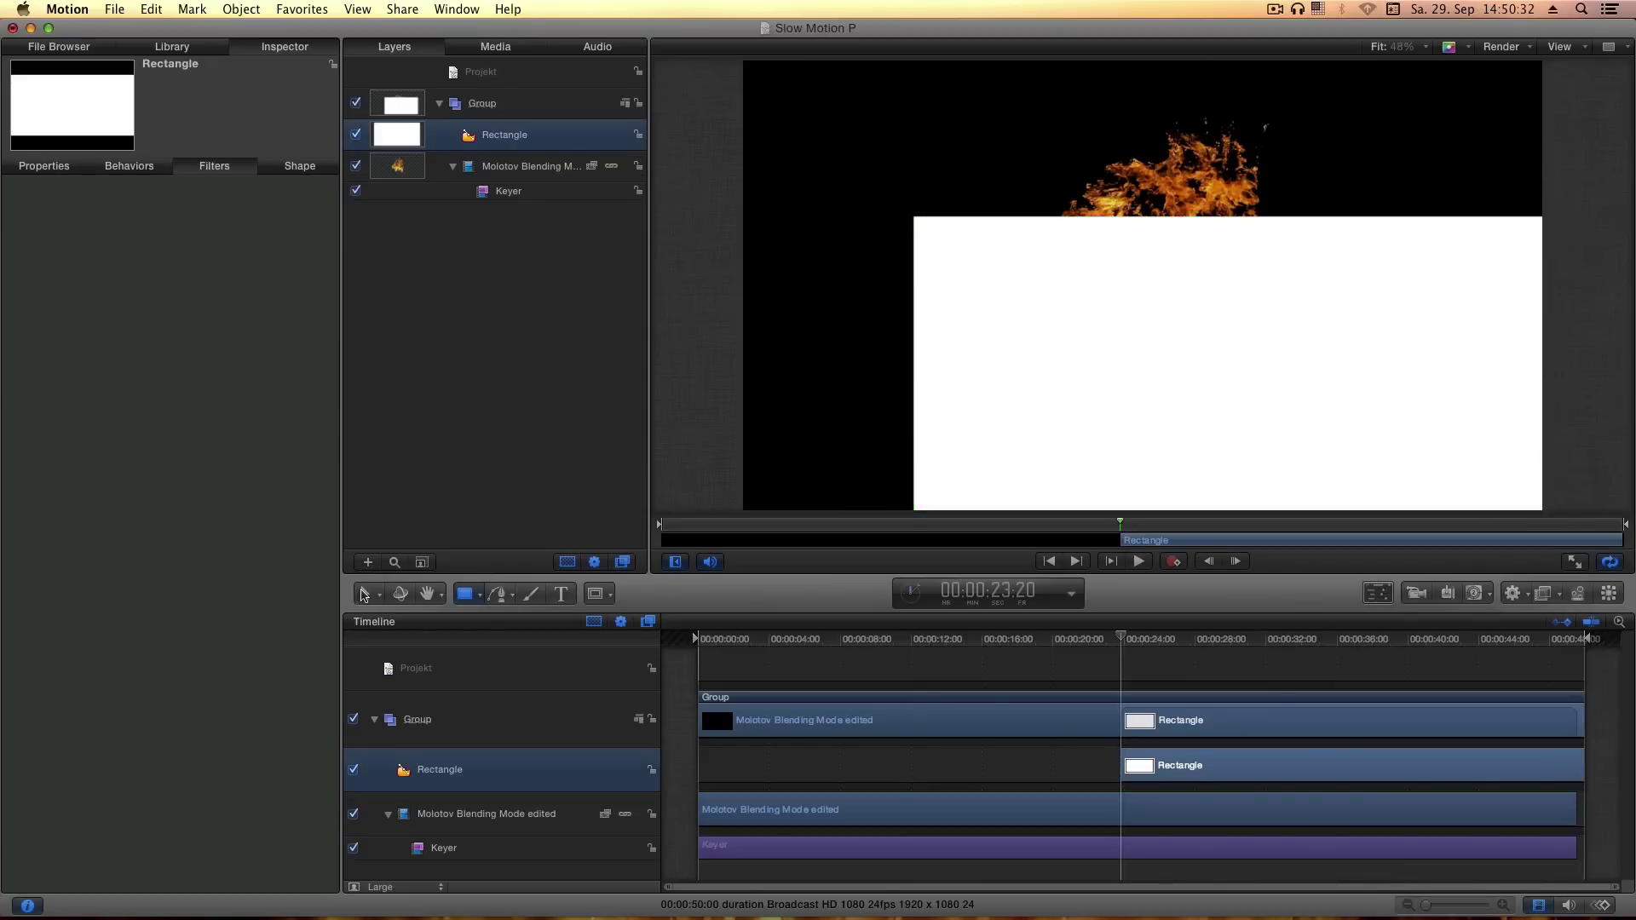
left_click(363, 594)
left_click_drag(937, 292, 869, 196)
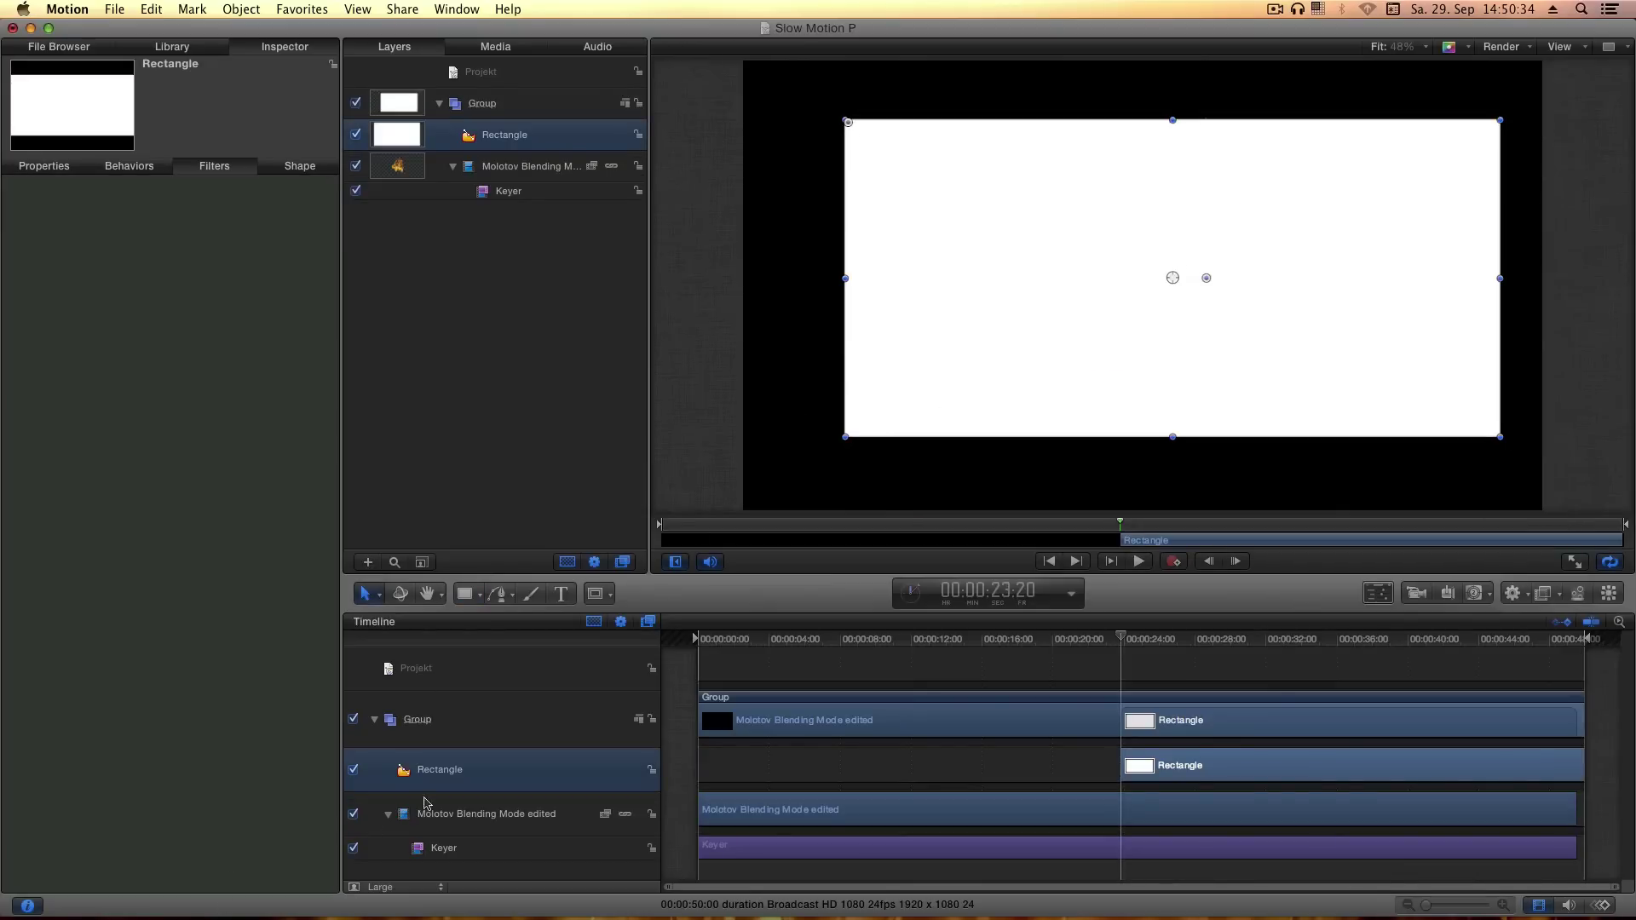
left_click_drag(449, 829, 460, 706)
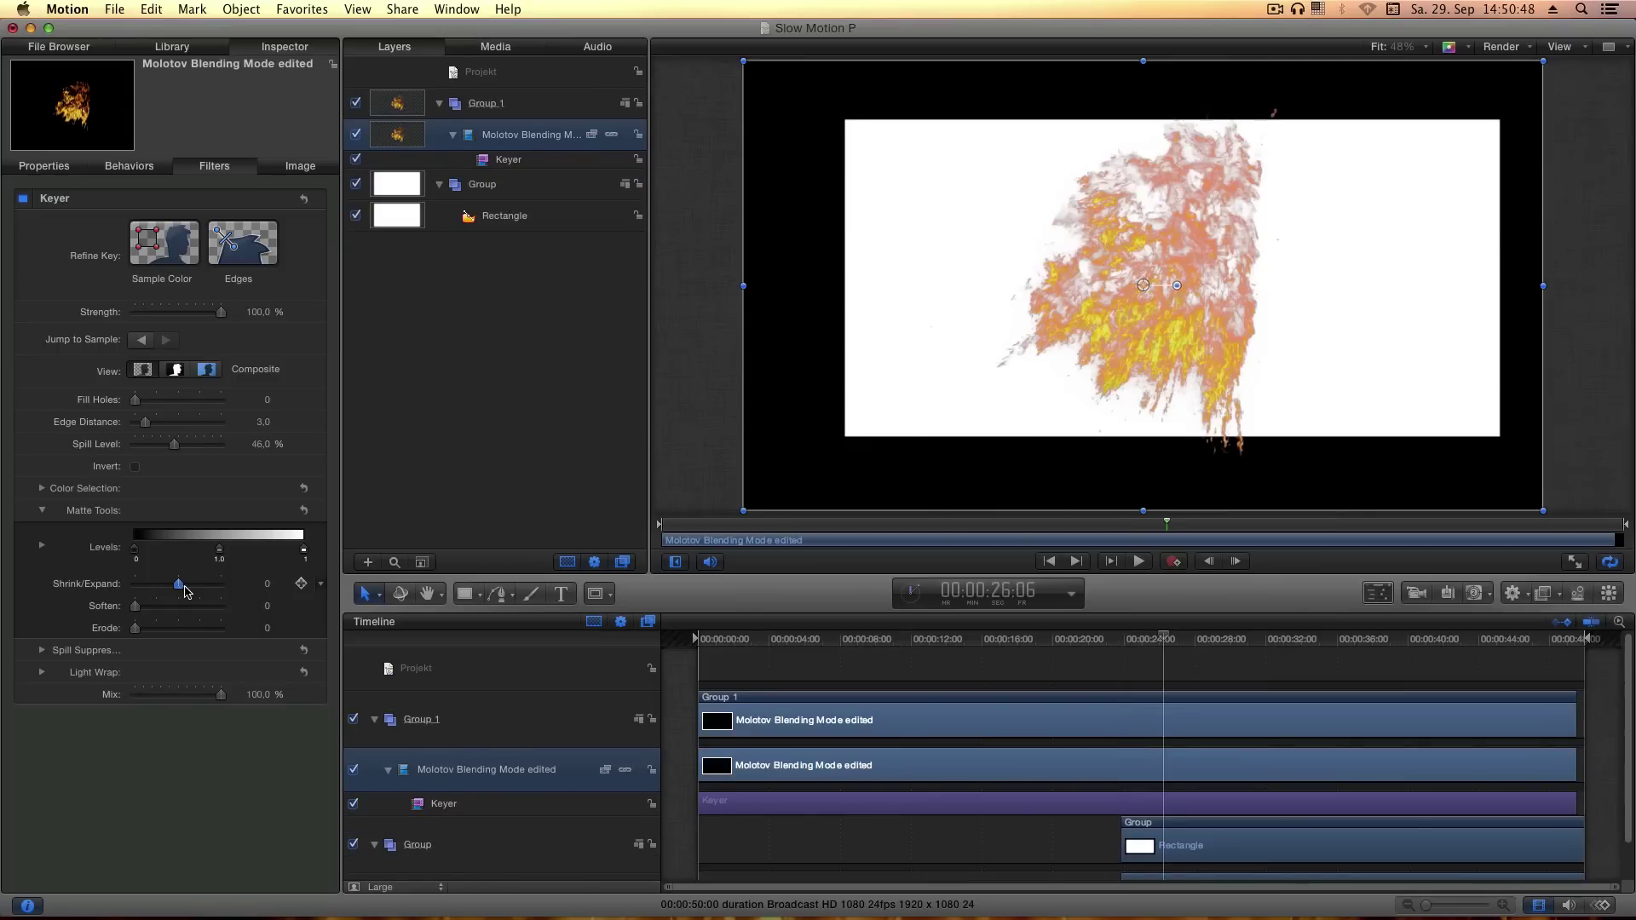
Tighten the Keyer matte further and scrub later frames to confirm the fire renders solid
left_click_drag(183, 586, 187, 591)
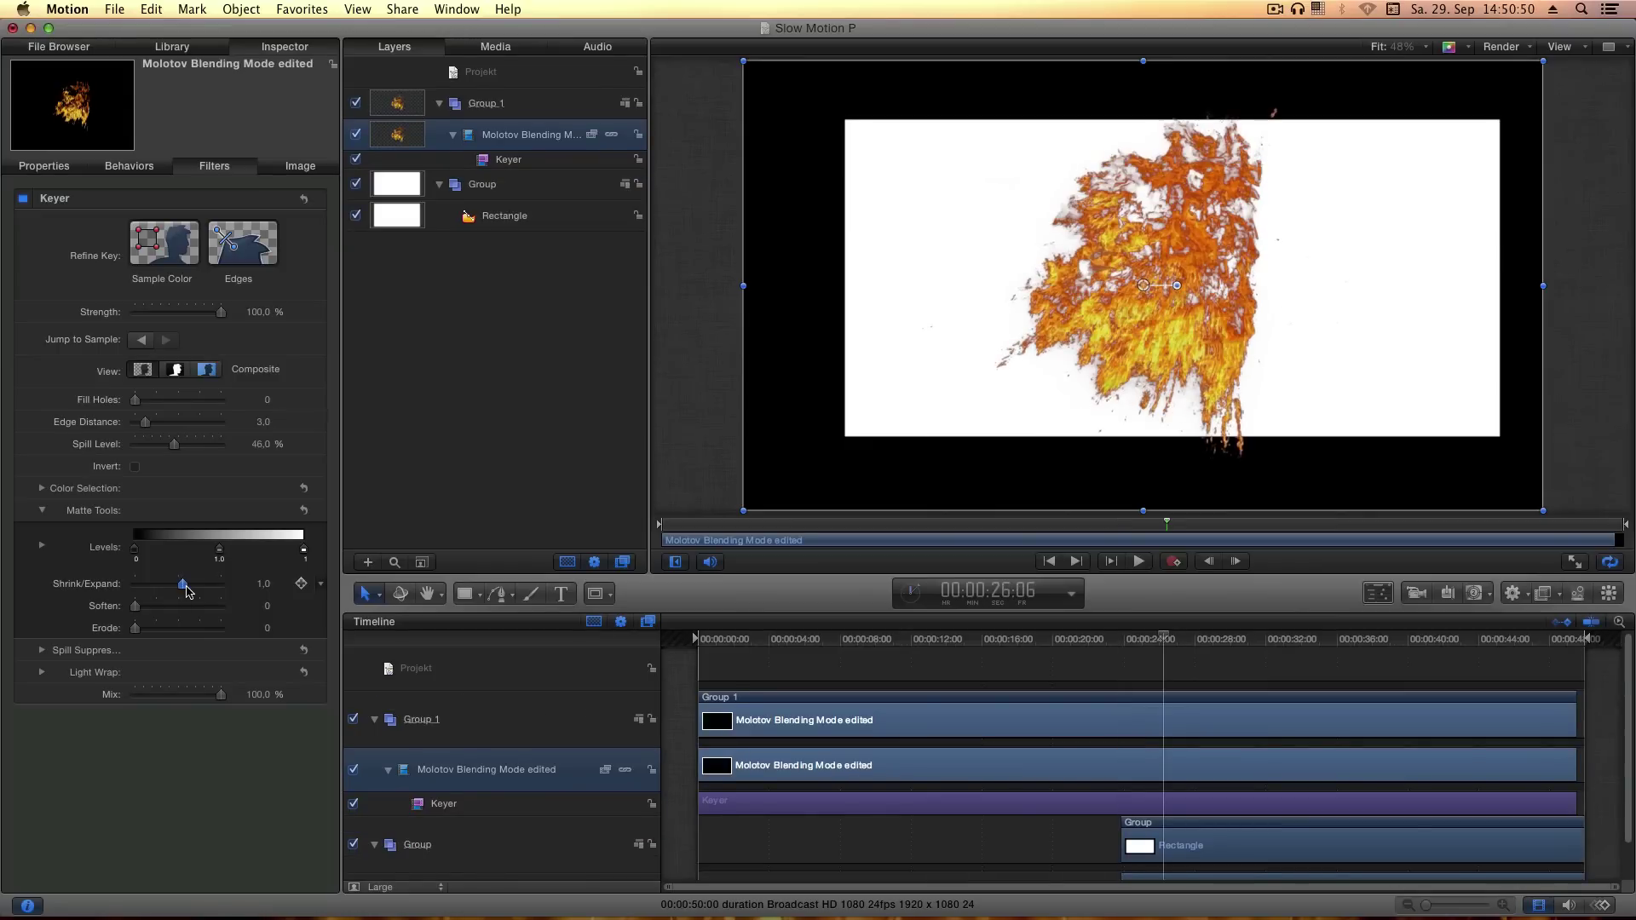
left_click_drag(1235, 641, 1414, 667)
left_click(1413, 667)
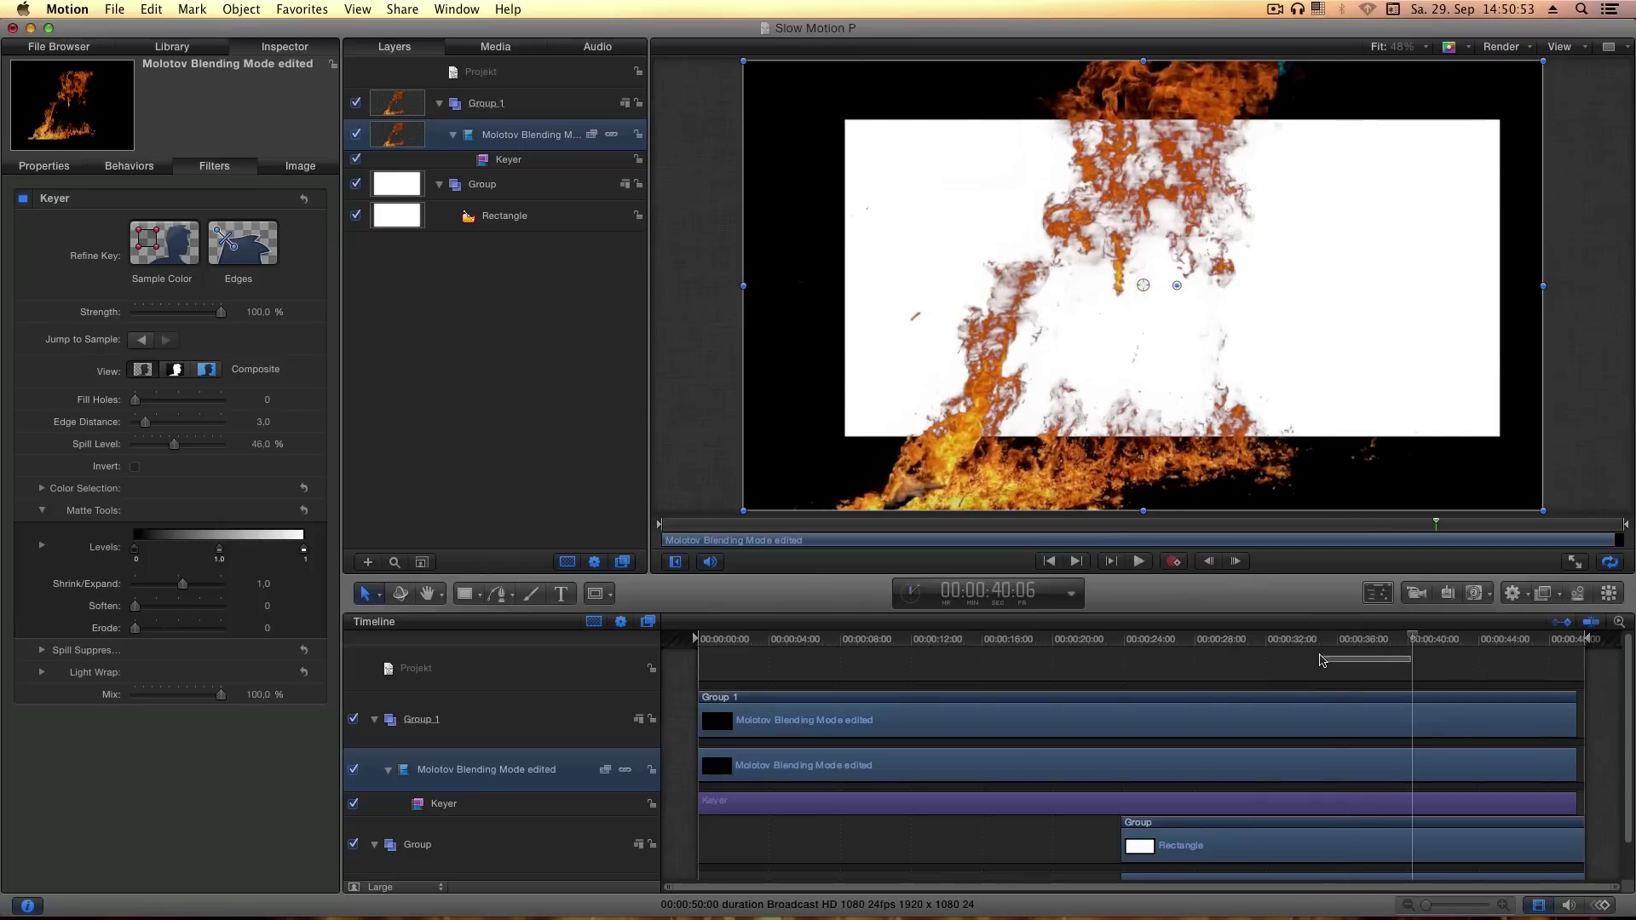
left_click(1366, 639)
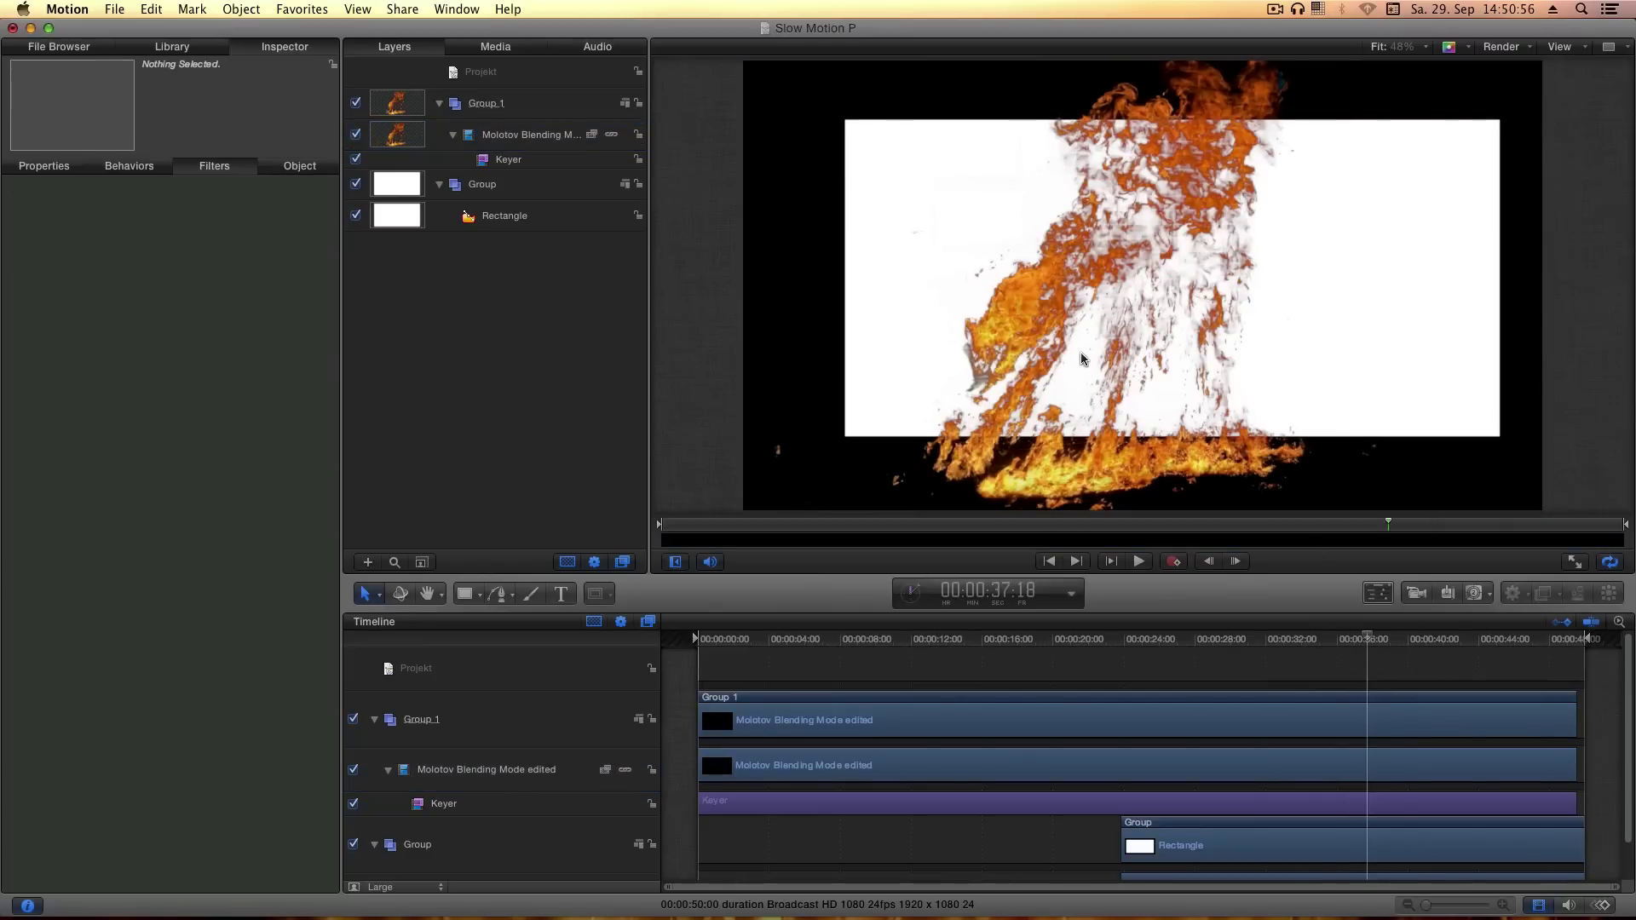
left_click_drag(1410, 637, 1420, 641)
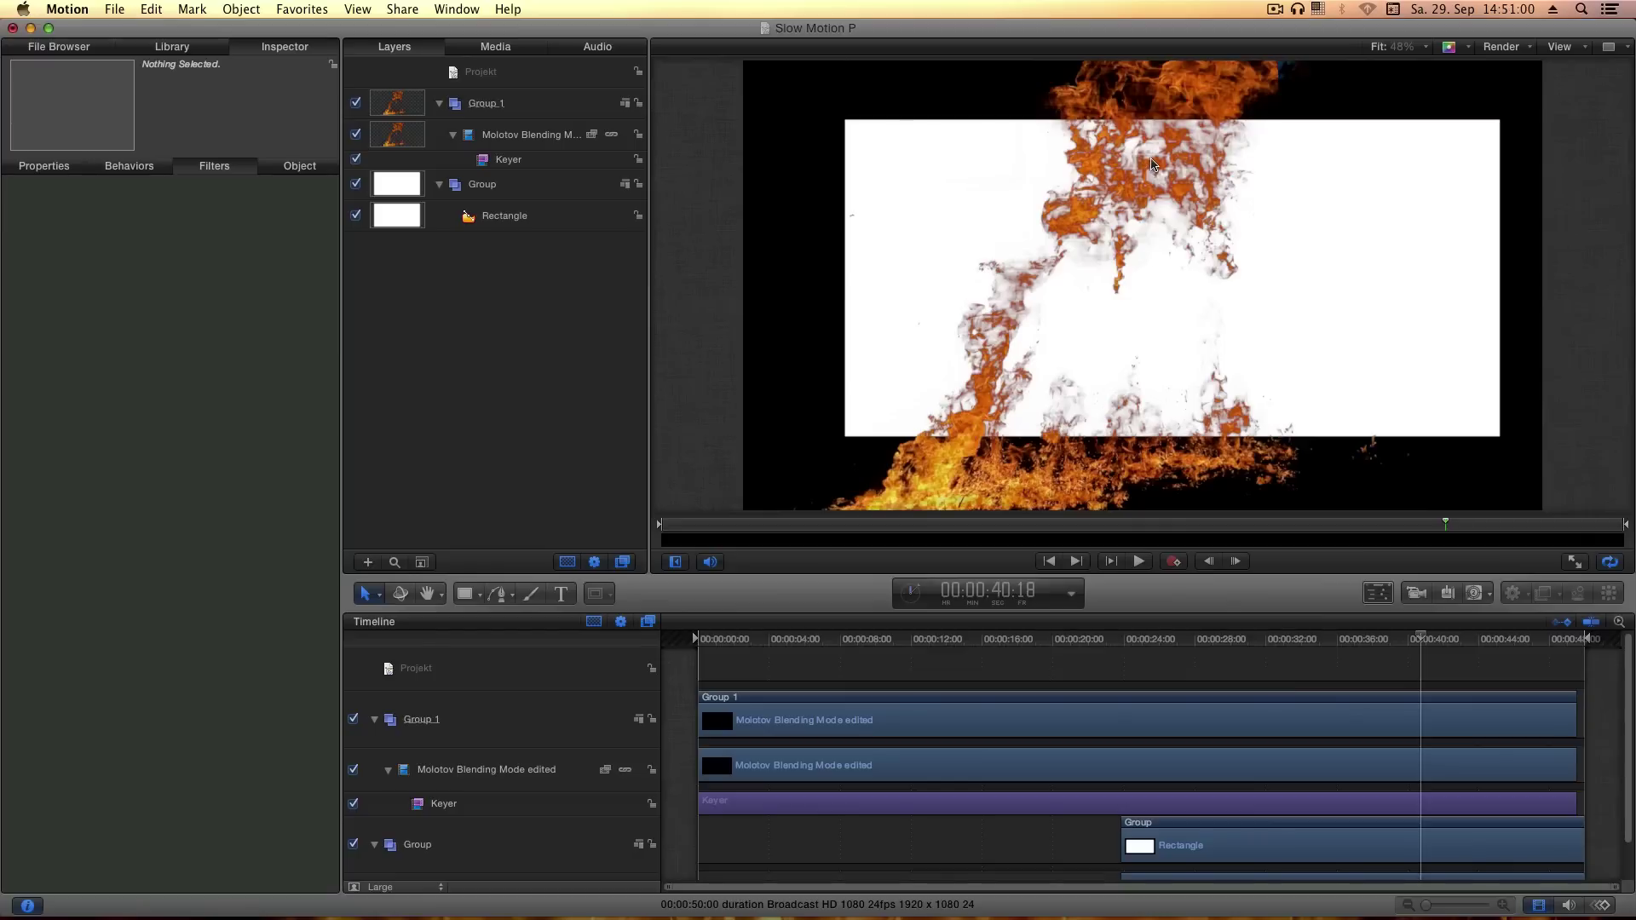
left_click_drag(1093, 664, 1210, 840)
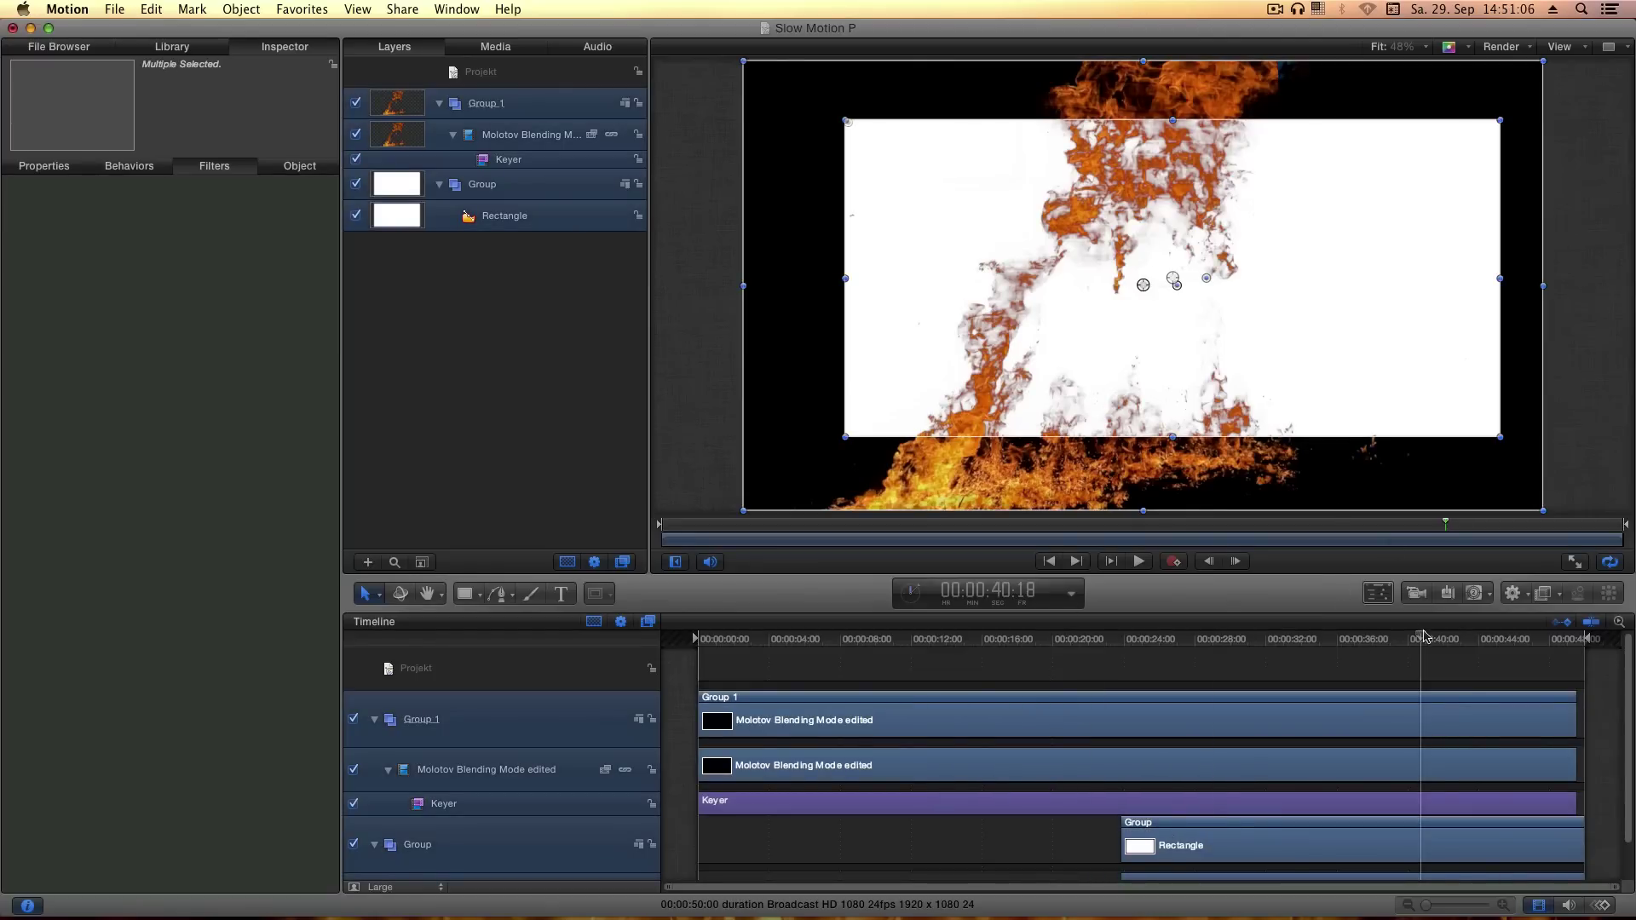
left_click_drag(1423, 635, 1158, 654)
Delete the Group holding the white rectangle test background
left_click(777, 858)
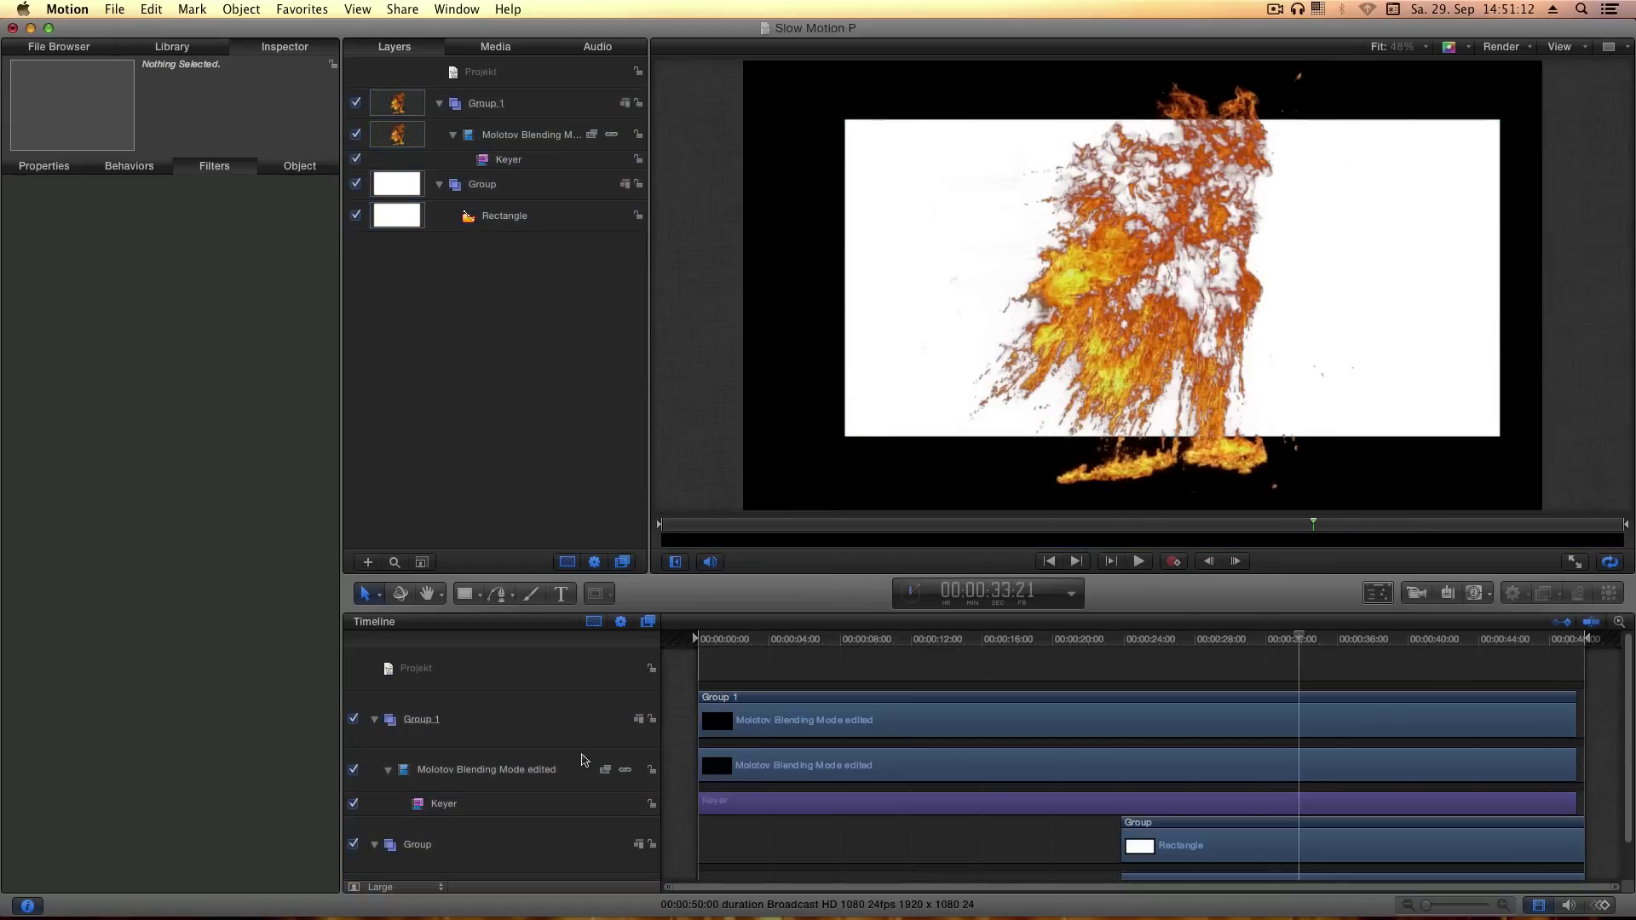
left_click(576, 754)
left_click(528, 844)
key("Delete")
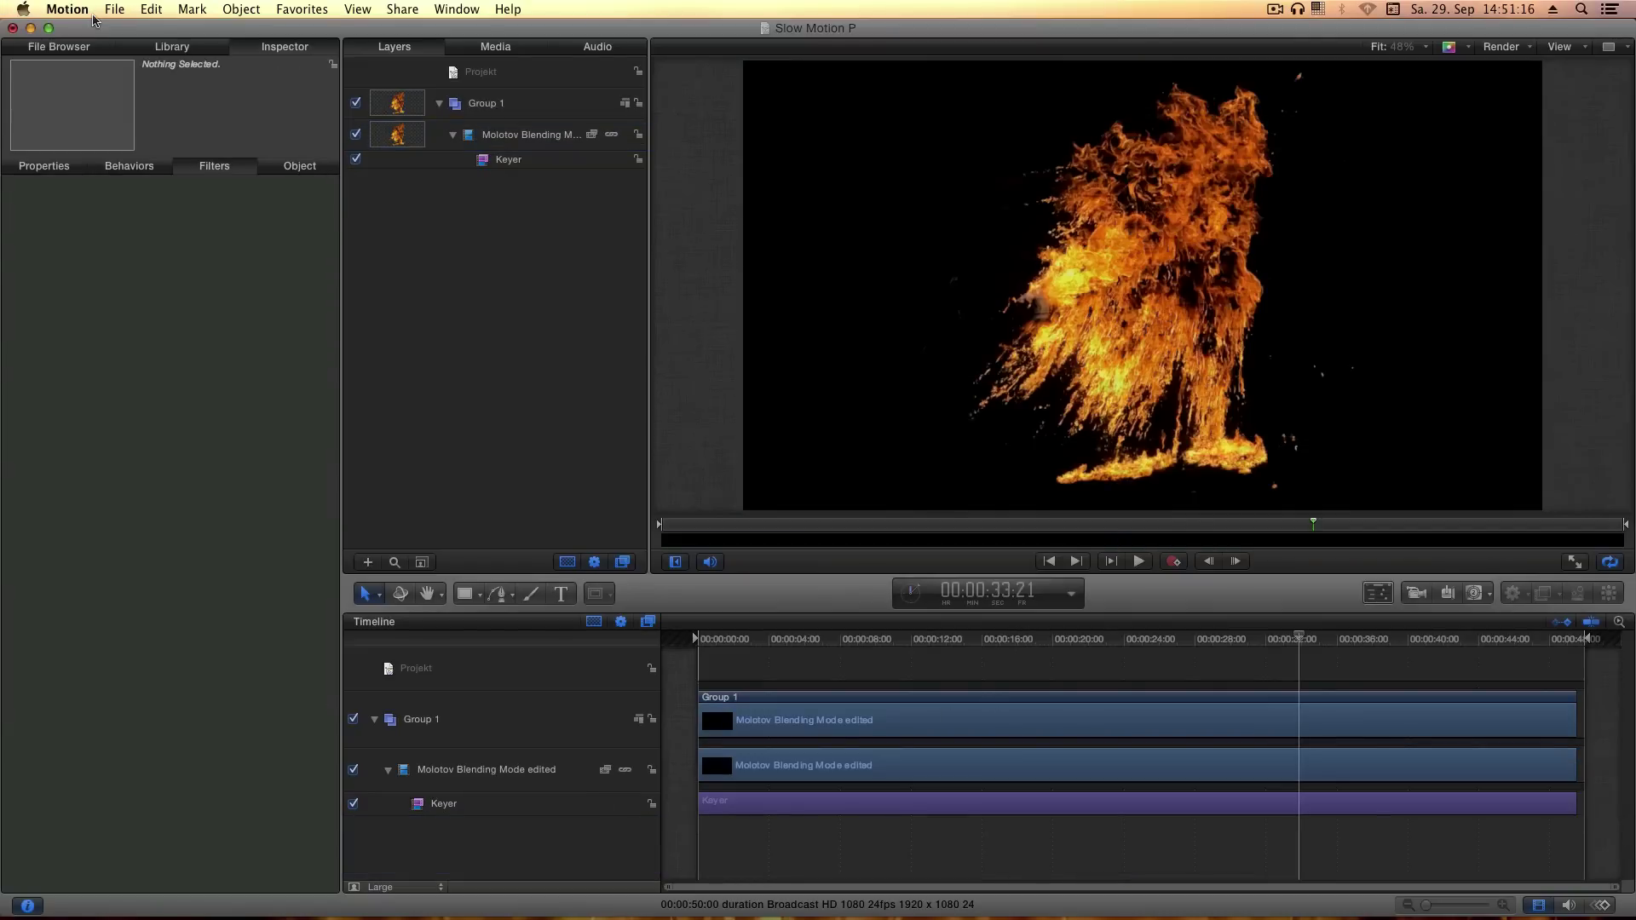
Set the project background to Transparent in the project properties
key("super+j")
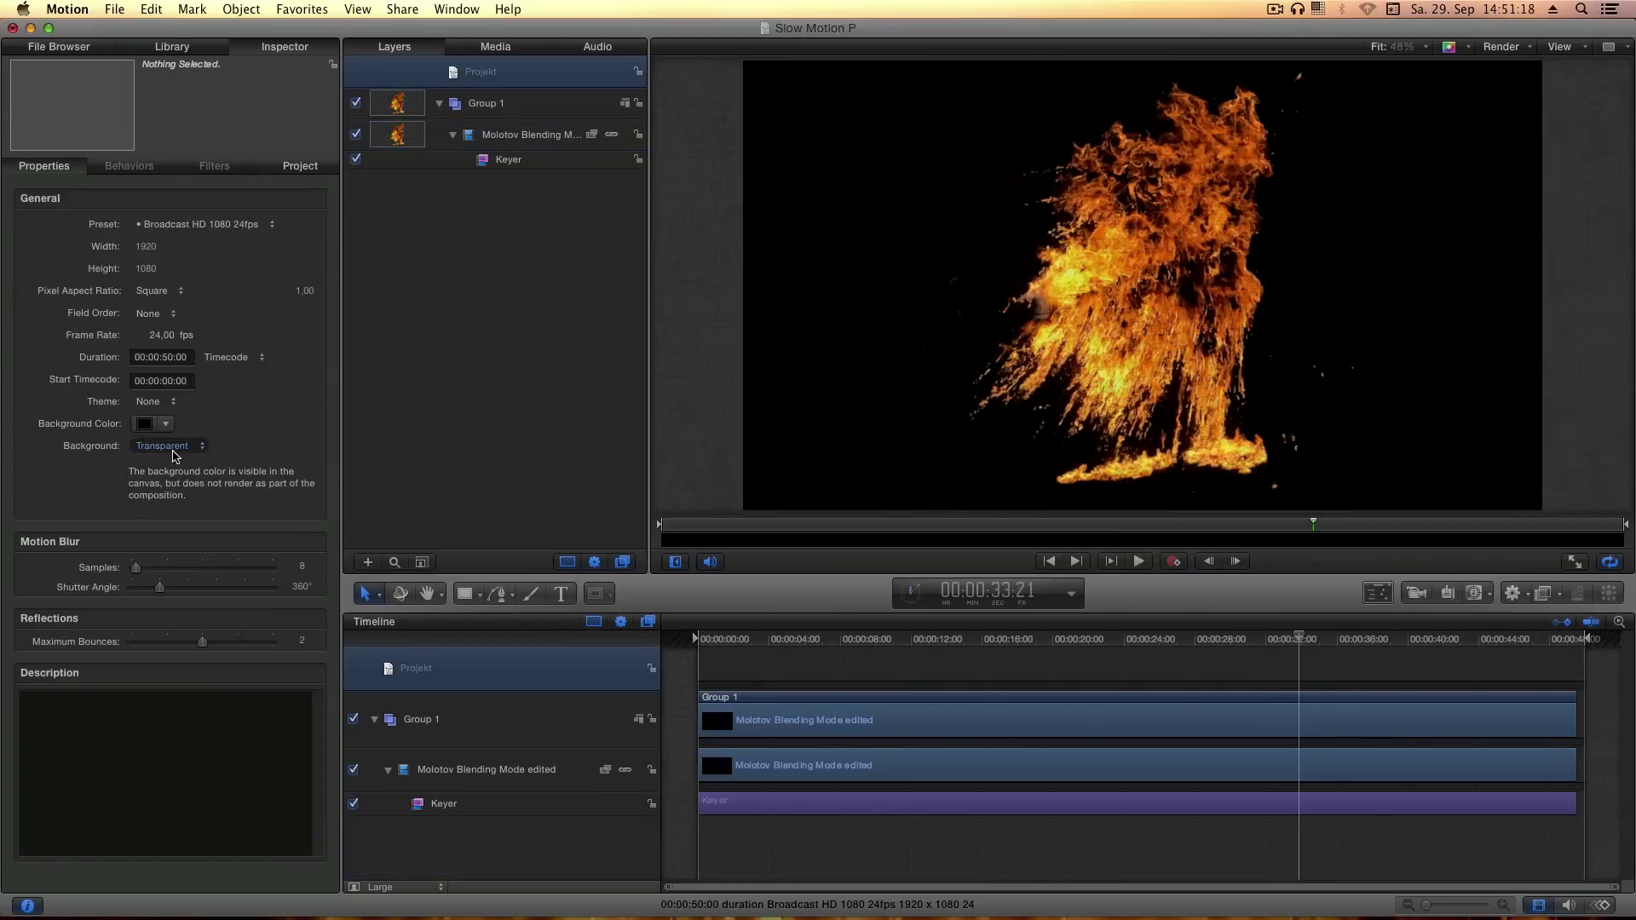
left_click(168, 446)
left_click(177, 460)
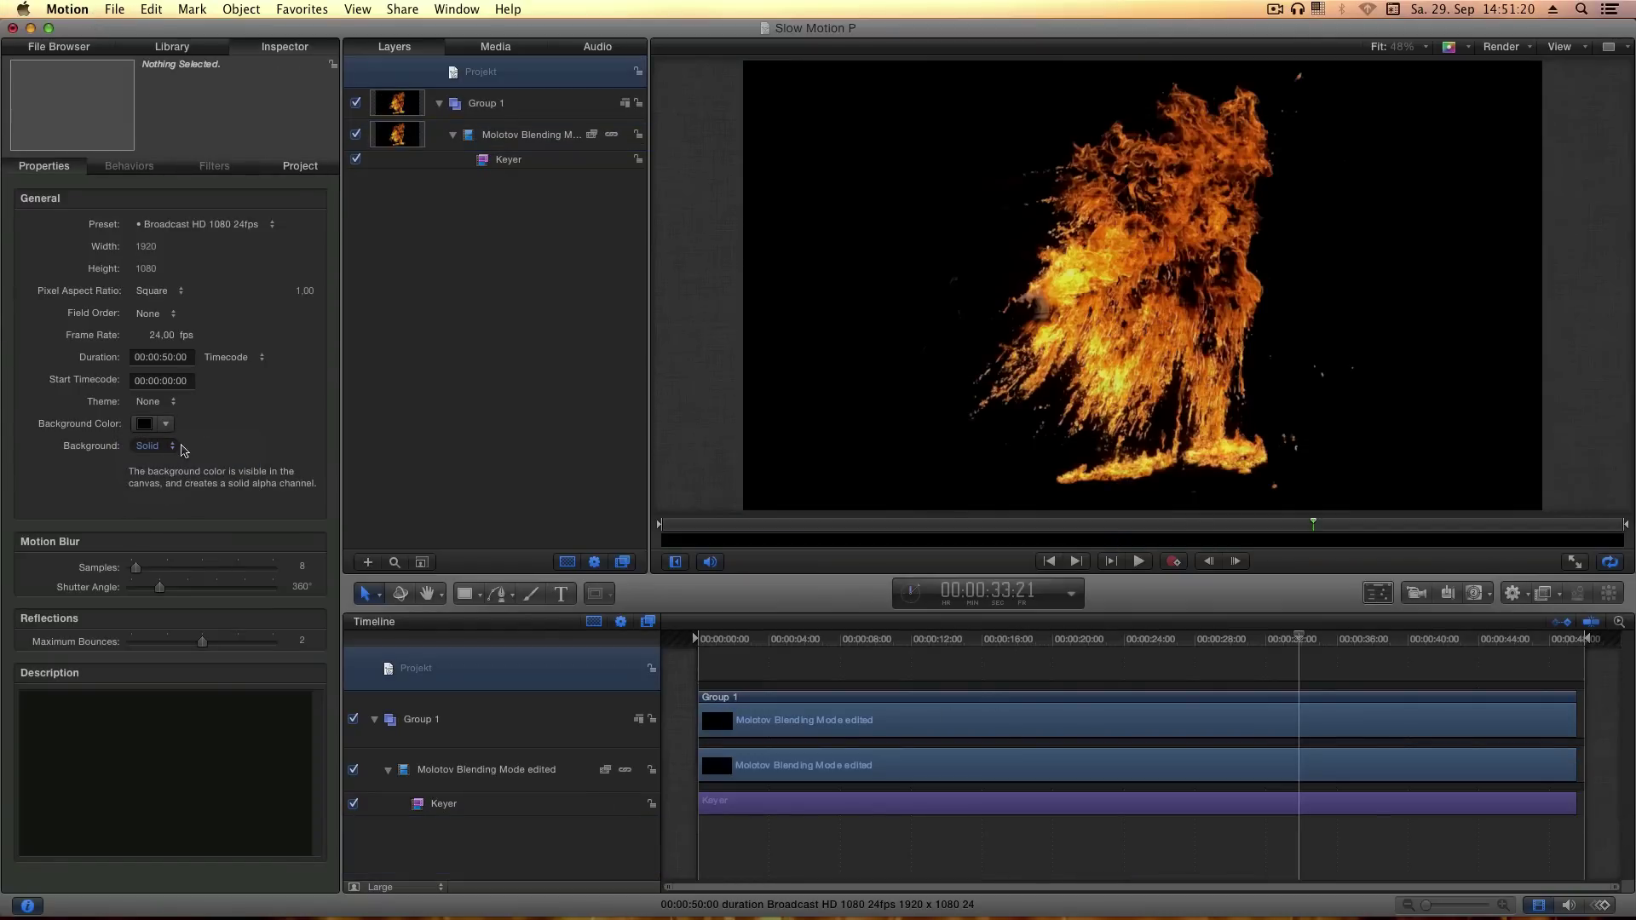
left_click(174, 445)
left_click(174, 432)
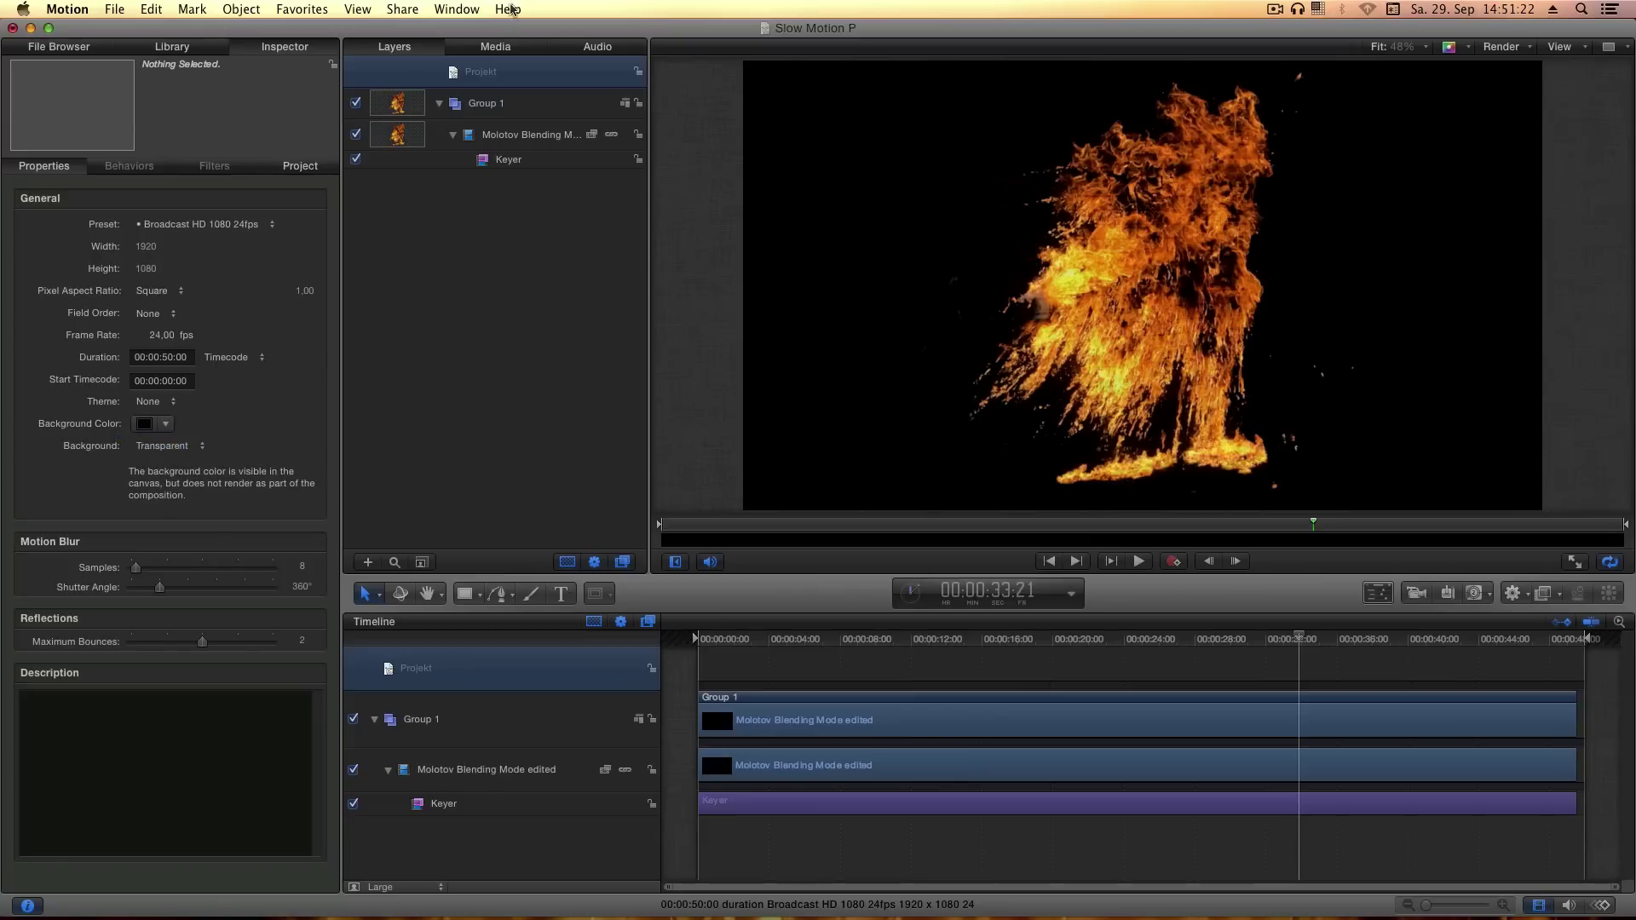
left_click(412, 110)
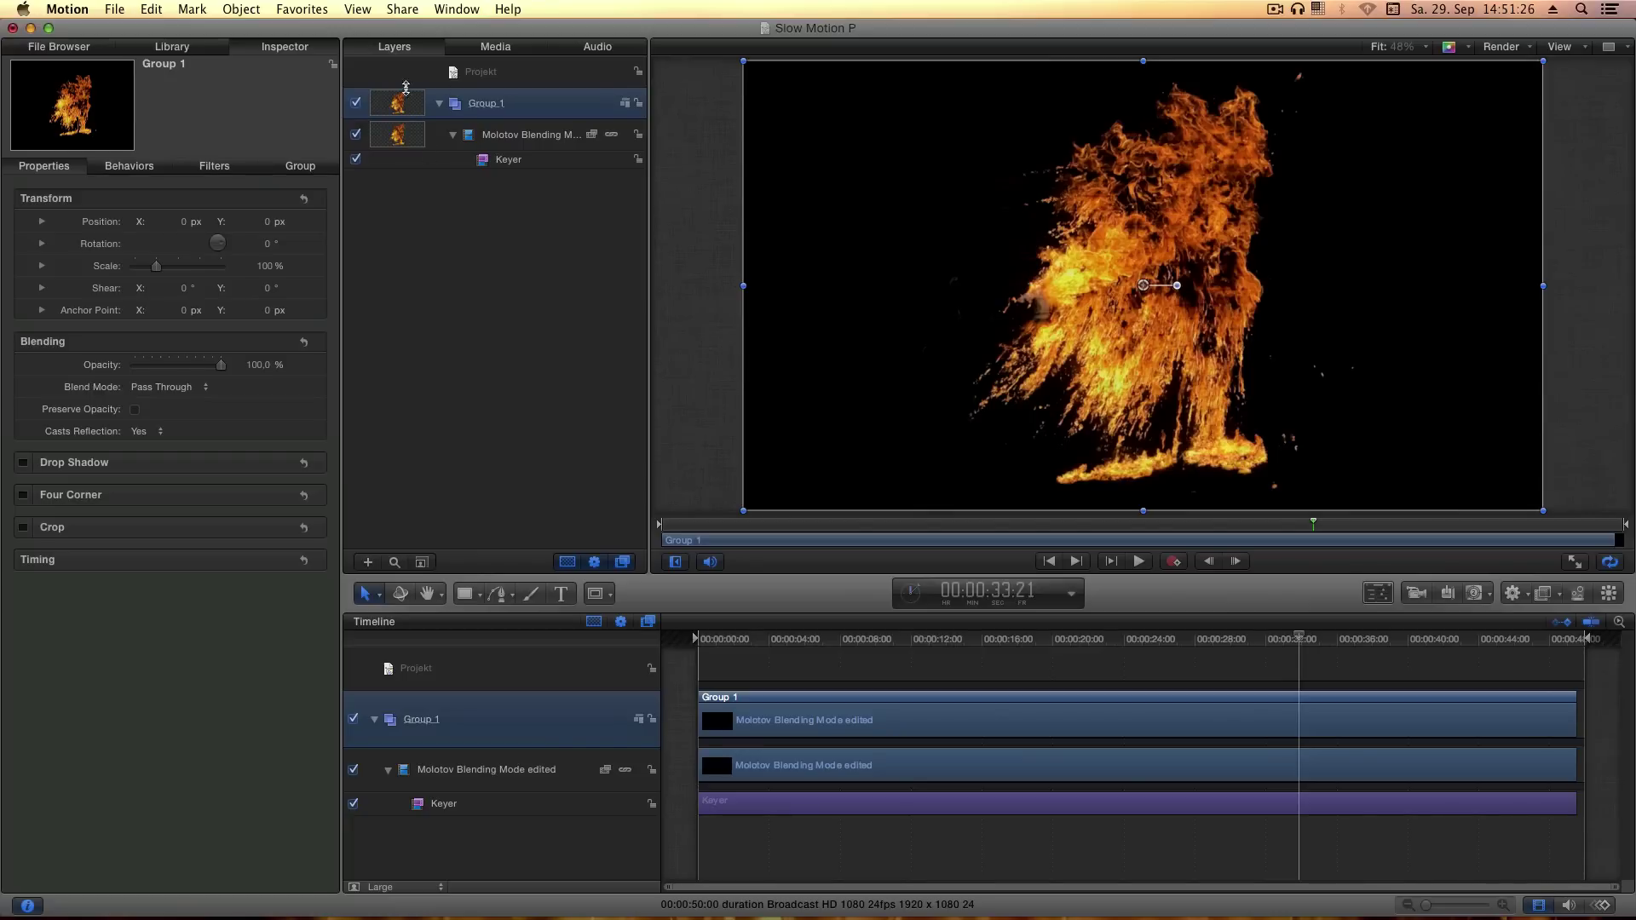
Export the keyed fire as a QuickTime movie, producing the Molotov_01 clip
key("super+e")
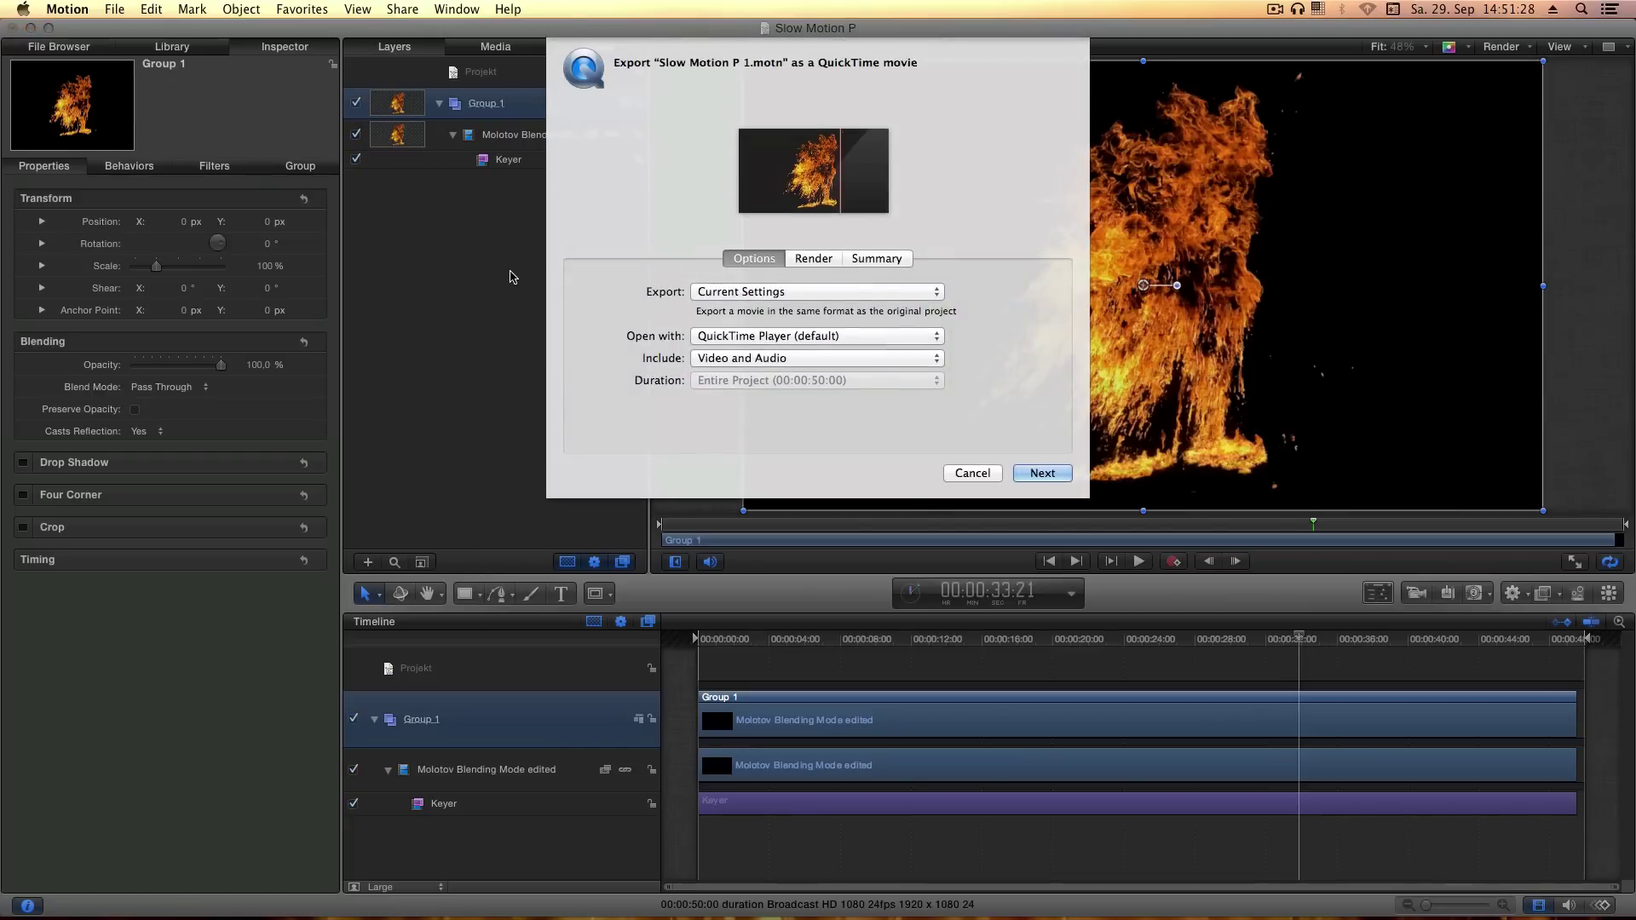
left_click(1027, 470)
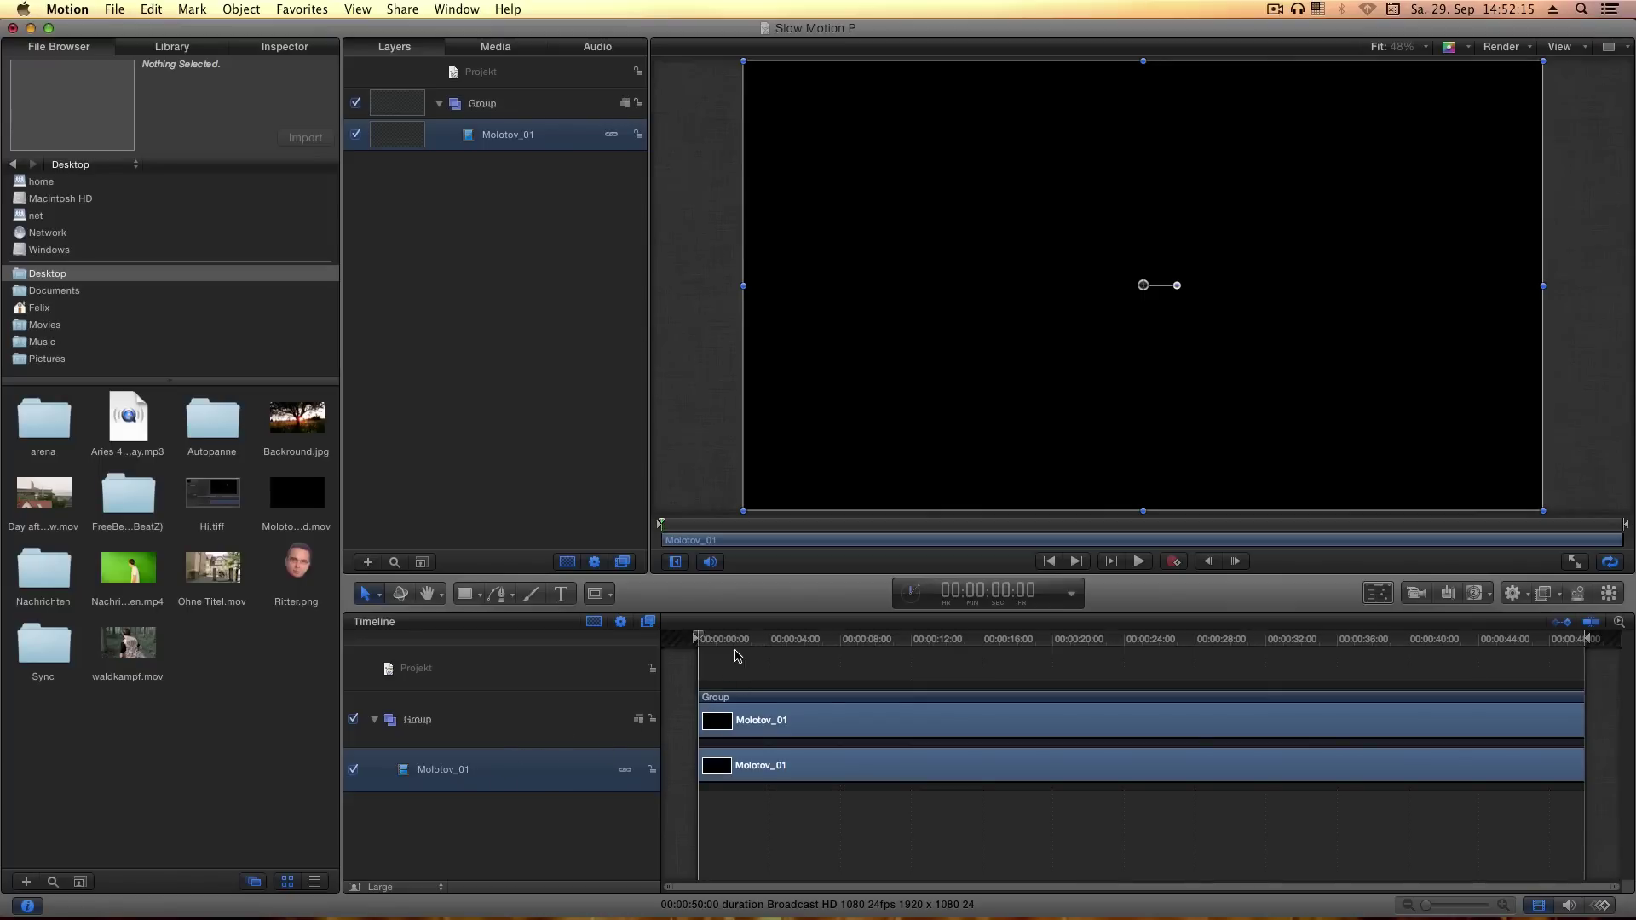
Add Day after Tomorrow.mov under the fire and shift it to start around 00:00:11
left_click_drag(738, 651, 1224, 679)
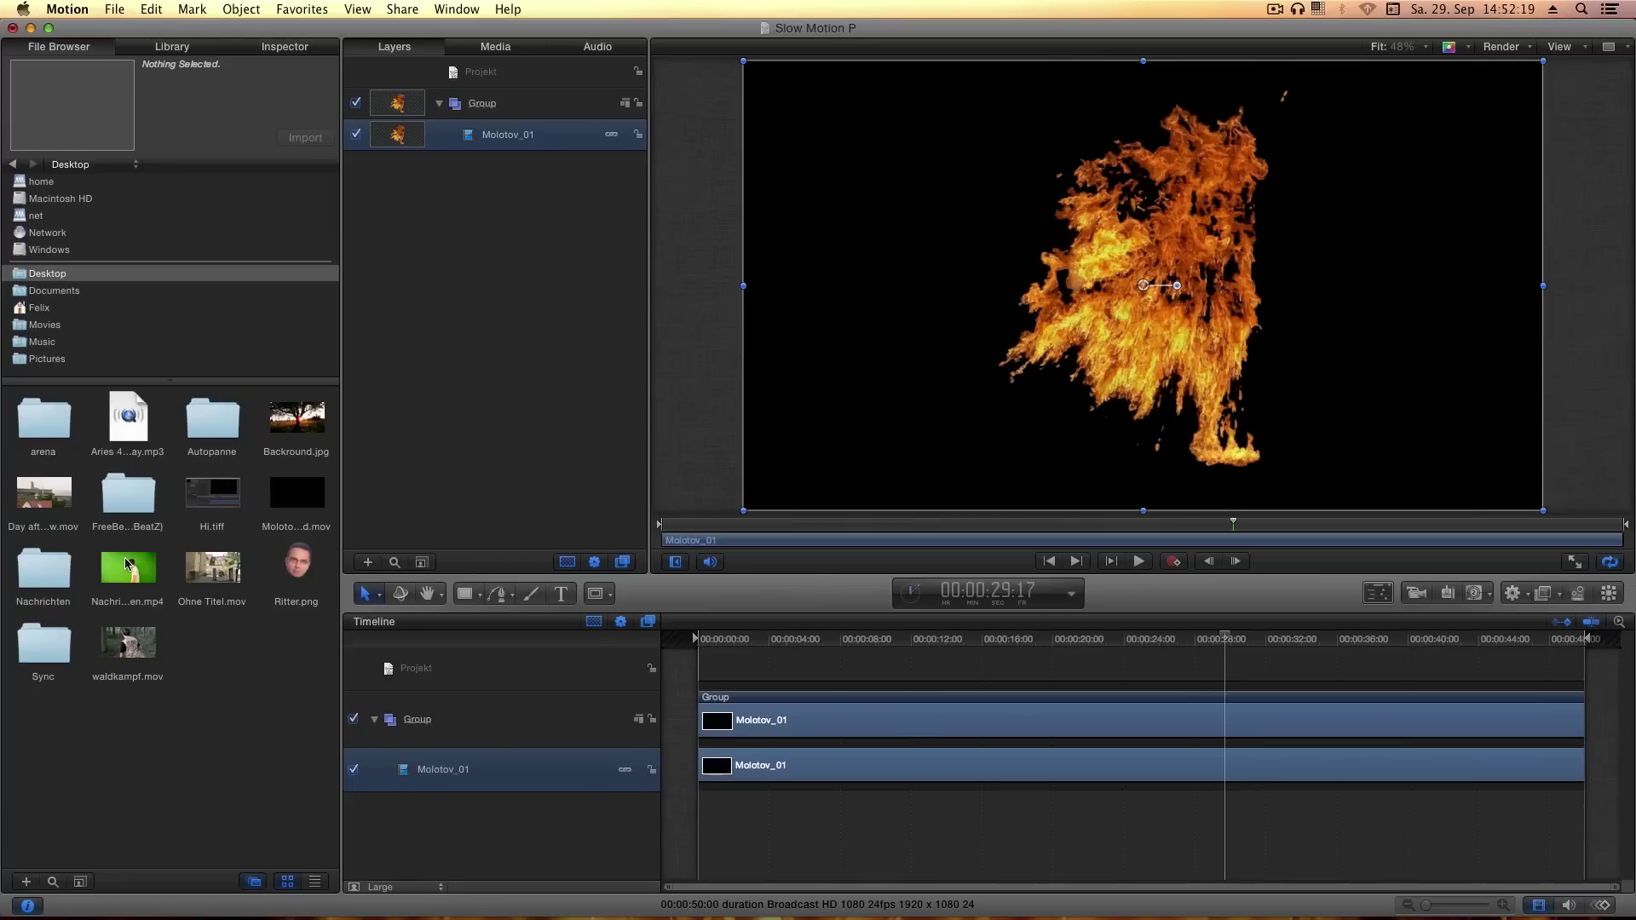
left_click(127, 563)
left_click(44, 494)
left_click_drag(43, 494, 492, 796)
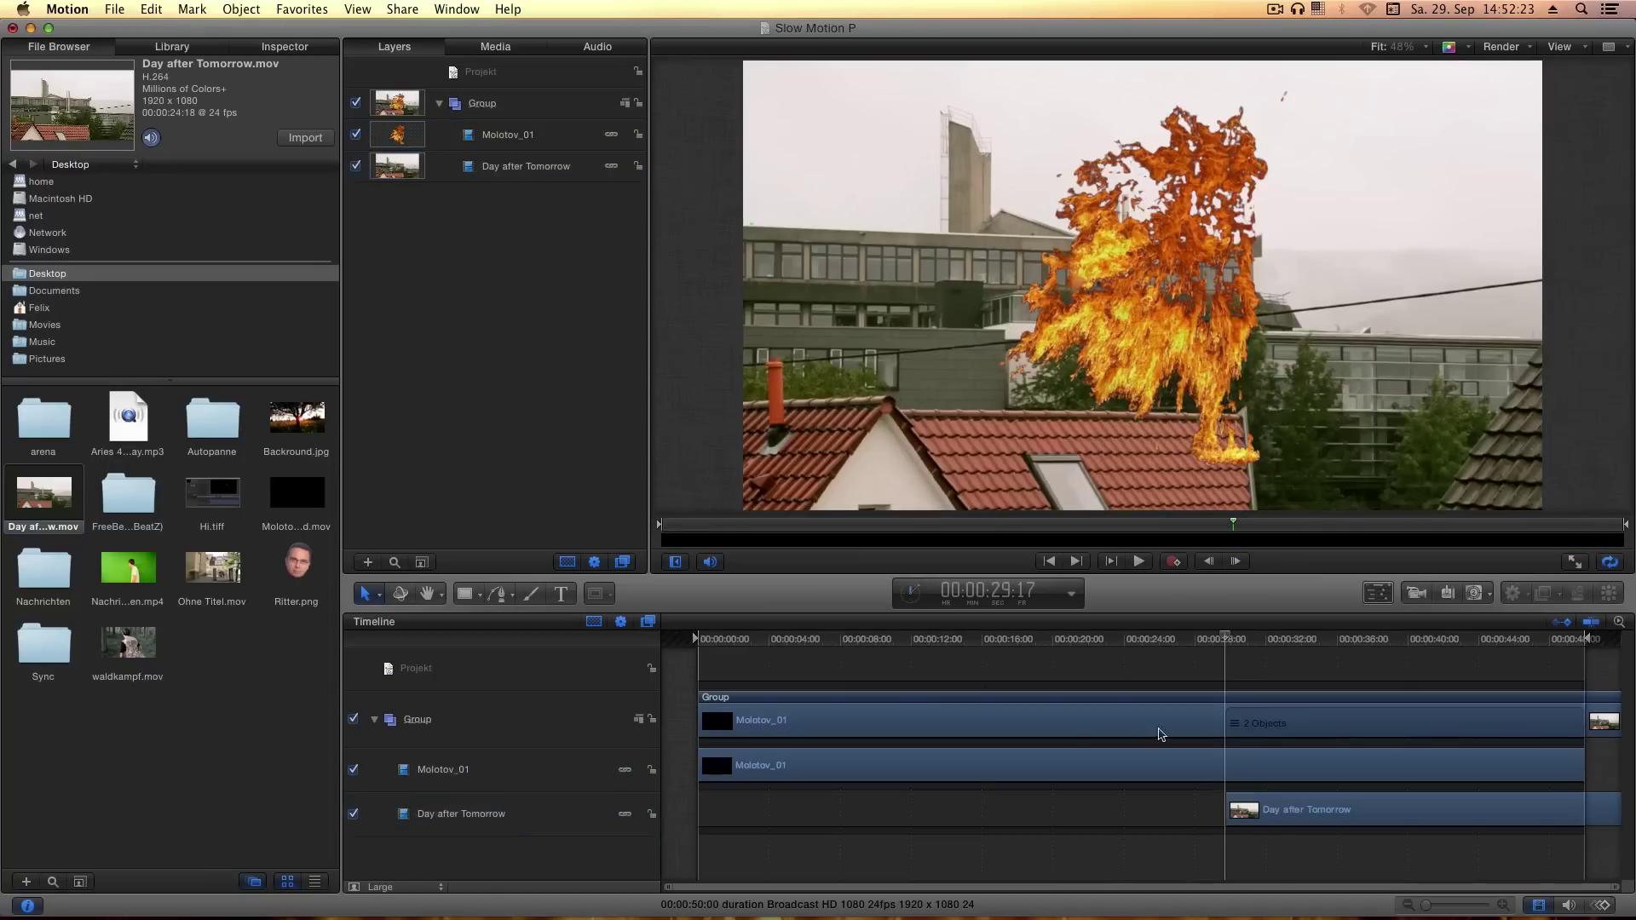
left_click_drag(1272, 818, 939, 816)
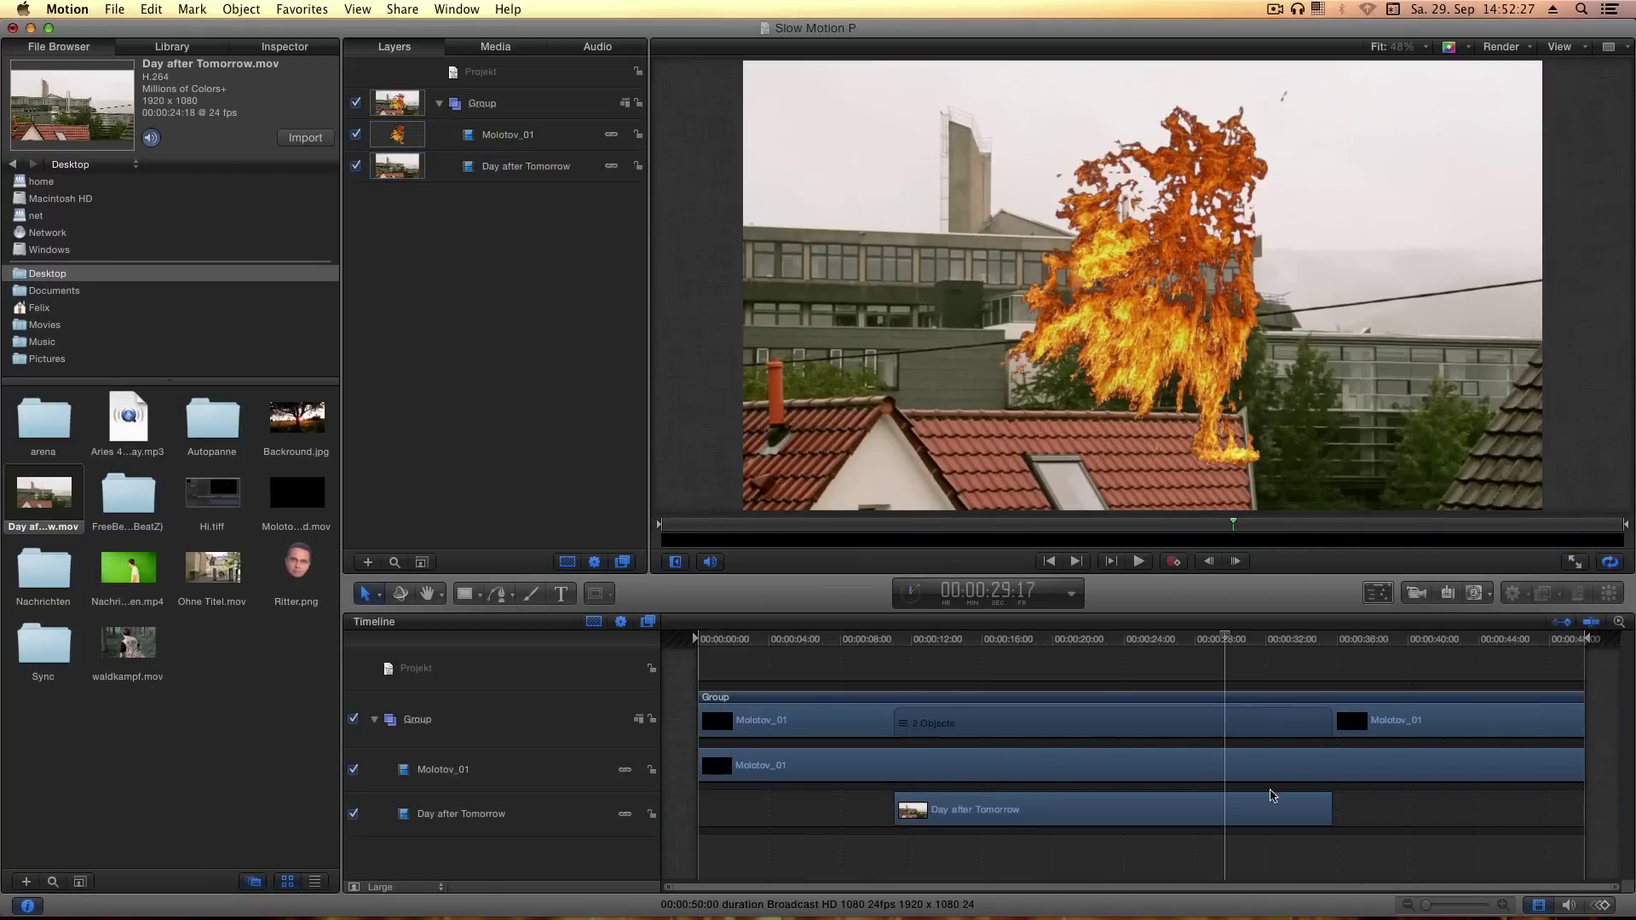
mouse_move(1070, 639)
left_mouse_down()
mouse_move(1052, 641)
mouse_move(1301, 654)
mouse_move(1187, 660)
left_mouse_up()
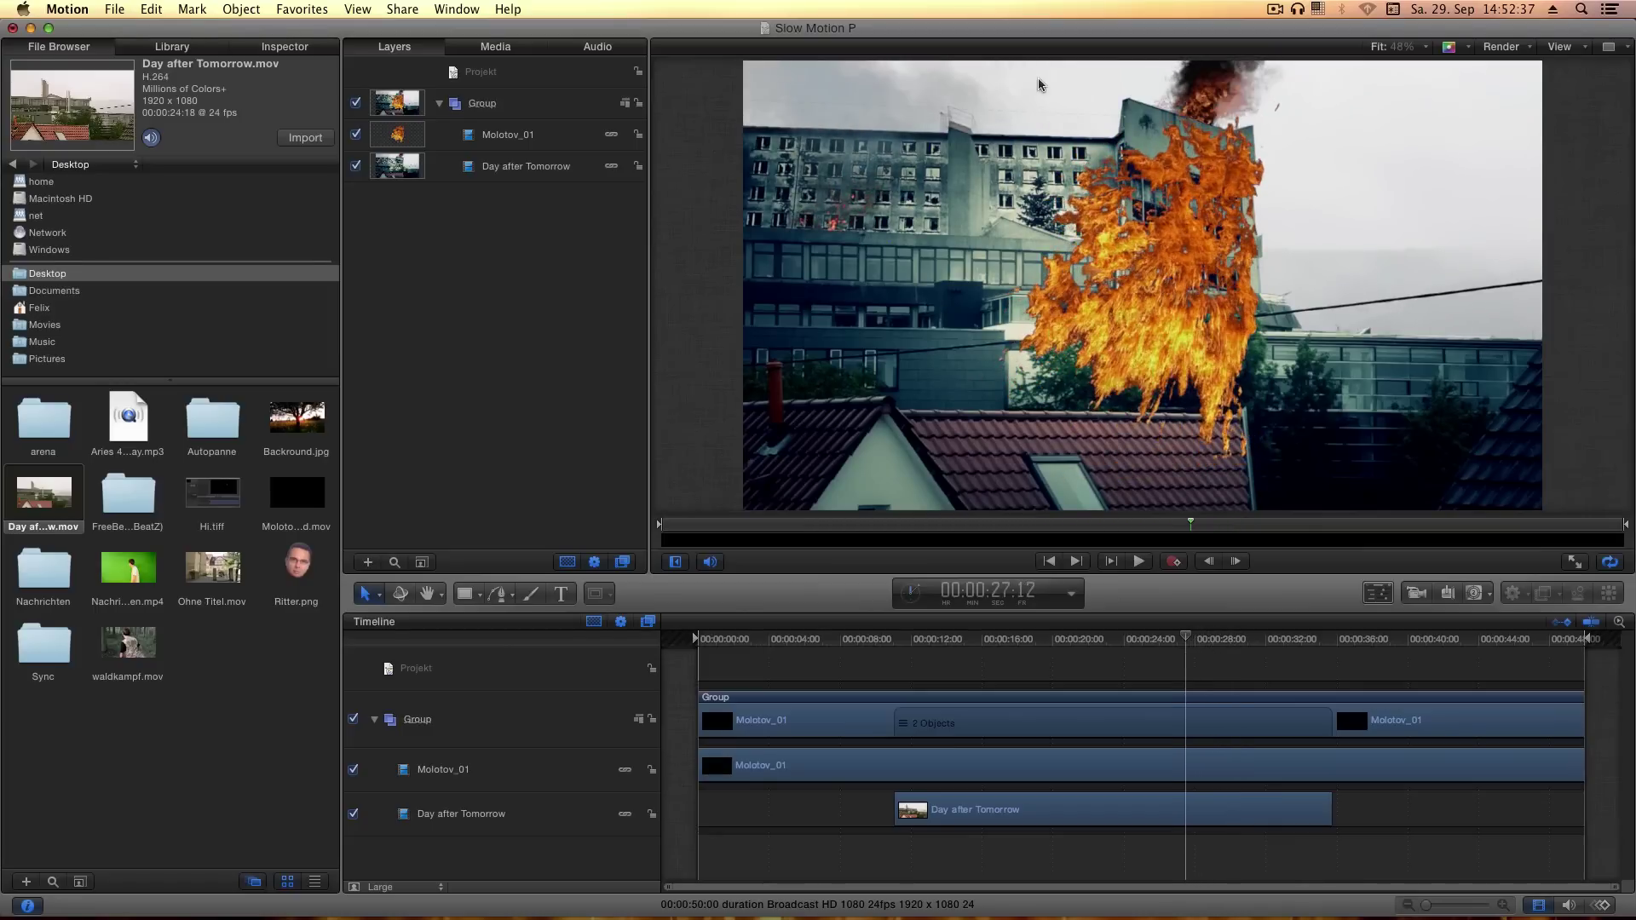
Give the Day after Tomorrow layer a Multiply blend mode, then scrub back to an earlier explosion frame
key("ctrl+Up")
left_click(1059, 332)
left_click_drag(968, 873, 929, 803)
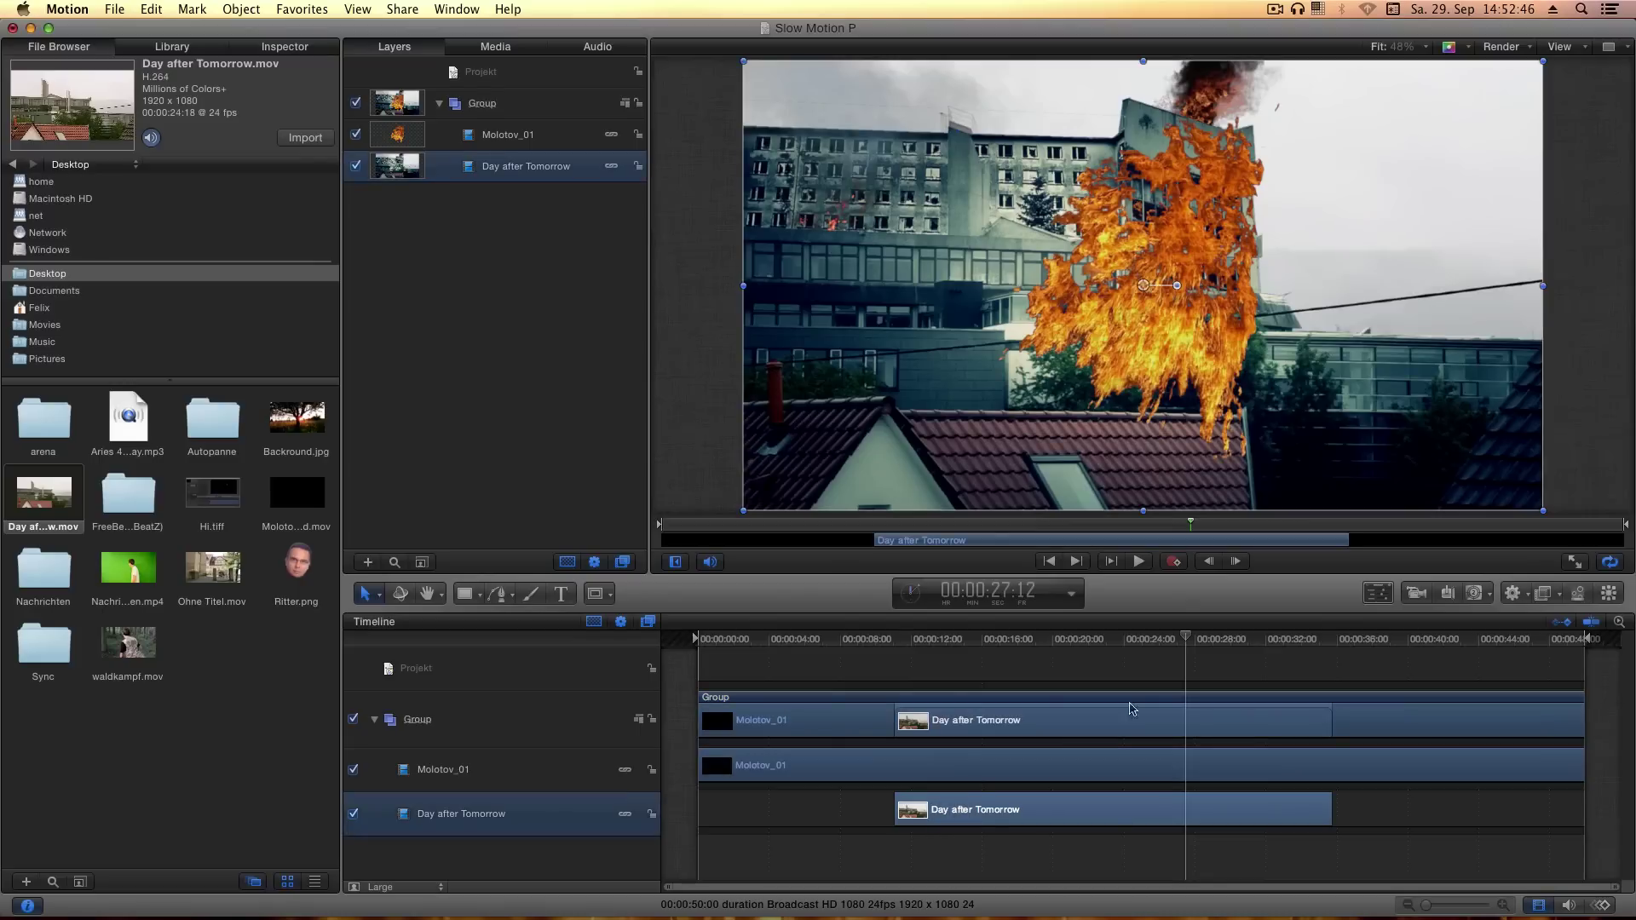
left_click(1375, 600)
left_click(466, 332)
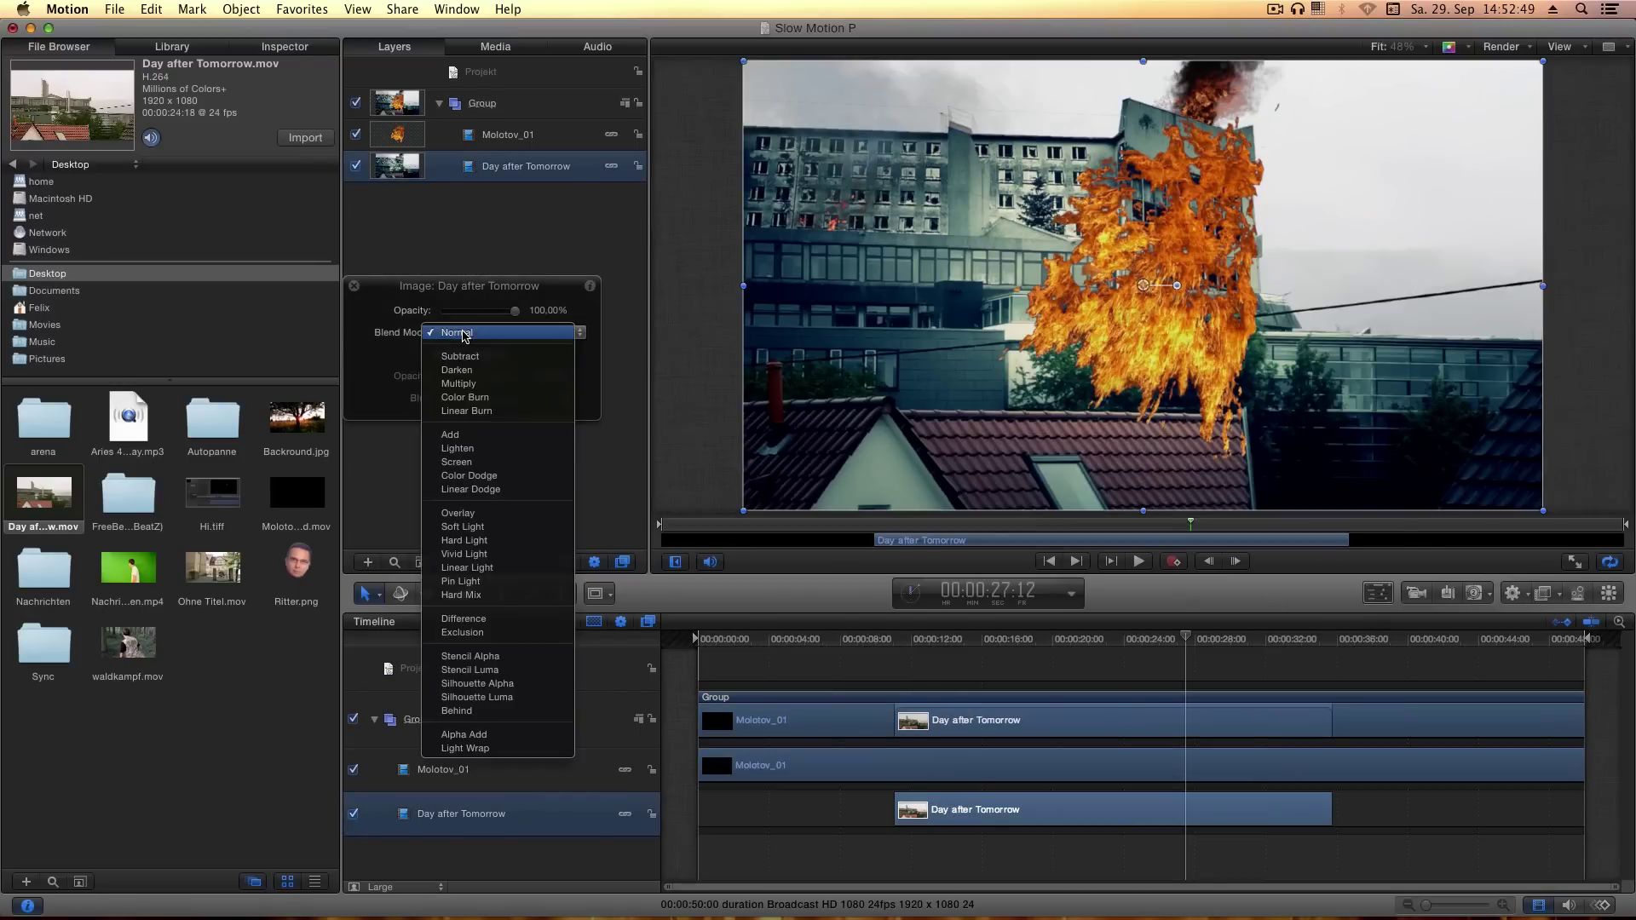
left_click(481, 385)
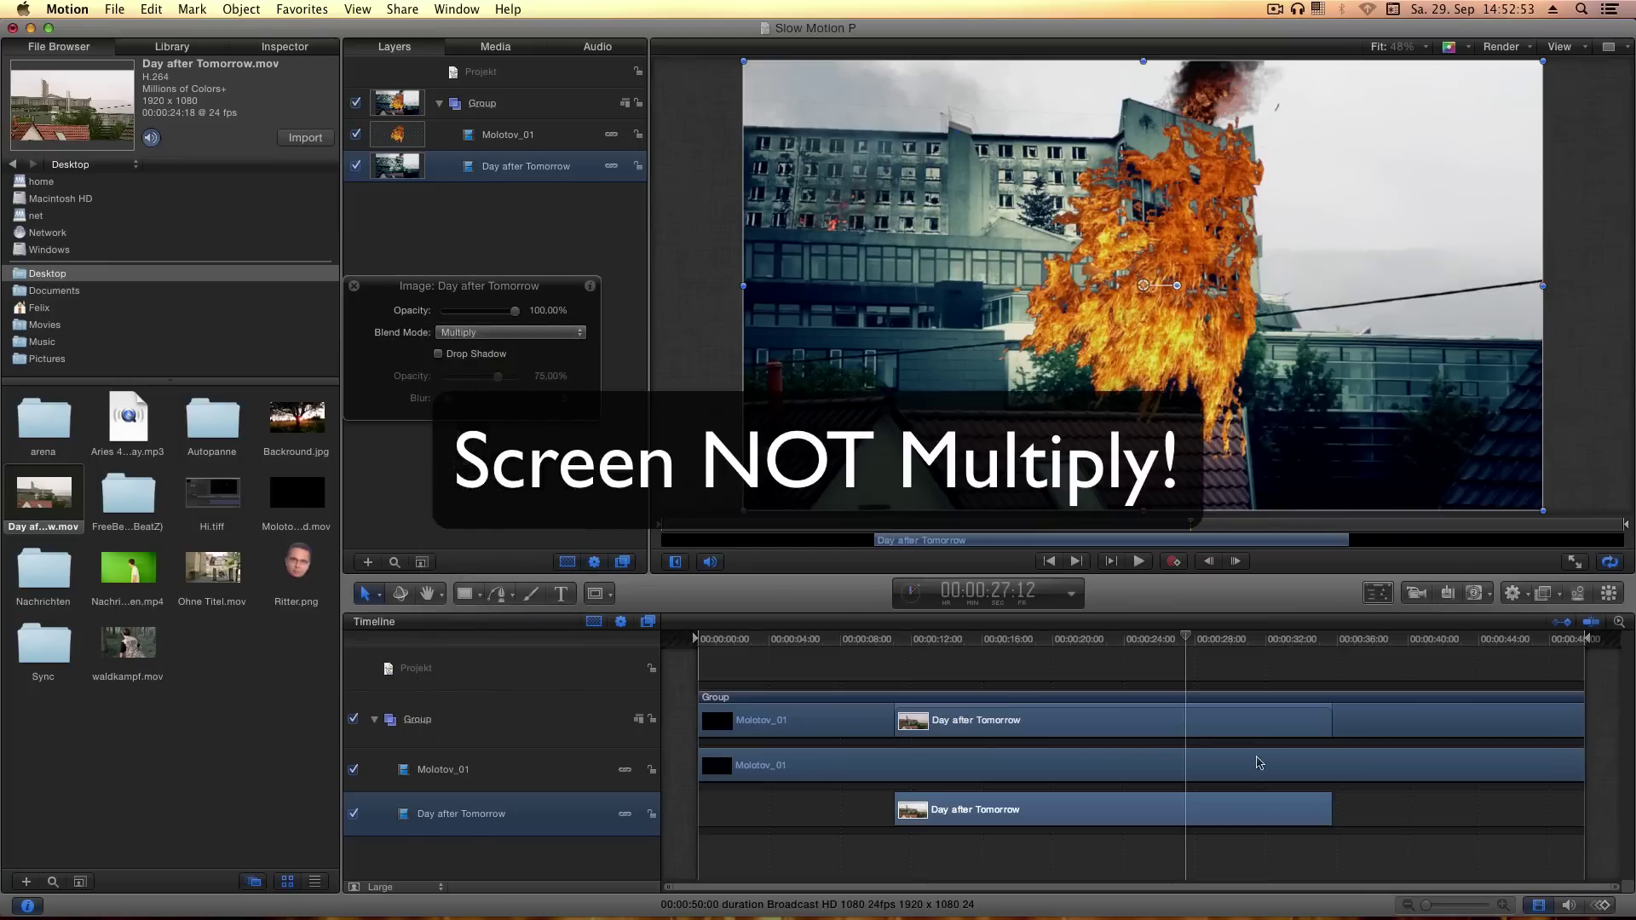
left_click(1151, 657)
left_click_drag(1150, 657, 1044, 655)
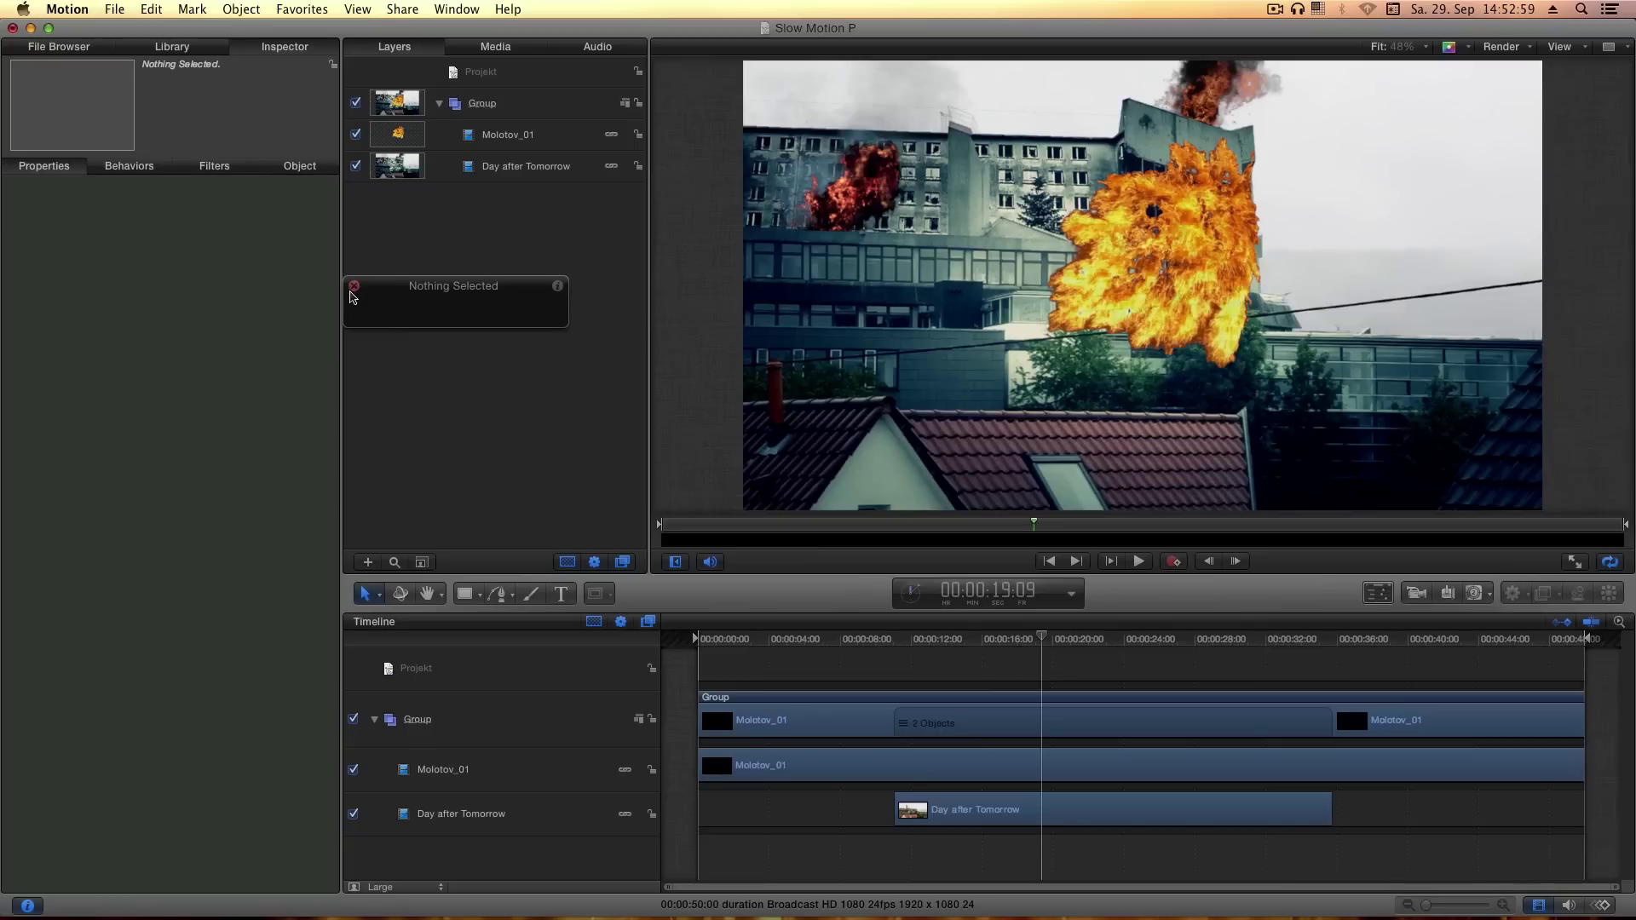
Delete the Group with Molotov_01 and Day after Tomorrow so the project is empty
left_click(354, 287)
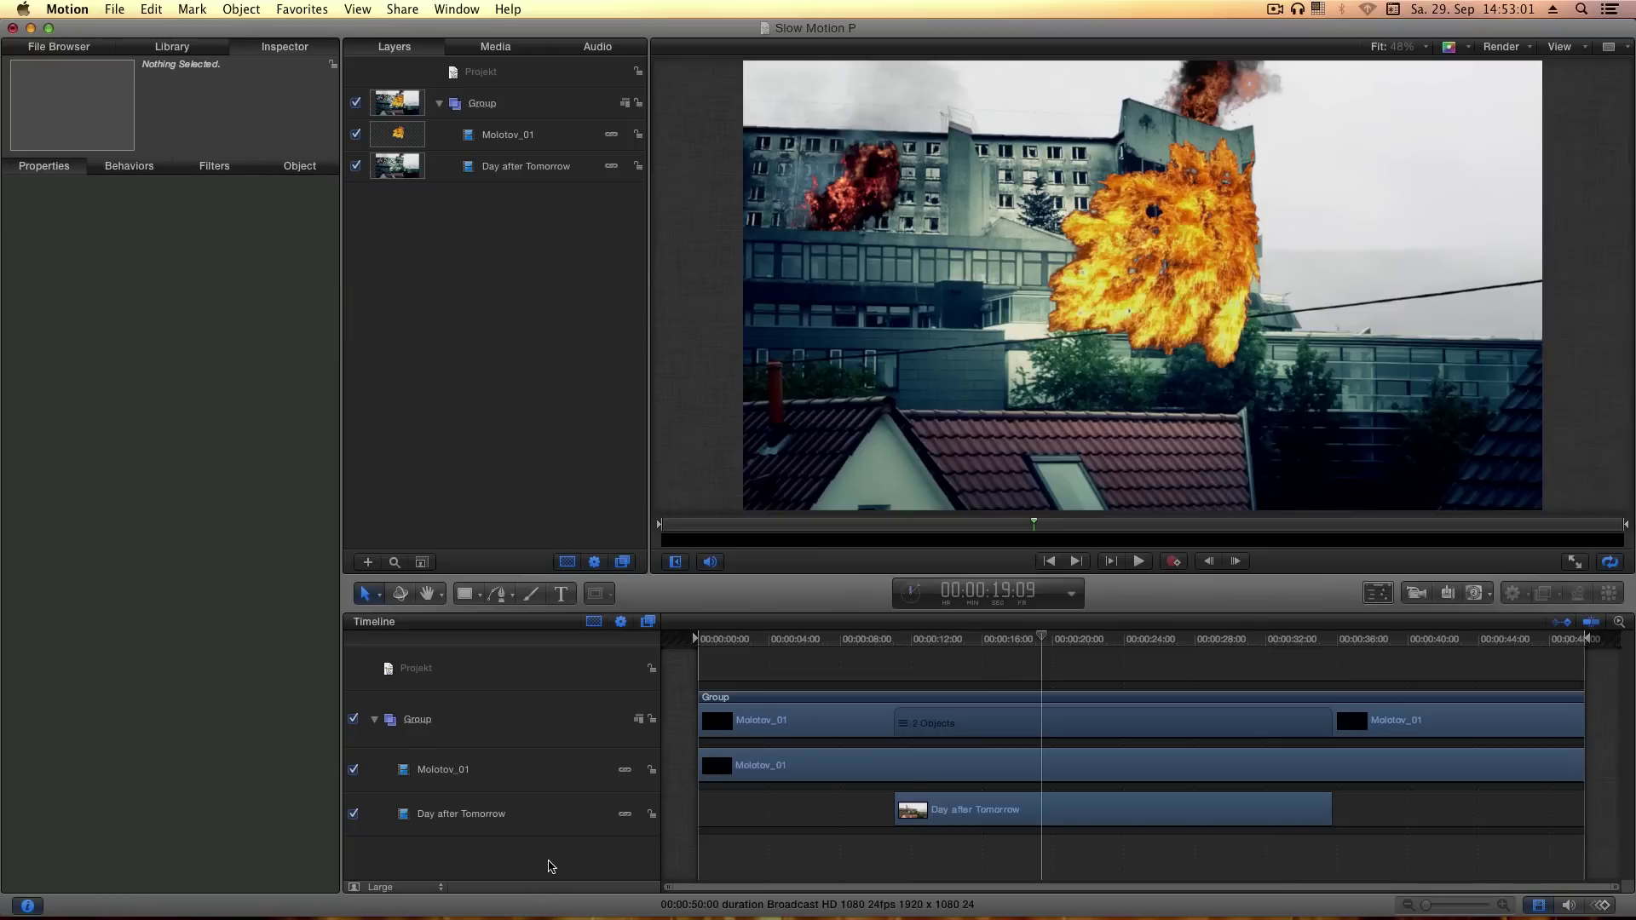
left_click_drag(550, 866, 569, 670)
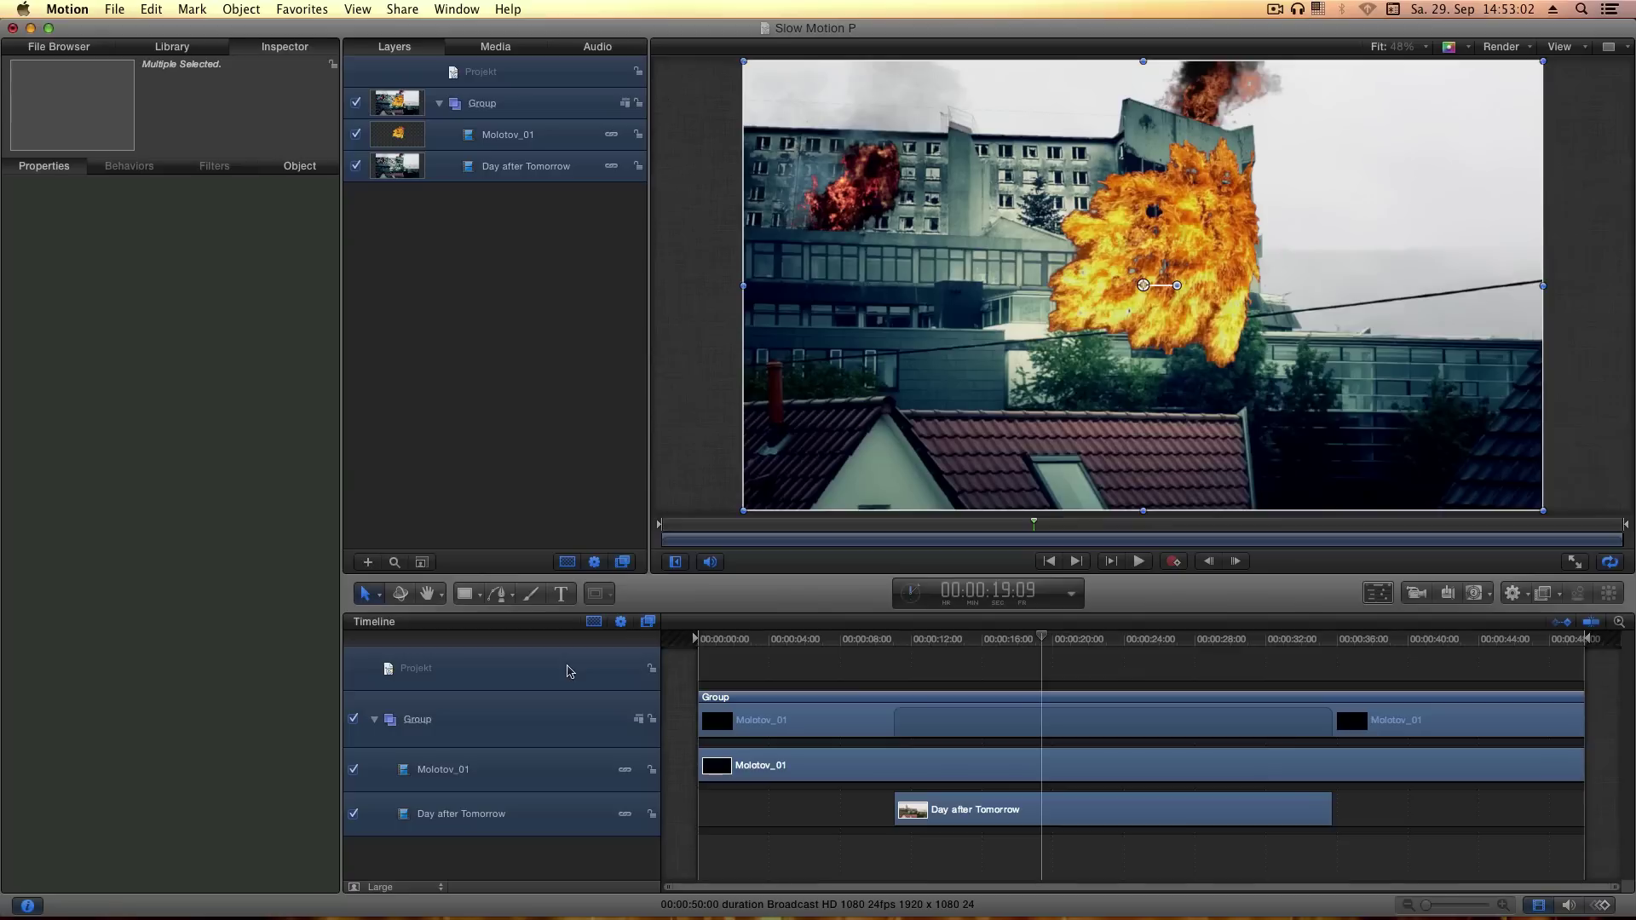
left_click(775, 780)
left_click_drag(801, 819, 1069, 705)
key("Delete")
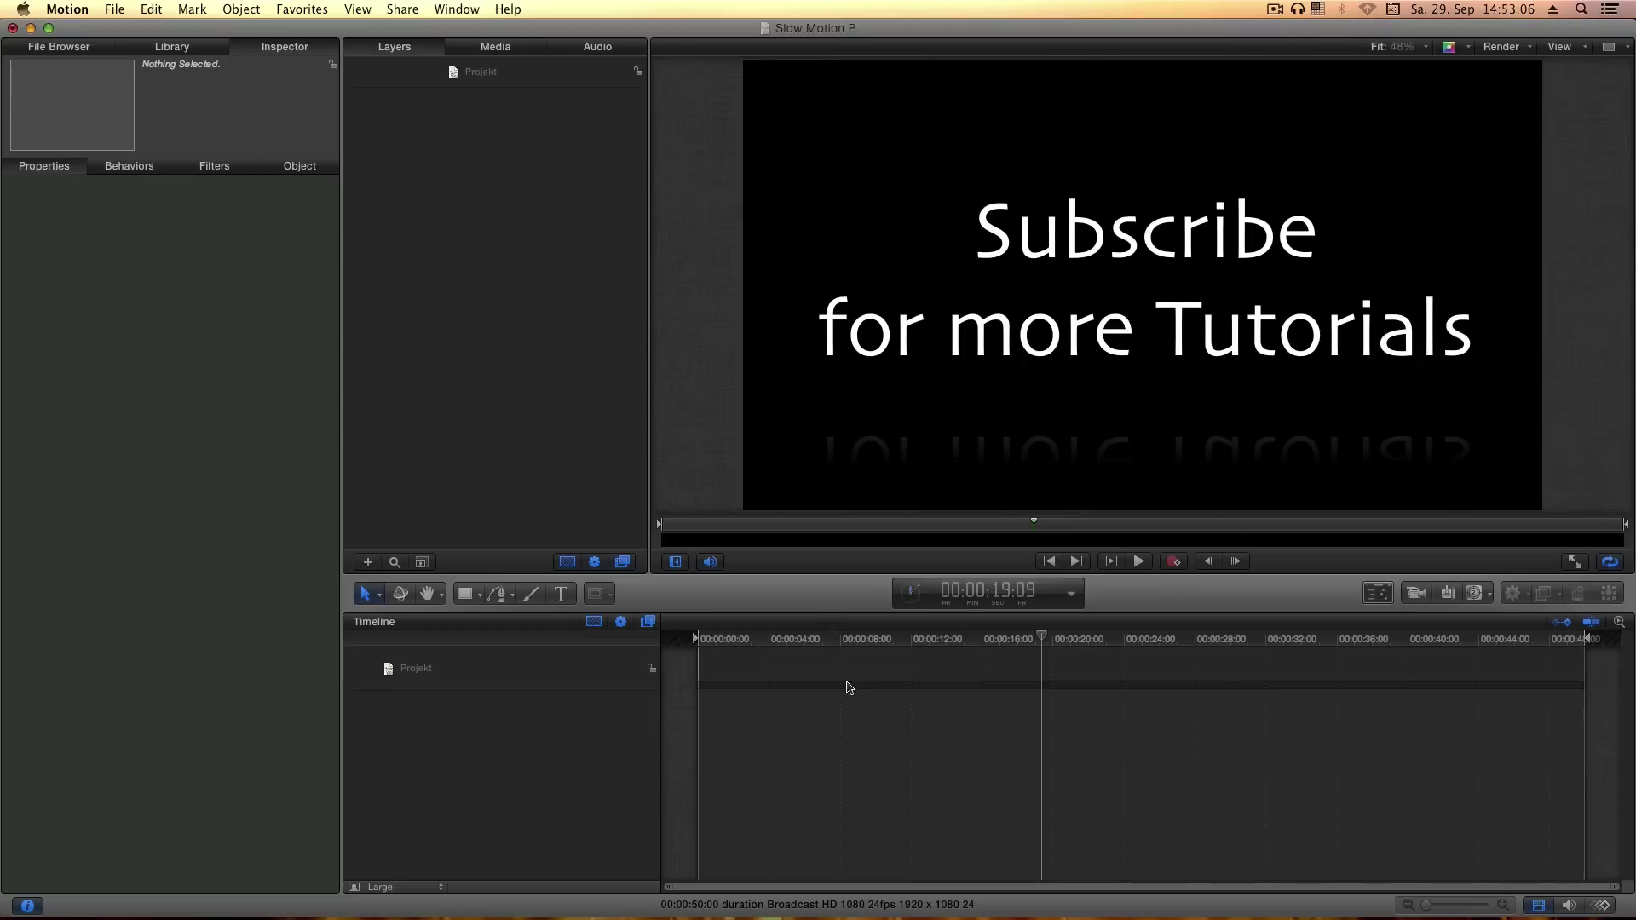